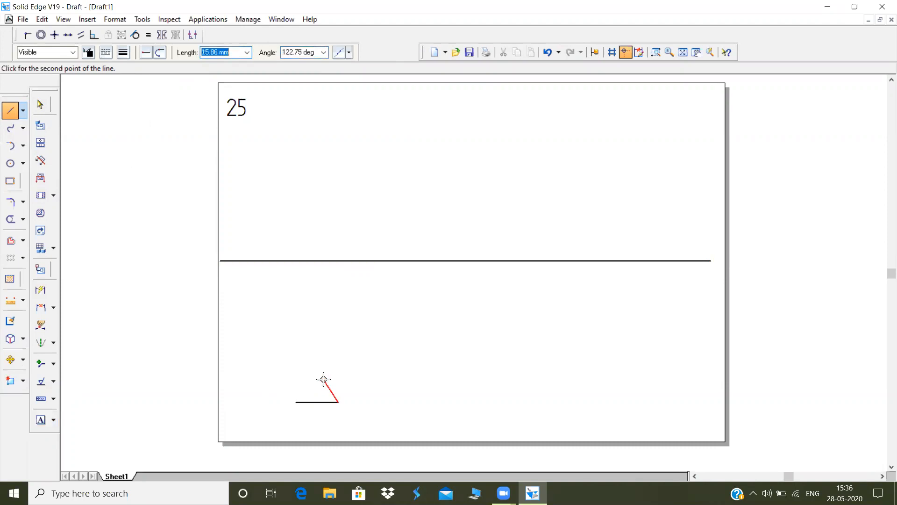
Draw two more hexagon sides from the base line's open end, each 25 mm long, at 60 and 60*2 degrees
type("25")
key("Tab")
type("60")
key("Return")
type("25")
key("Tab")
type("60*2")
Complete the hexagon with its 25 mm upper side, a 25 mm side at 60*4 degrees, and a closing side to the starting point
key("Return")
type("2")
key("Tab")
type("60")
key("Return")
key("Tab")
type("60")
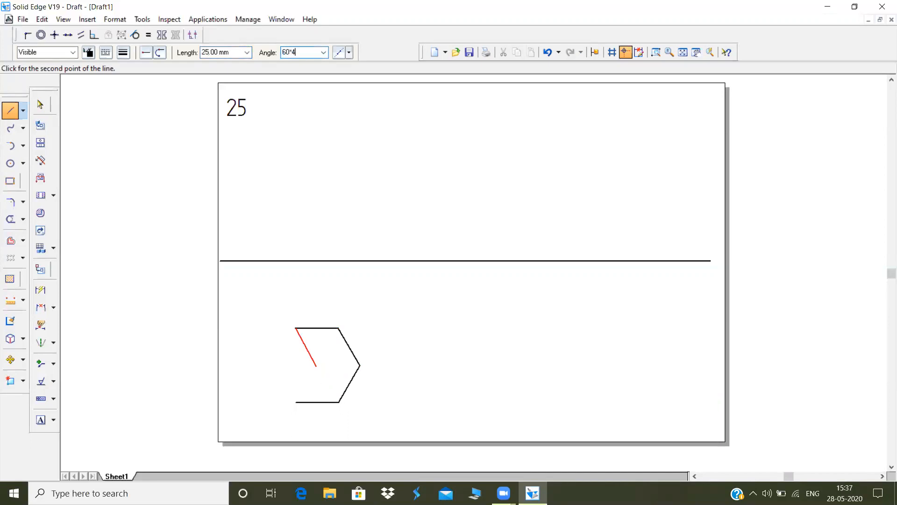
key("Return")
left_click(296, 402)
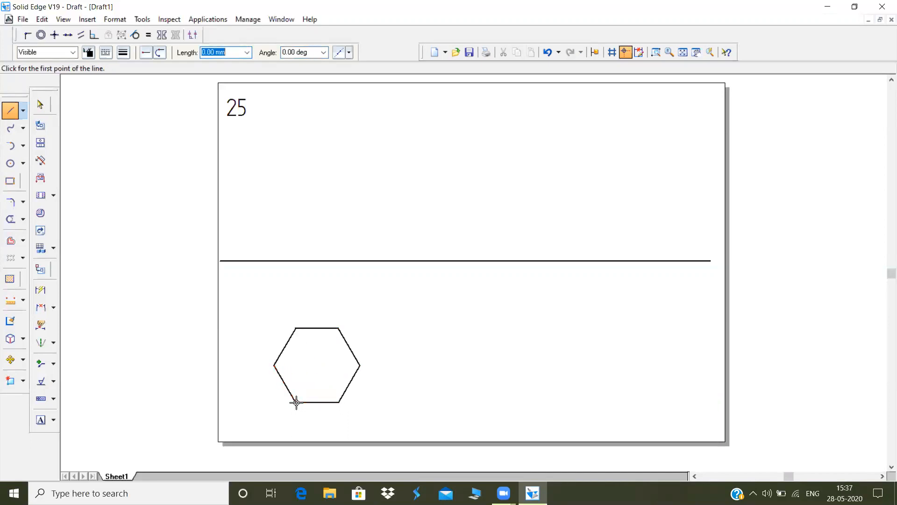
Rotate the whole hexagon about its lower-right corner until its lower-right side stands vertical
left_click(40, 104)
left_click_drag(250, 303, 369, 417)
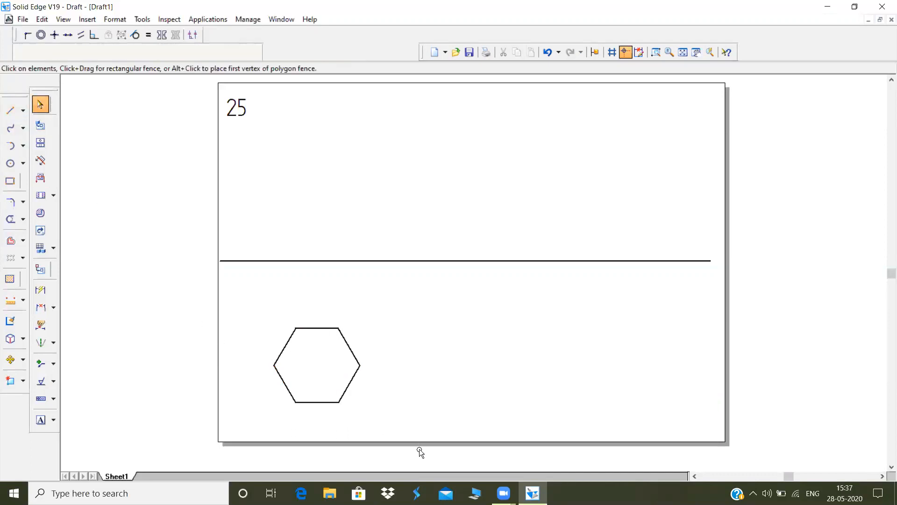
left_click(26, 358)
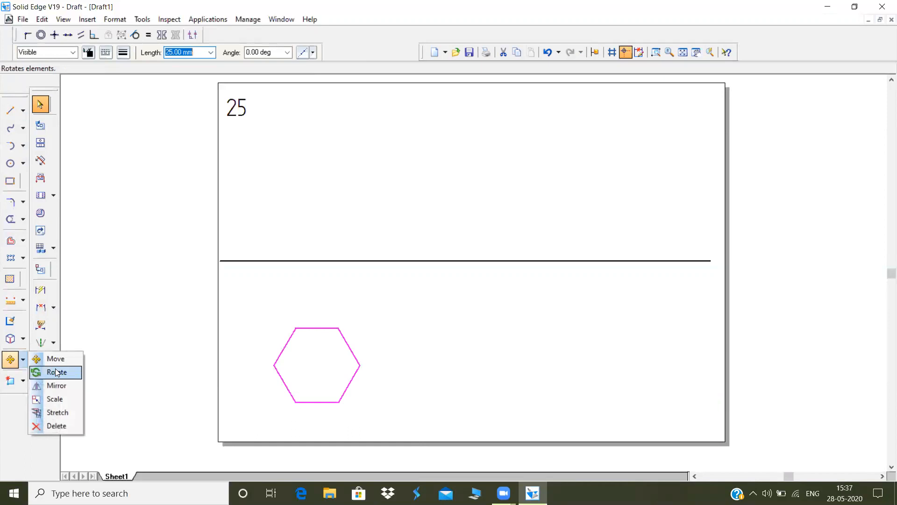
left_click(44, 371)
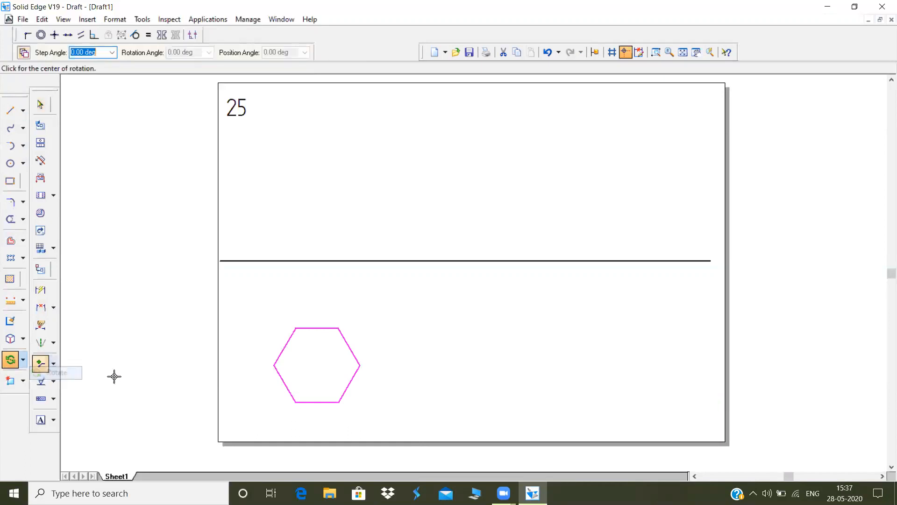
left_click(341, 402)
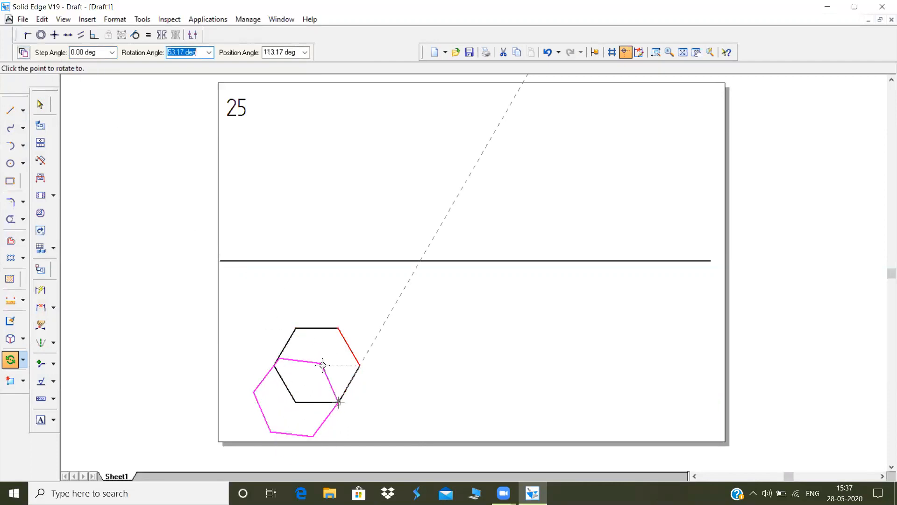
left_click(339, 363)
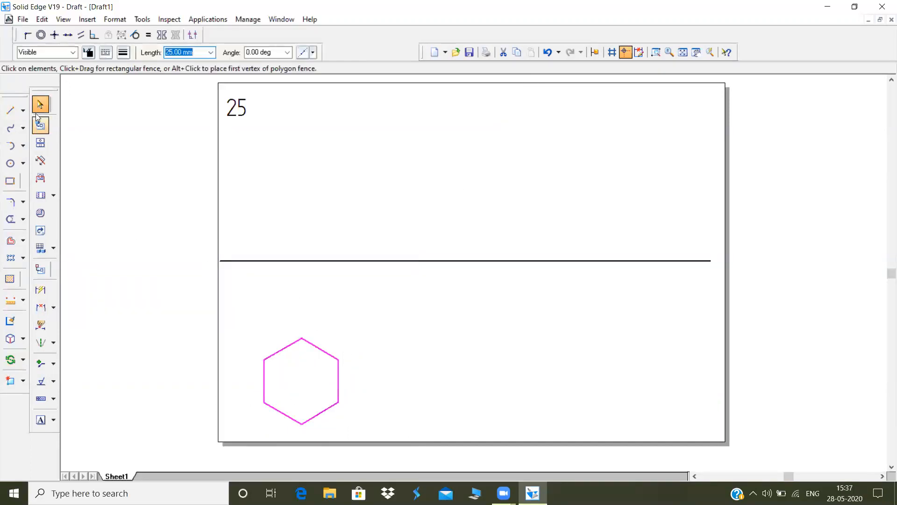
Draw the three diagonals of the hexagon by joining its opposite corners
left_click(10, 111)
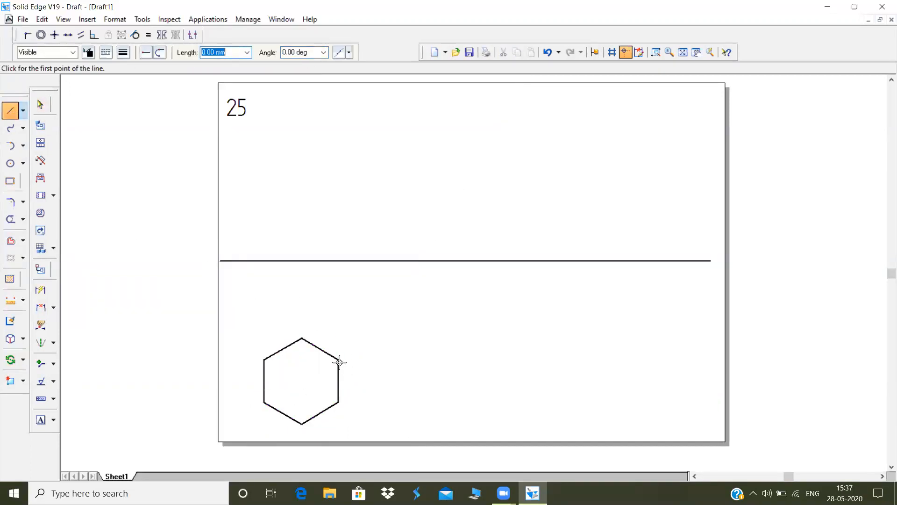
left_click(339, 360)
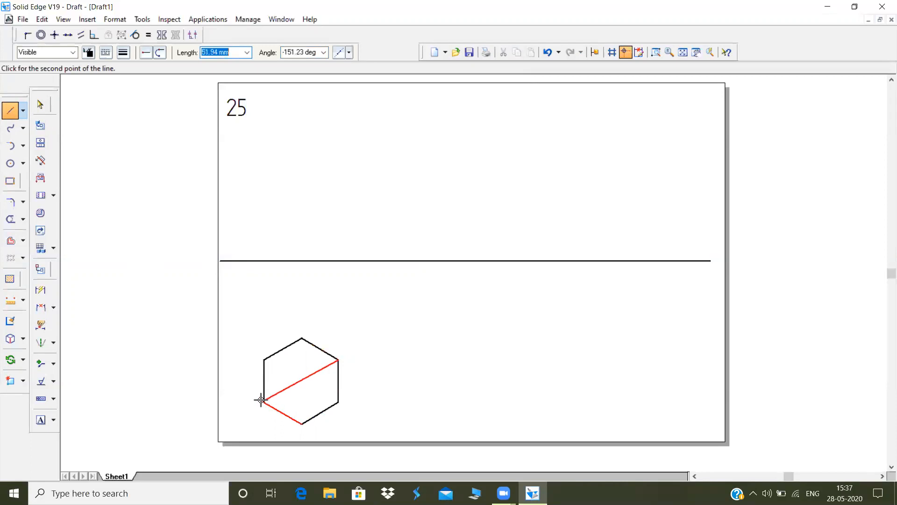
left_click(263, 401)
right_click(266, 369)
left_click(264, 358)
left_click(338, 402)
right_click(332, 374)
left_click(302, 337)
left_click(301, 423)
right_click(318, 349)
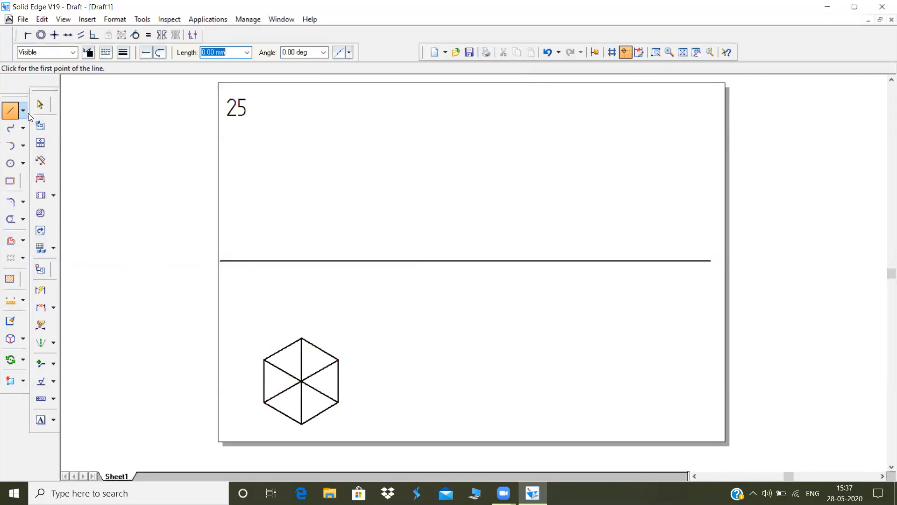
Using 0.13 mm line width, draw vertical projectors from the hexagon's right, top and left upper corners to the horizontal reference line
left_click(122, 52)
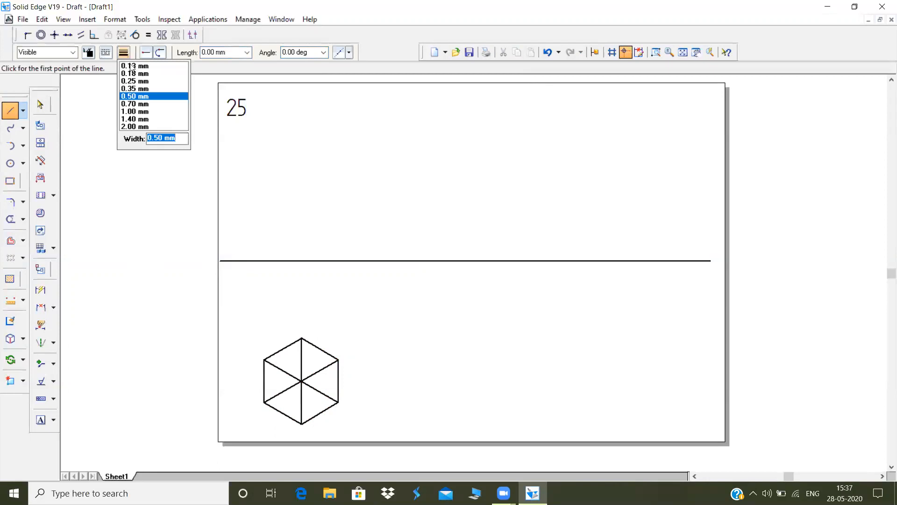
left_click(132, 66)
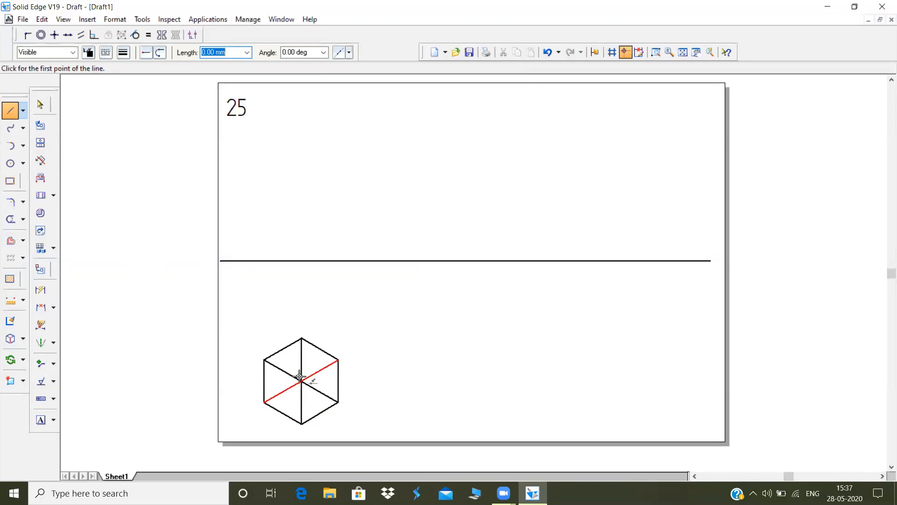
left_click(338, 360)
left_click(337, 261)
right_click(337, 263)
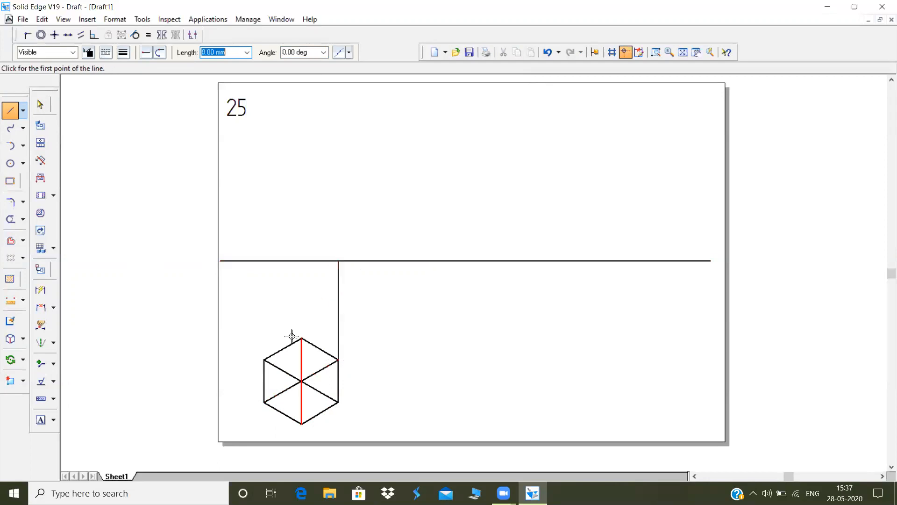
left_click(301, 337)
left_click(302, 261)
right_click(302, 262)
left_click(263, 358)
left_click(264, 260)
right_click(264, 260)
Draw a 50 mm line at 90 degrees upward from where the middle projector meets the reference line
left_click(302, 261)
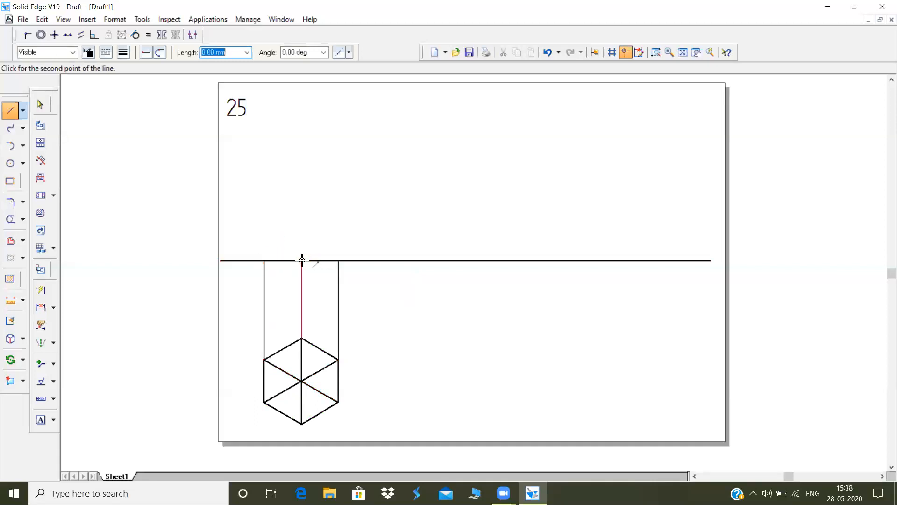
type("50")
key("Tab")
type("90")
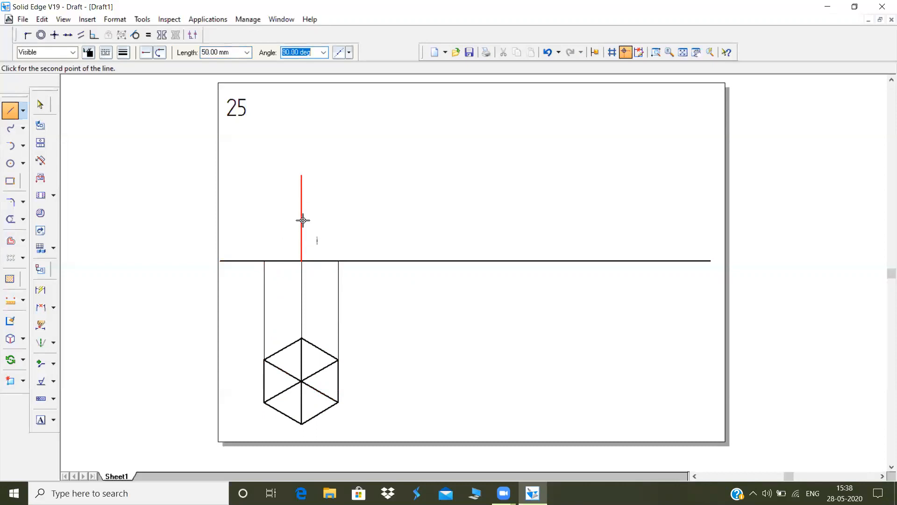
left_click(299, 196)
Change the vertical line above the reference line to a dash-dot line type as the axis
left_click(36, 104)
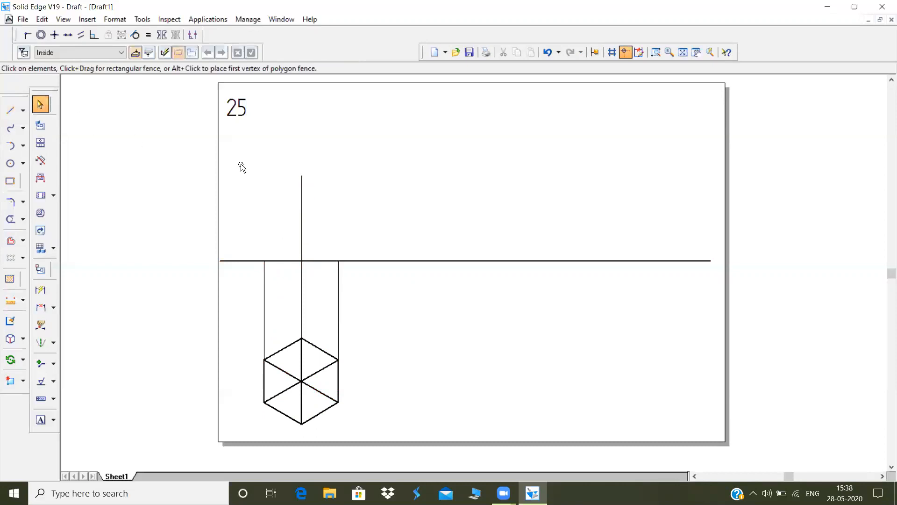
left_click(302, 207)
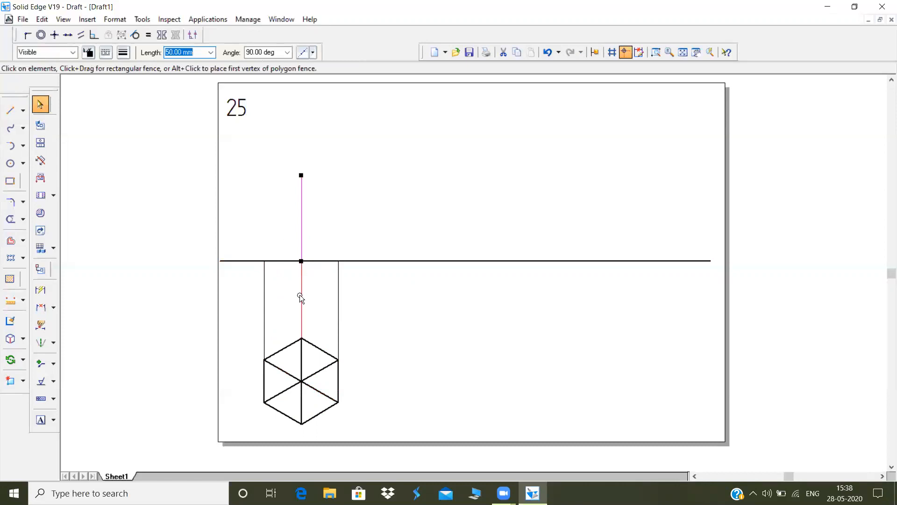
left_click(105, 53)
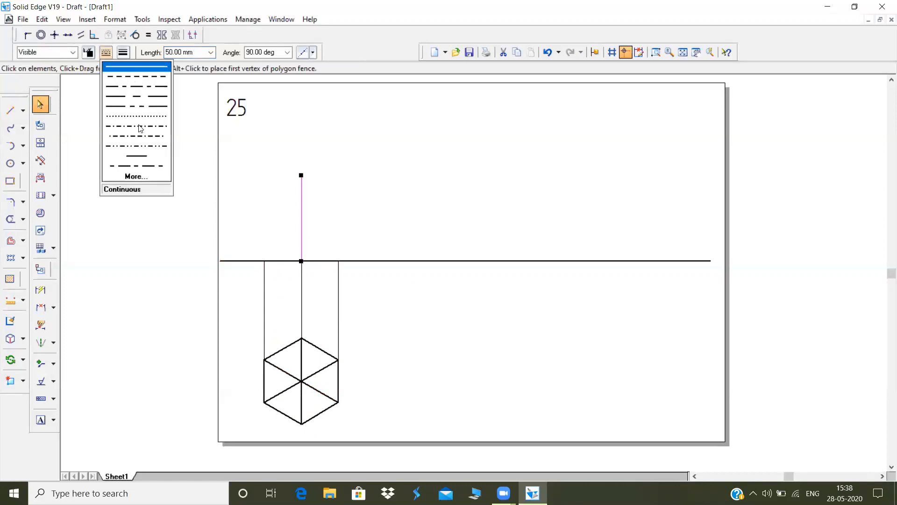
left_click(138, 126)
left_click(299, 215)
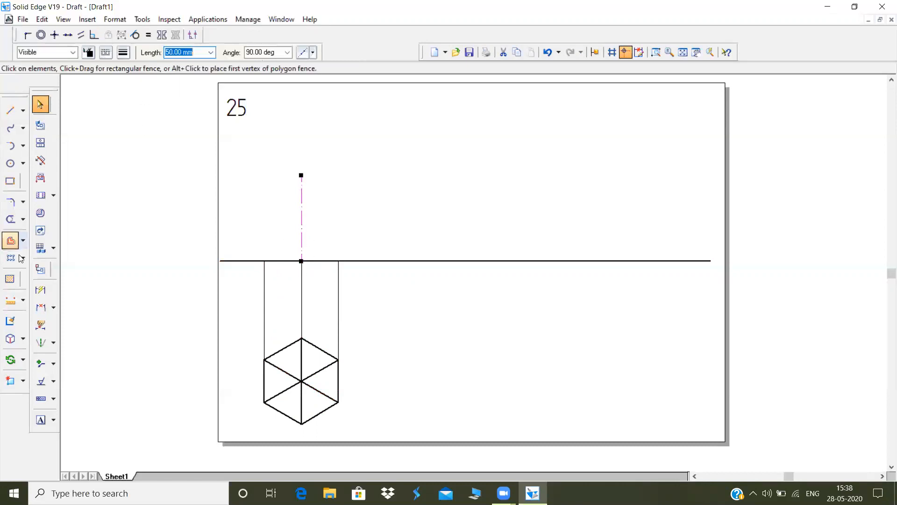
Dimension the height of the vertical axis and the length of the hexagon's left side
left_click(40, 290)
left_click(300, 195)
left_click(245, 196)
left_click(269, 372)
left_click(254, 379)
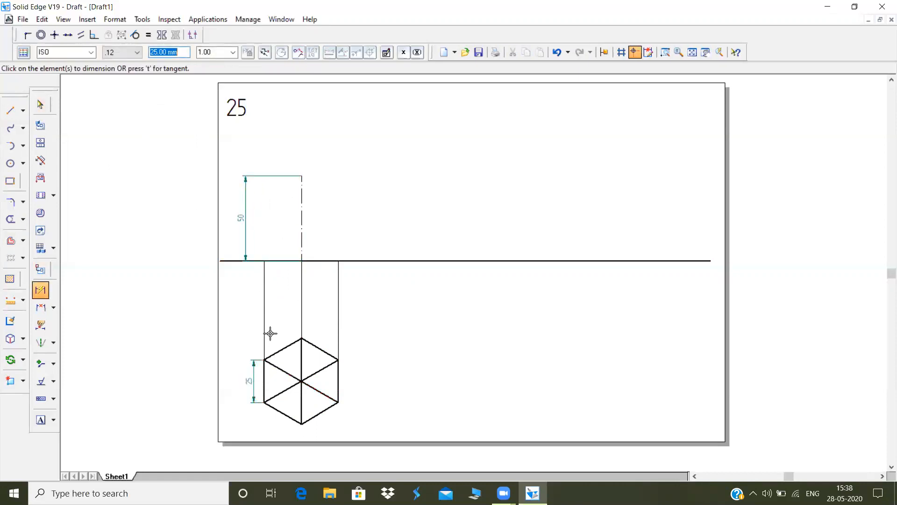
Draw the pyramid's two slanted edges in the front view, joining the outer projectors' upper ends to the top of the axis
left_click(13, 111)
left_click(264, 260)
left_click(301, 176)
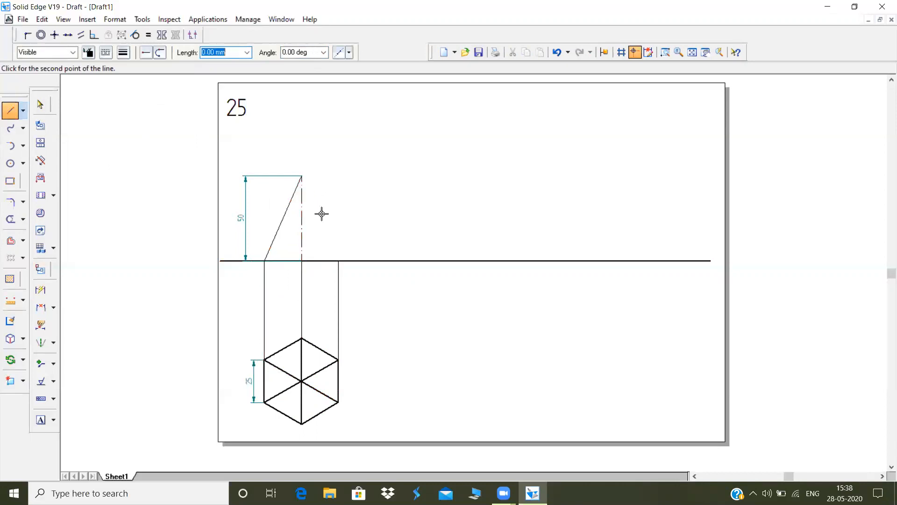
left_click(338, 260)
right_click(339, 260)
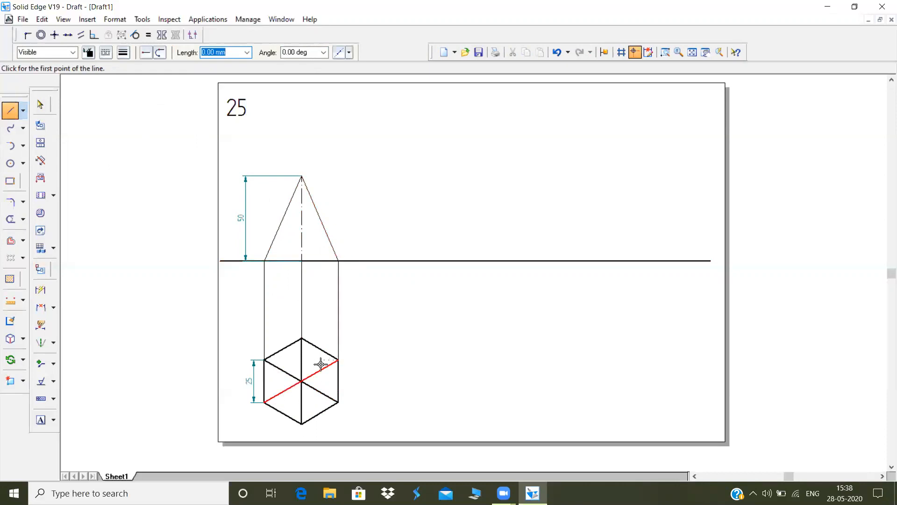
Draw a small viewing-direction arrow below the hexagon, pointing up at its lowest corner
left_click(301, 451)
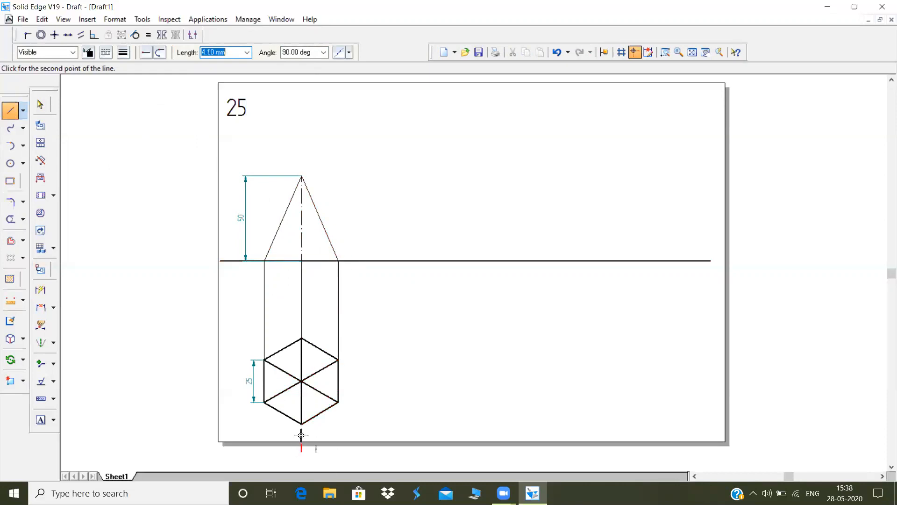
left_click(302, 434)
right_click(302, 434)
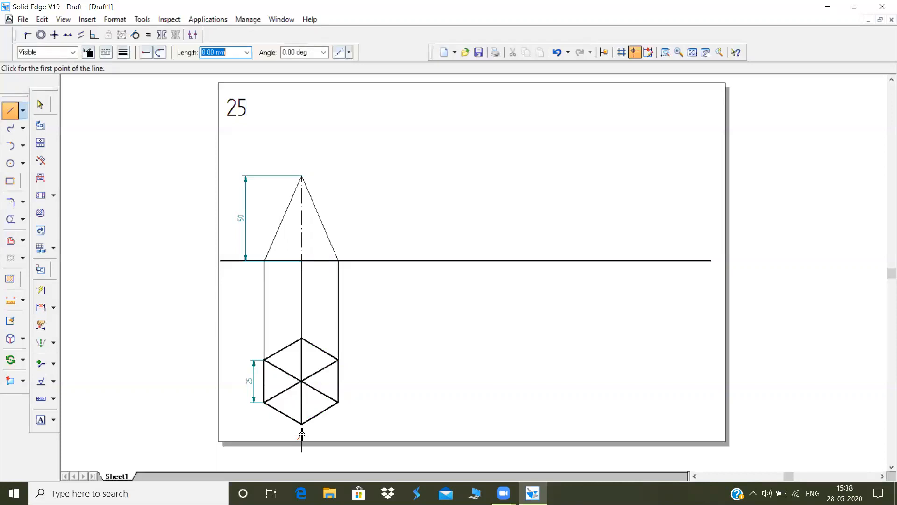
left_click(301, 434)
right_click(302, 445)
Draw a solid line over the axis up to the apex and set the front view's three pyramid edges to 0.50 mm width
left_click(301, 260)
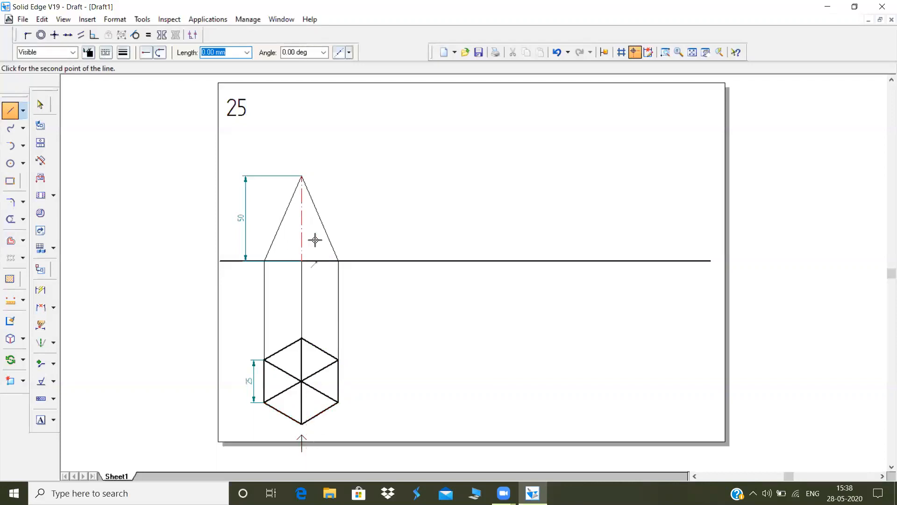
left_click(301, 177)
left_click(41, 103)
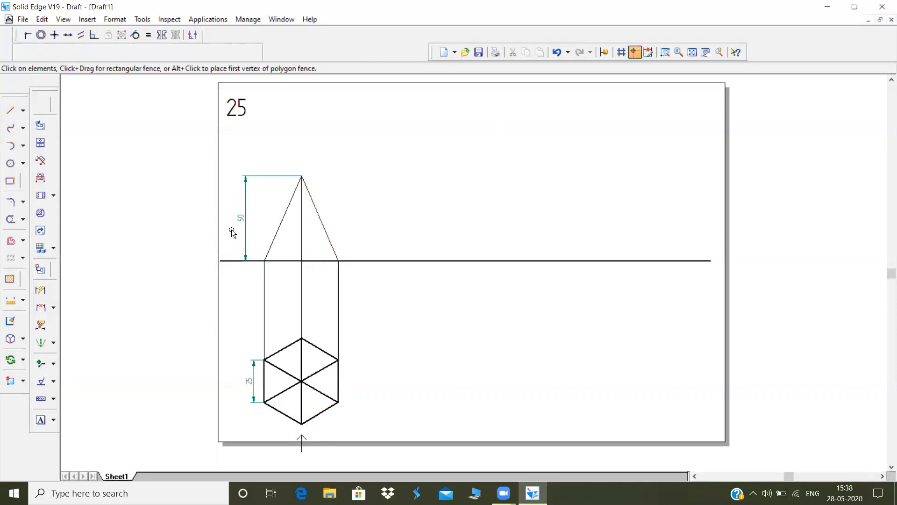
left_click(276, 244)
left_click(301, 229, "ctrl")
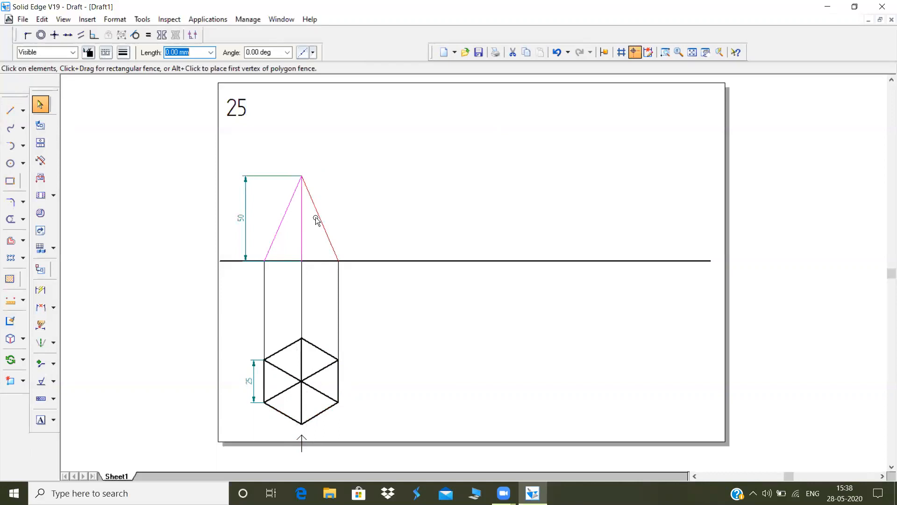
left_click(121, 53)
left_click(131, 95)
left_click(260, 120)
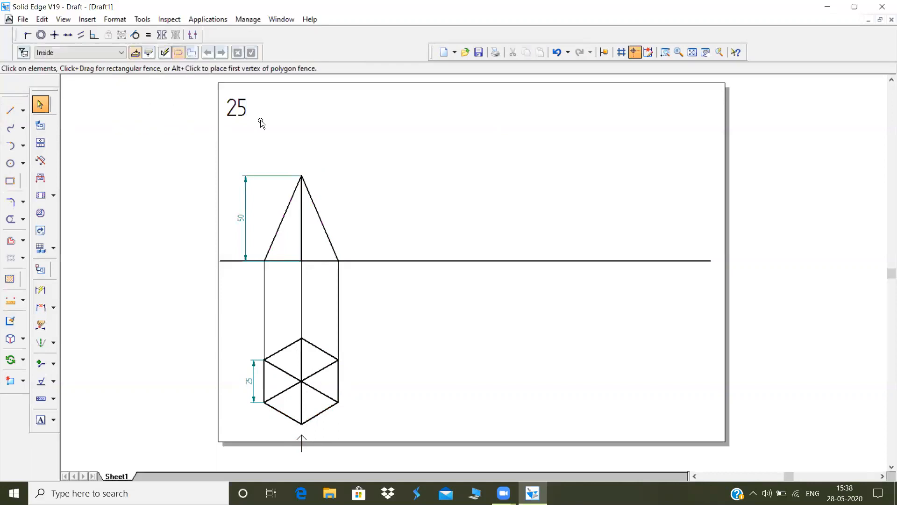
Draw the pyramid's base line along the reference line between the two outer projectors
left_click(286, 260)
left_click(234, 207)
left_click(10, 110)
left_click(265, 260)
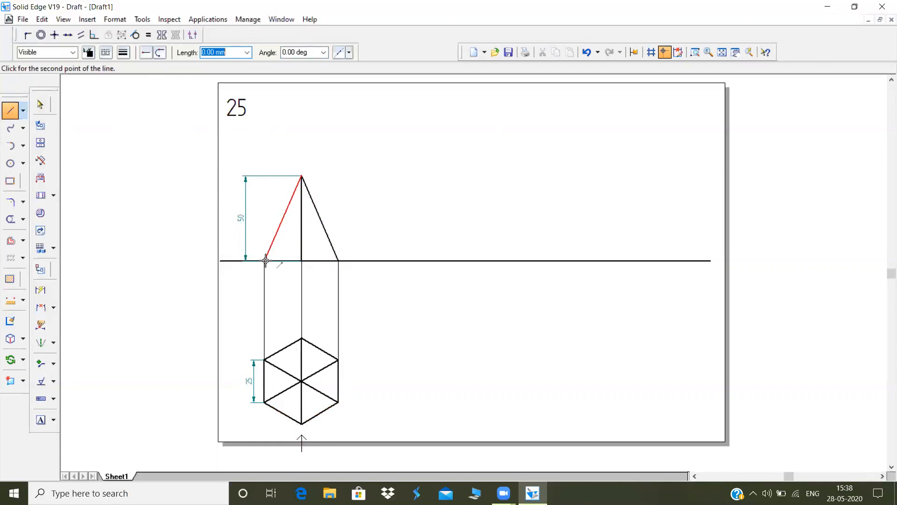
left_click(338, 260)
Make the long horizontal reference line thinner and set the pyramid's base line to 0.50 mm width
left_click(40, 105)
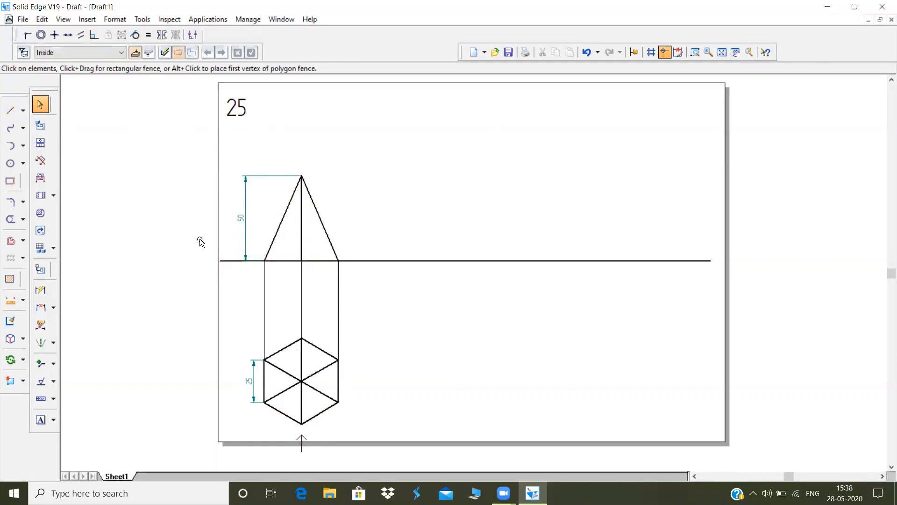
left_click(221, 260)
left_click(122, 54)
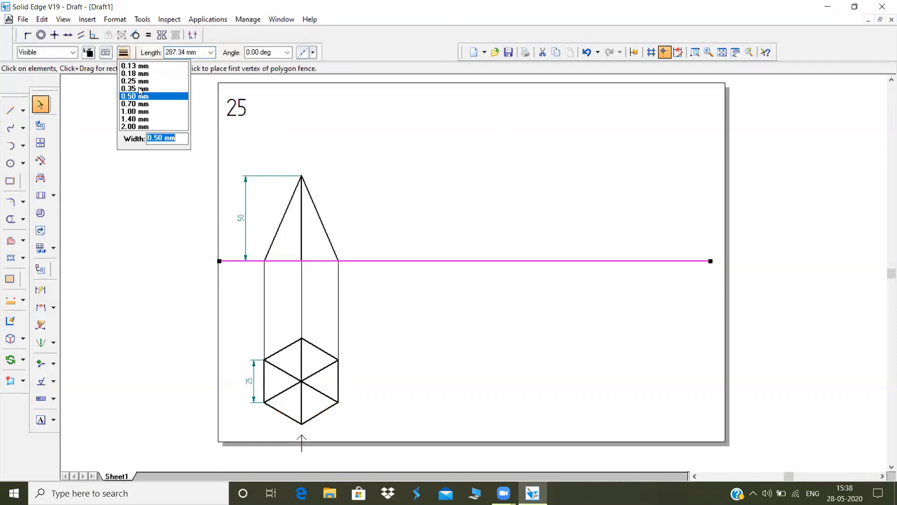
left_click(283, 121)
left_click(292, 263)
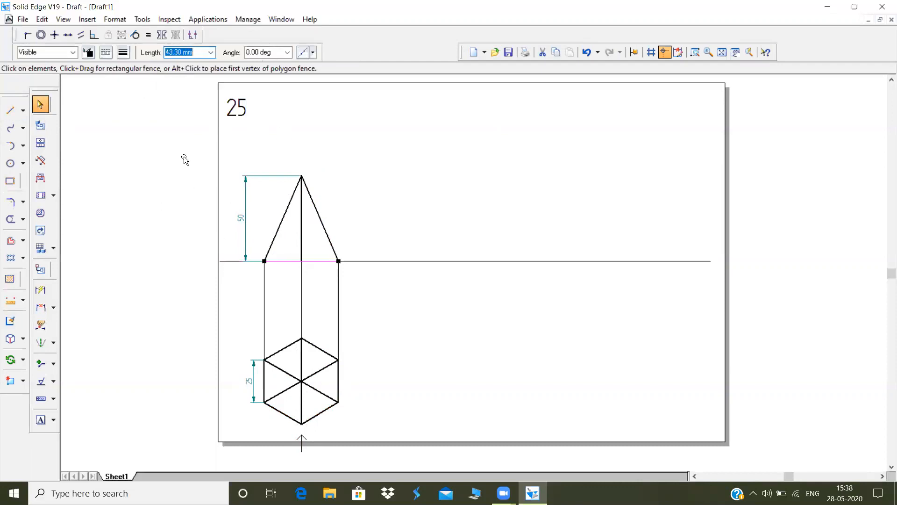
left_click(121, 55)
left_click(136, 97)
left_click(386, 133)
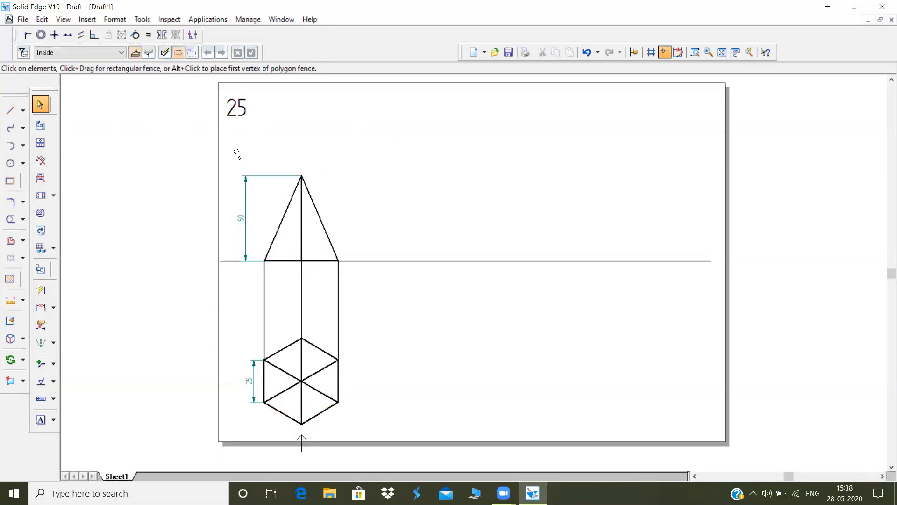
left_click_drag(235, 152, 376, 295)
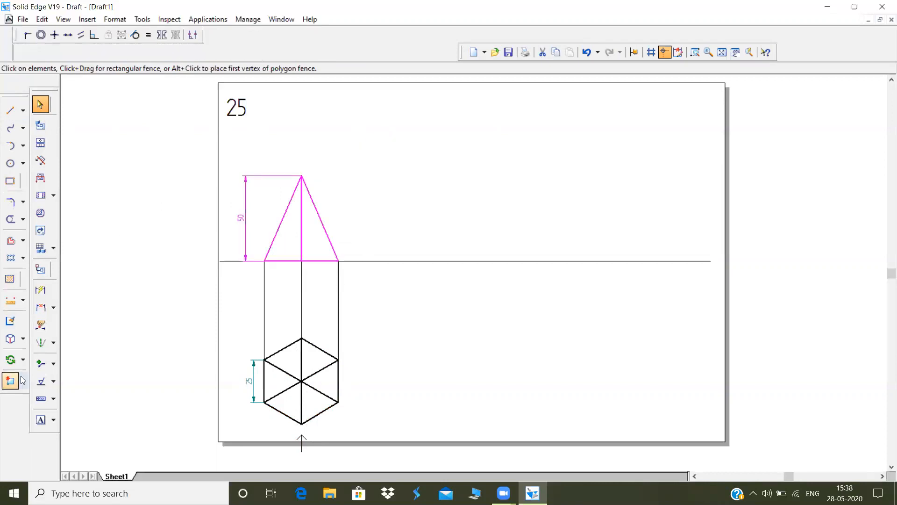
left_click(22, 360)
left_click(37, 359)
left_click(41, 363)
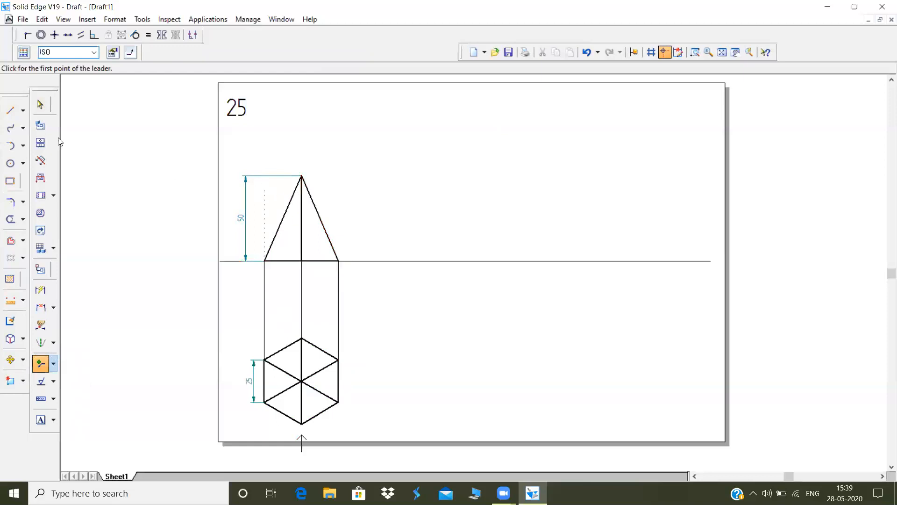
Try to move the pyramid's front view to the right along the reference line
left_click(40, 102)
left_click_drag(247, 152, 377, 292)
left_click(10, 359)
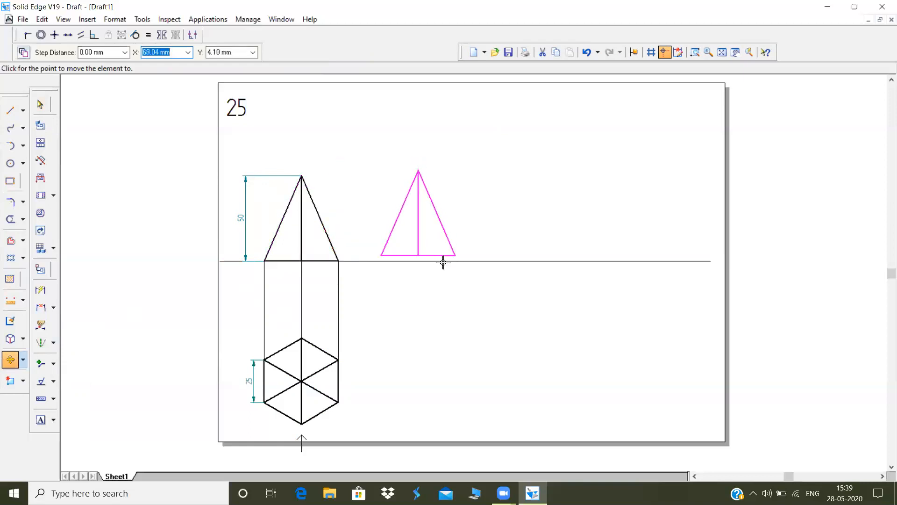
left_click(453, 260)
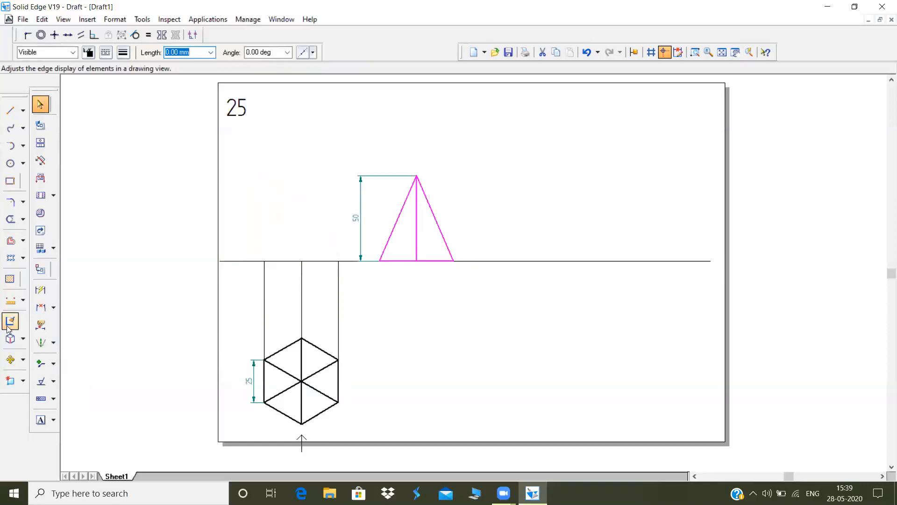
left_click(10, 320)
Copy the pyramid's front view to the right, keeping its base on the reference line
left_click_drag(213, 151, 403, 289)
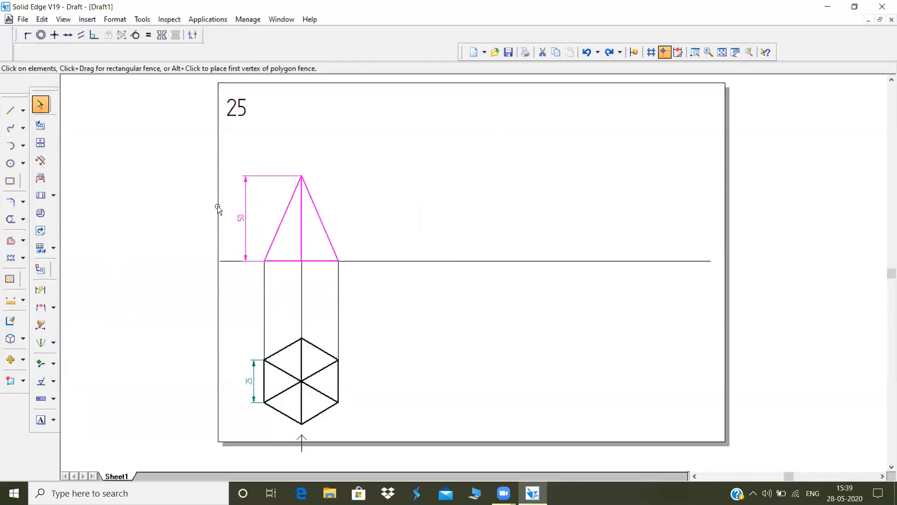
left_click(10, 359)
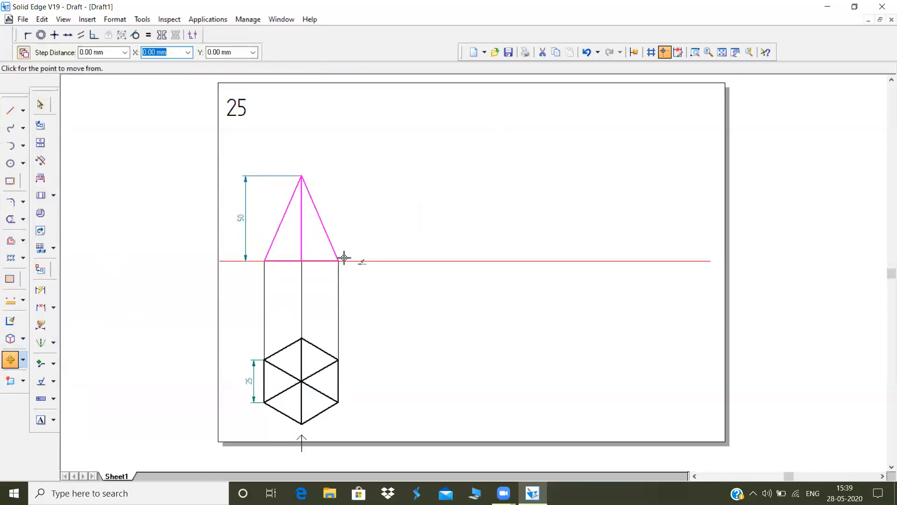
left_click(339, 261)
left_click(452, 260)
Rotate the copied front view 45 degrees clockwise about its lower-right base corner
left_click(22, 360)
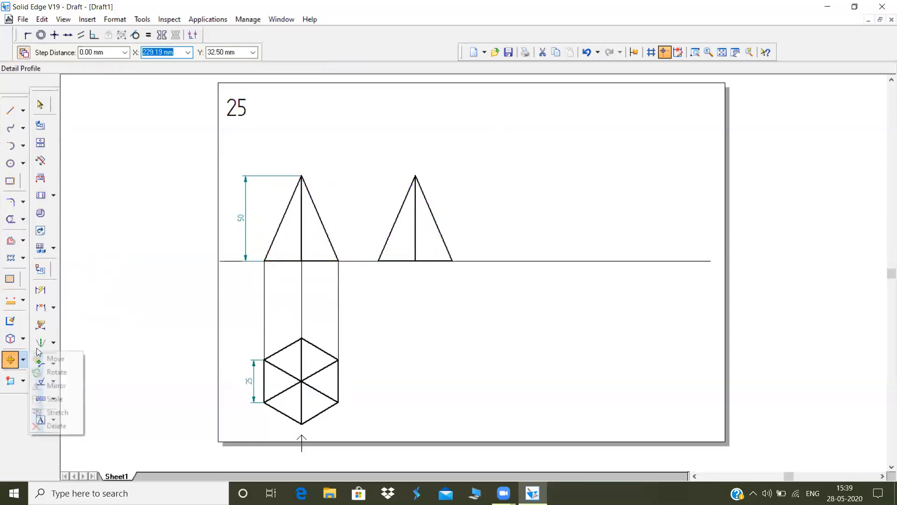
left_click(45, 373)
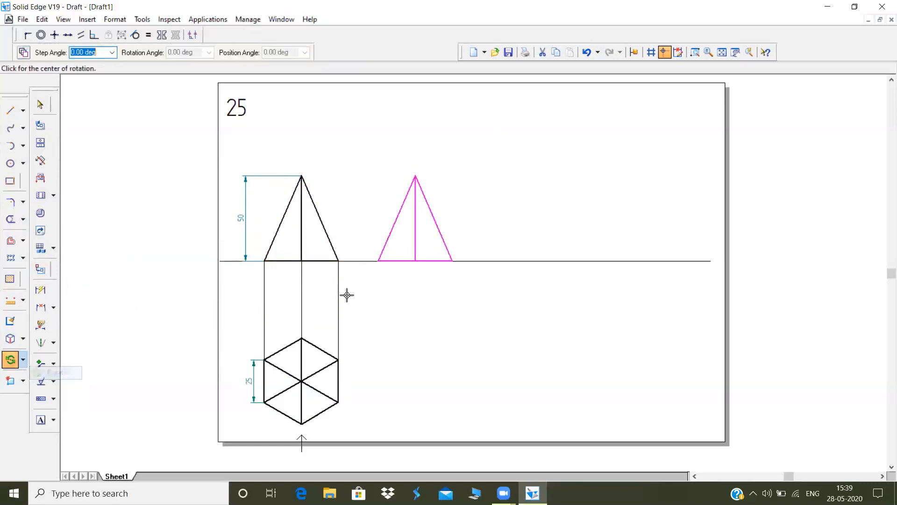
left_click(452, 260)
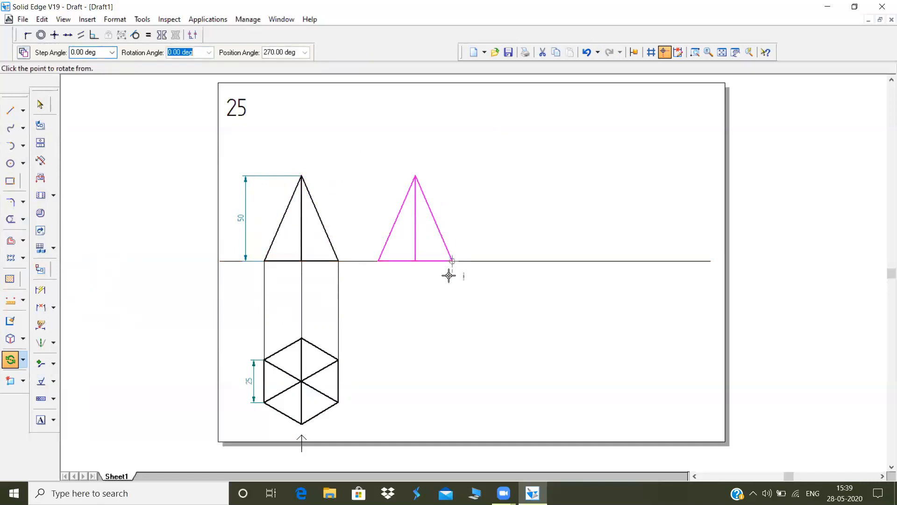
left_click(379, 260)
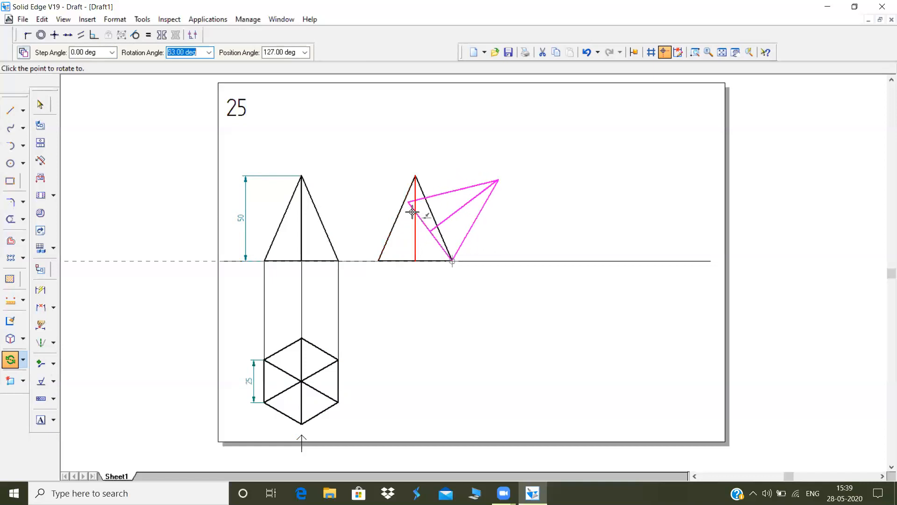
type("45")
key("Return")
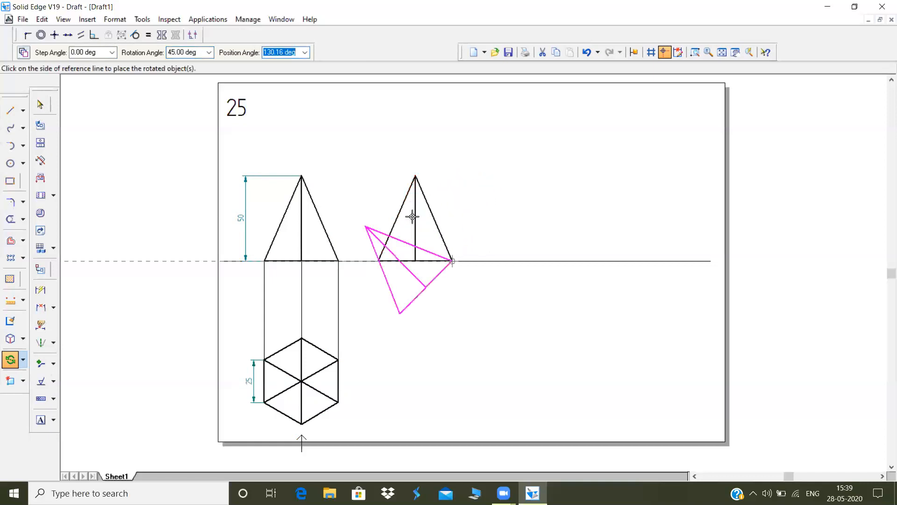
left_click(456, 236)
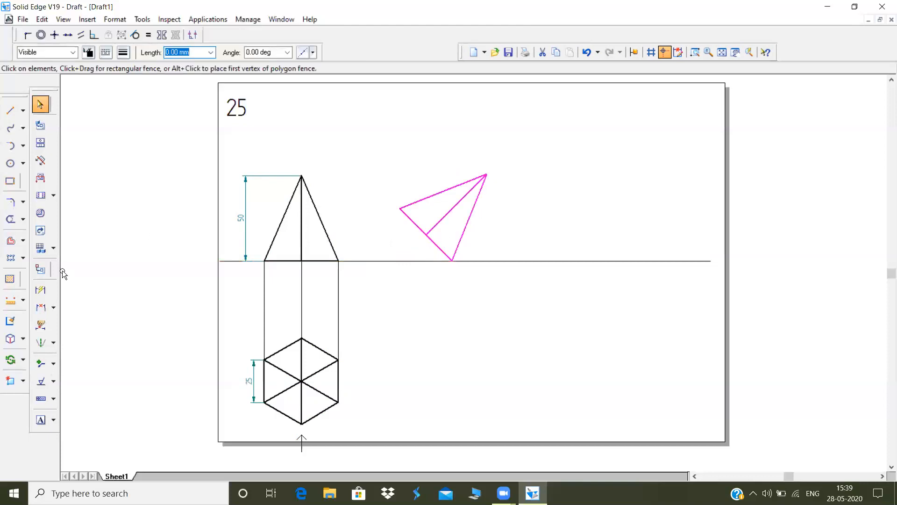
Dimension the angle between the tilted pyramid's axis and the reference line, placing it beside the base edge
left_click(53, 307)
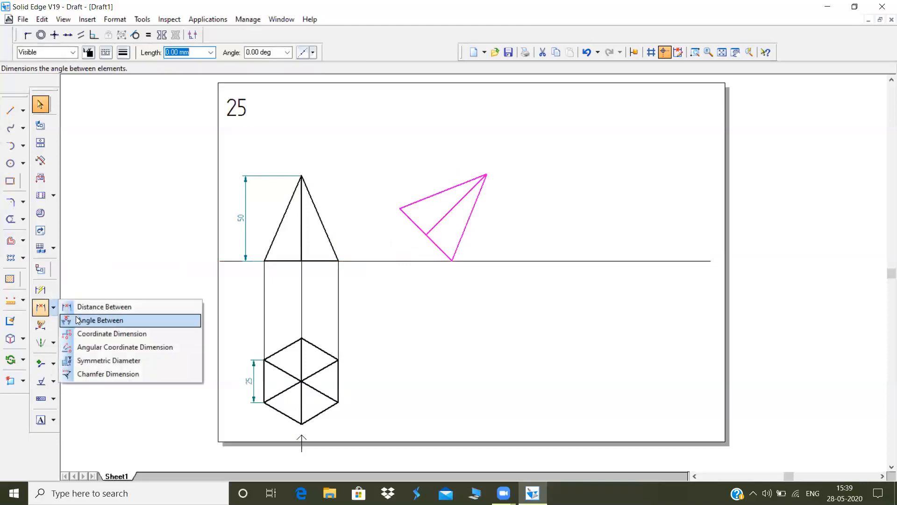
left_click(78, 320)
left_click(444, 215)
left_click(463, 259)
right_click(434, 256)
left_click(439, 221)
left_click(438, 260)
left_click(419, 249)
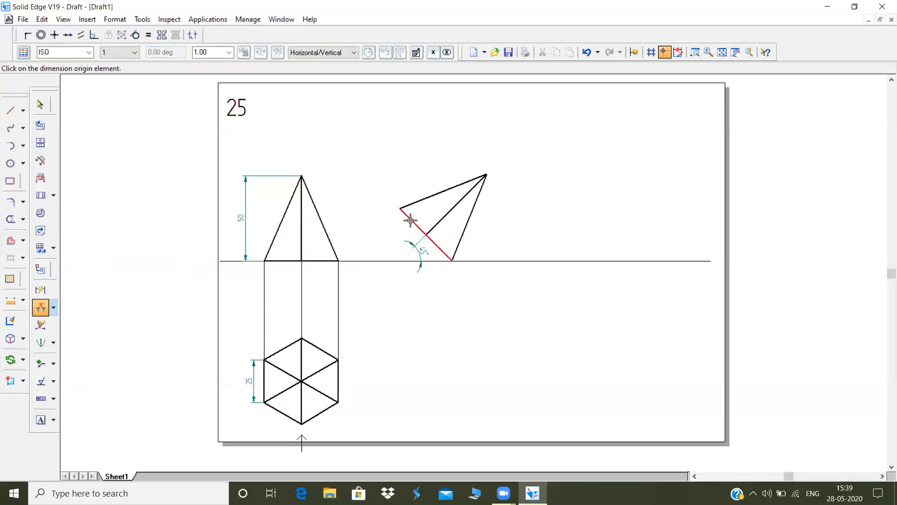
Draw a thin projector from the tilted apex down to the hexagon centre's level and horizontally back to that centre
left_click(10, 111)
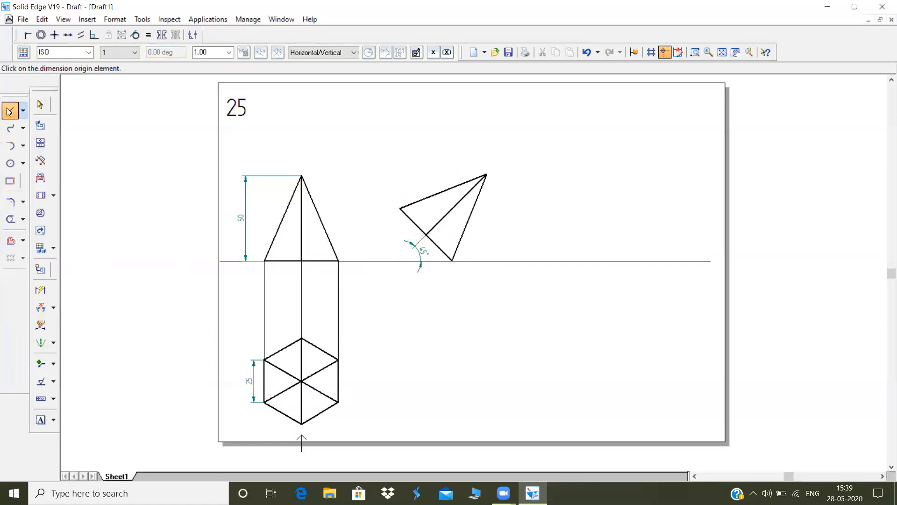
left_click(123, 52)
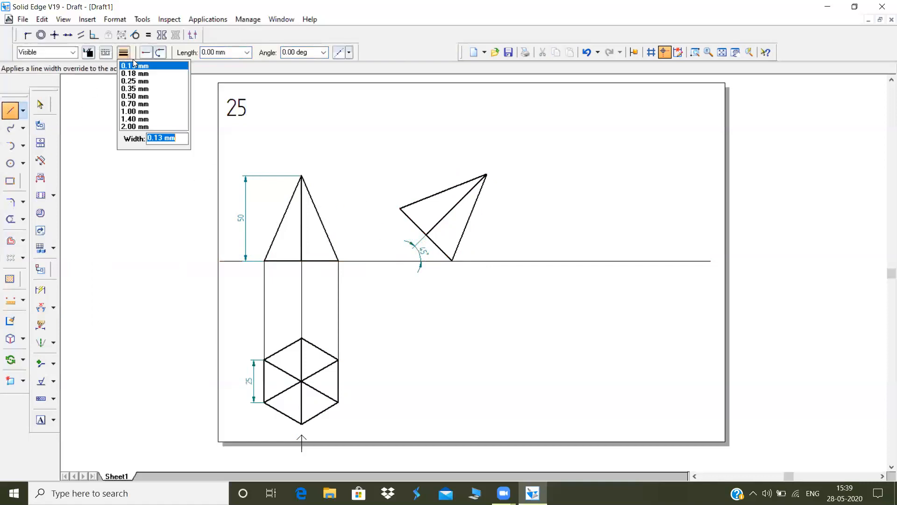
left_click(487, 174)
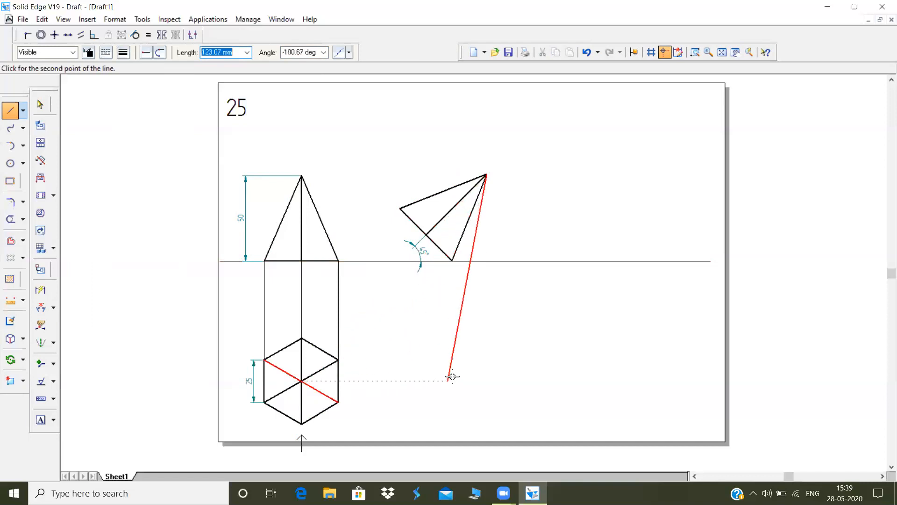
left_click(486, 379)
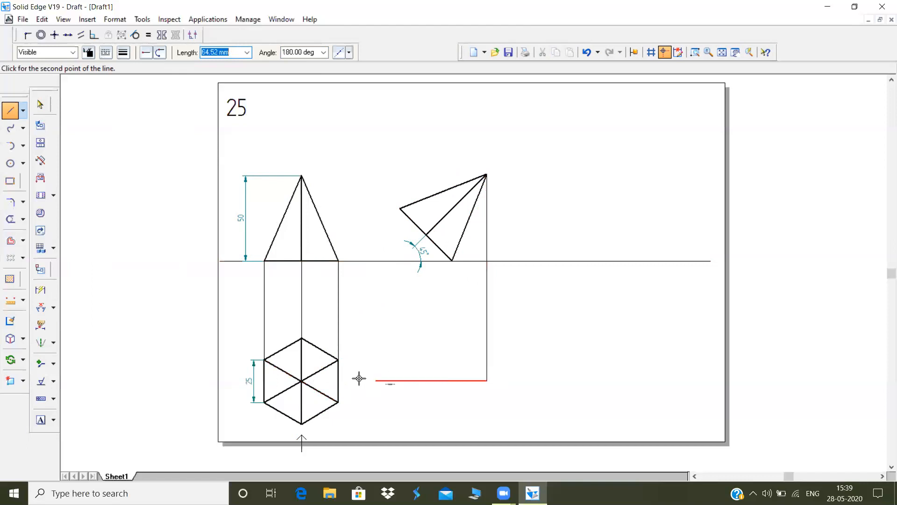
left_click(303, 380)
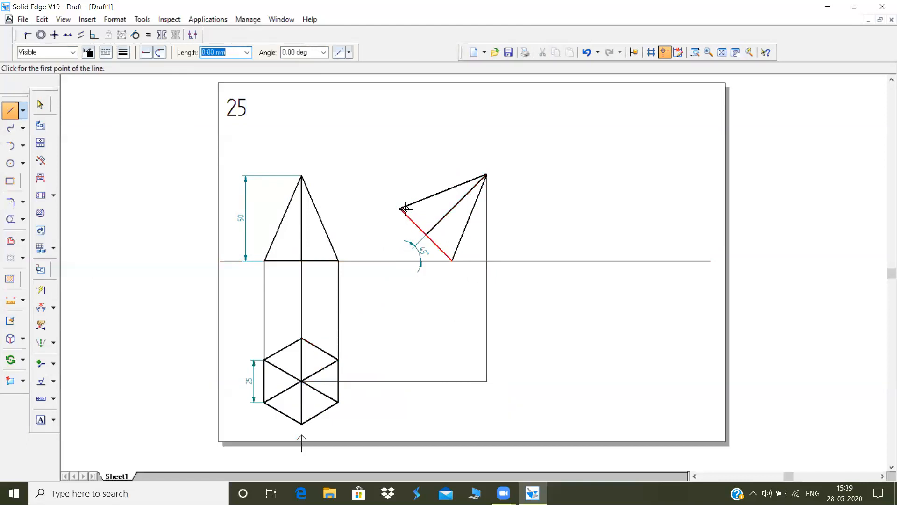
Project the tilted base's resting corner down to the hexagon's upper side corner level and continue with the 25 mm vertical base edge
left_click(452, 261)
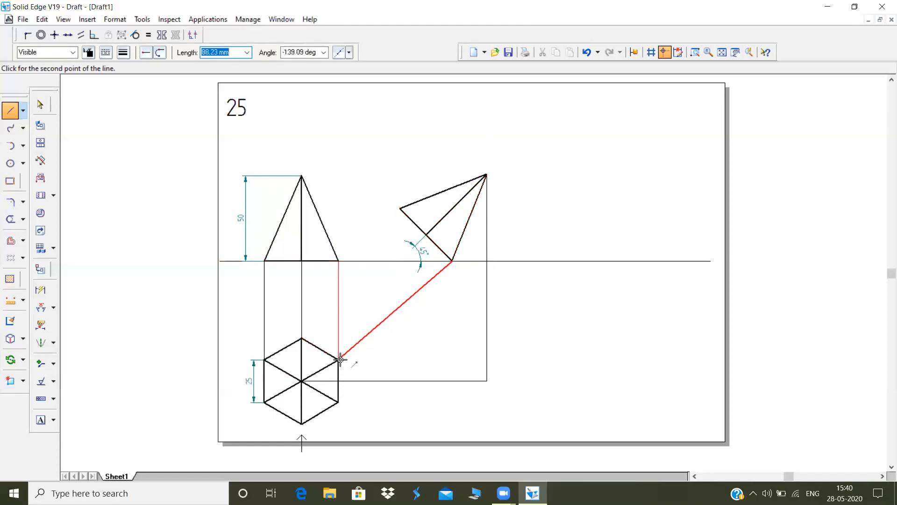
left_click(450, 359)
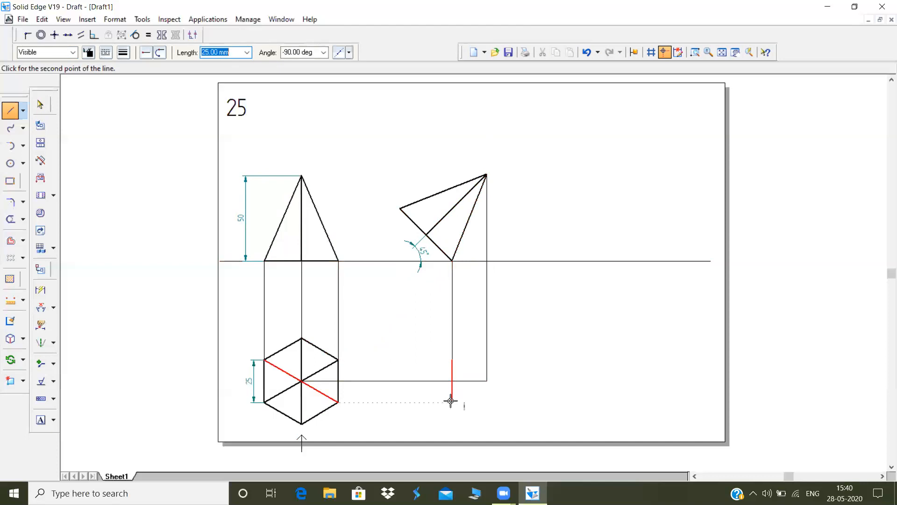
left_click(451, 402)
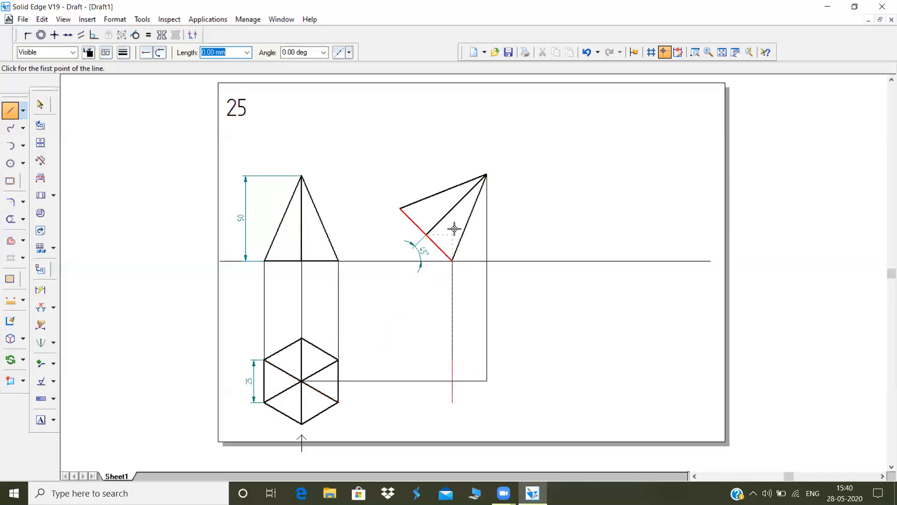
Draw a projector down from the tilted base's midpoint and horizontal projectors across from the hexagon's lowest and highest corners
left_click(425, 235)
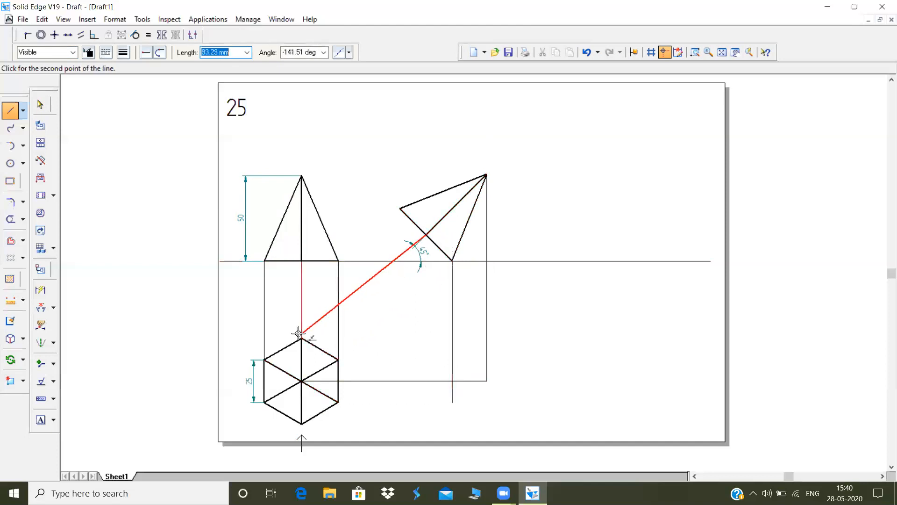
left_click(425, 337)
left_click(301, 421)
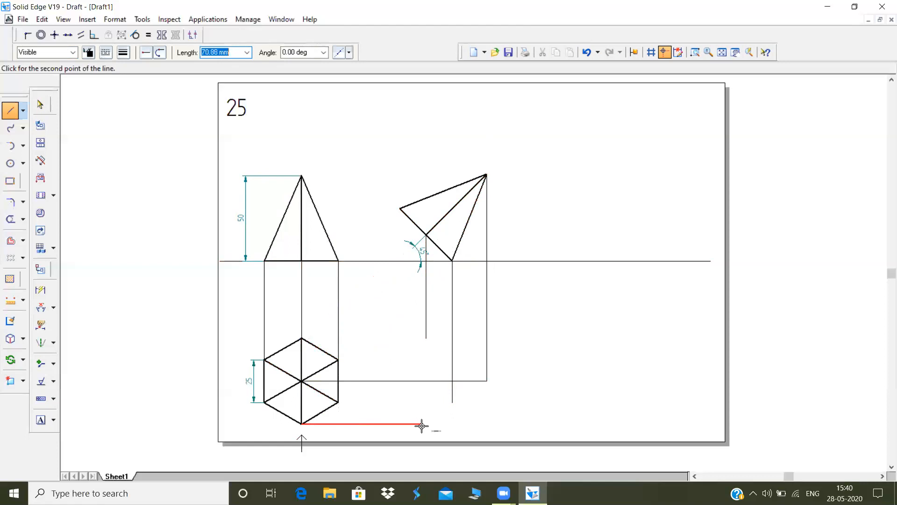
double_click(425, 424)
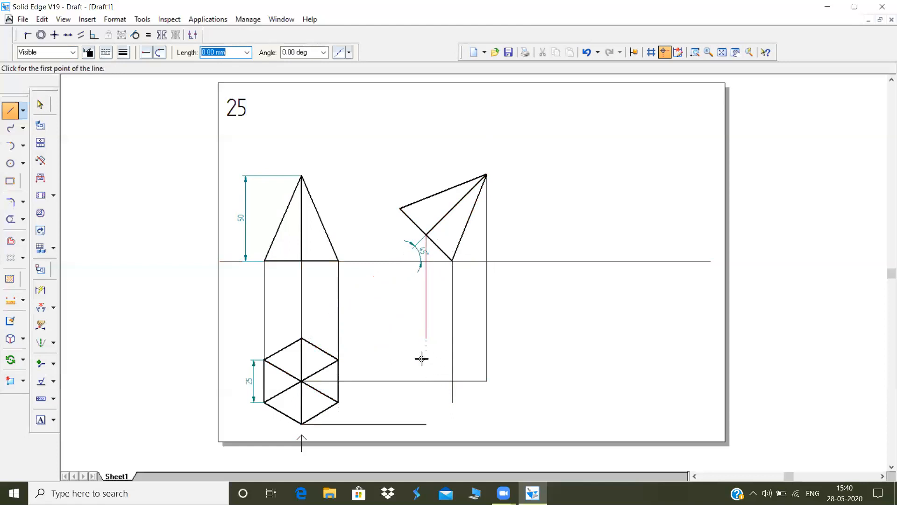
left_click(303, 338)
double_click(425, 337)
Project the tilted base's raised corner down, then draw the projected hexagon's left vertical edge and two lower edges
left_click(399, 209)
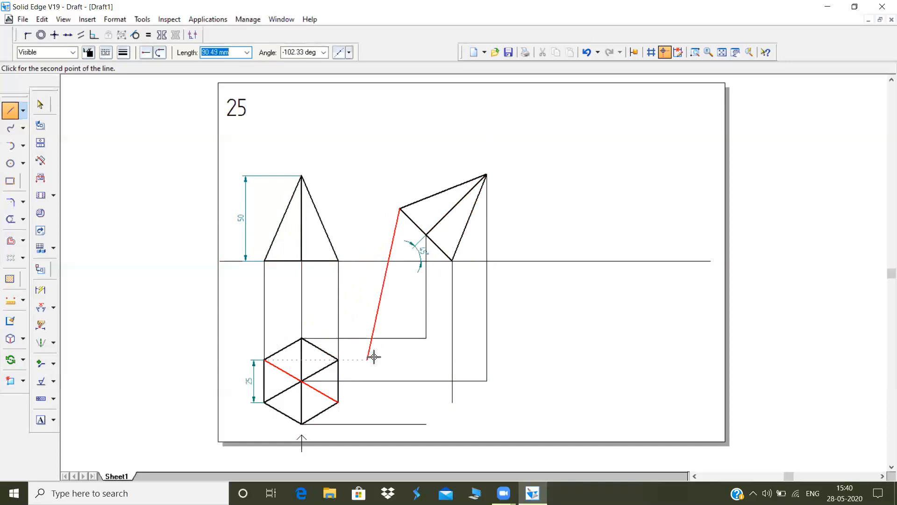
left_click(400, 359)
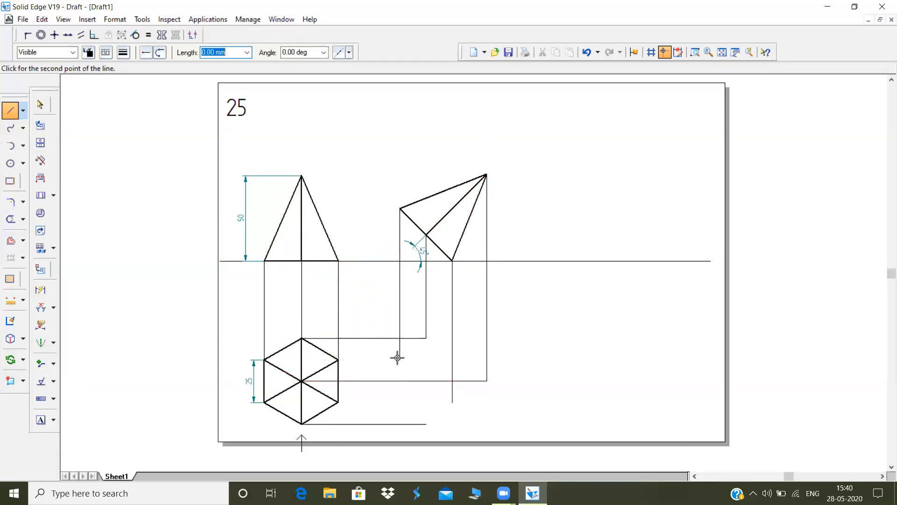
left_click(399, 402)
left_click(427, 424)
left_click(451, 402)
right_click(451, 365)
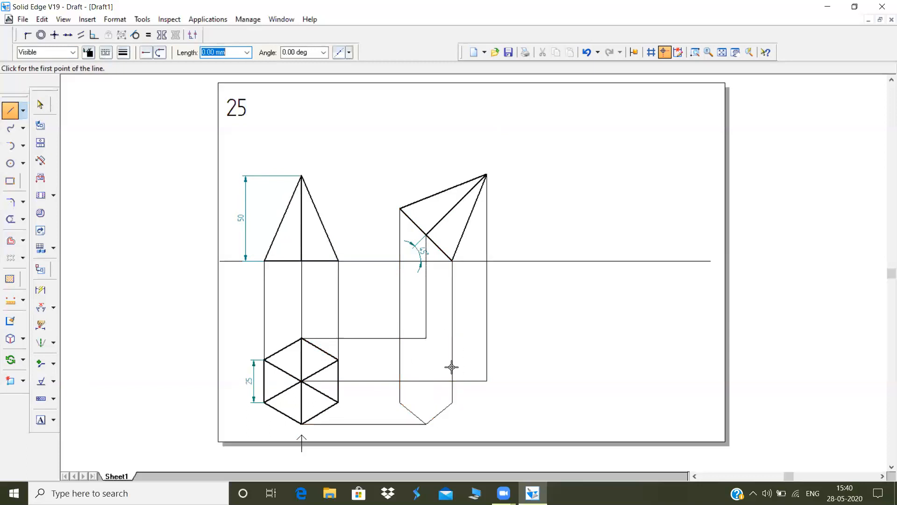
Draw the projected hexagon's two upper edges from the left vertical edge through the top corner to the right vertical edge
left_click(399, 360)
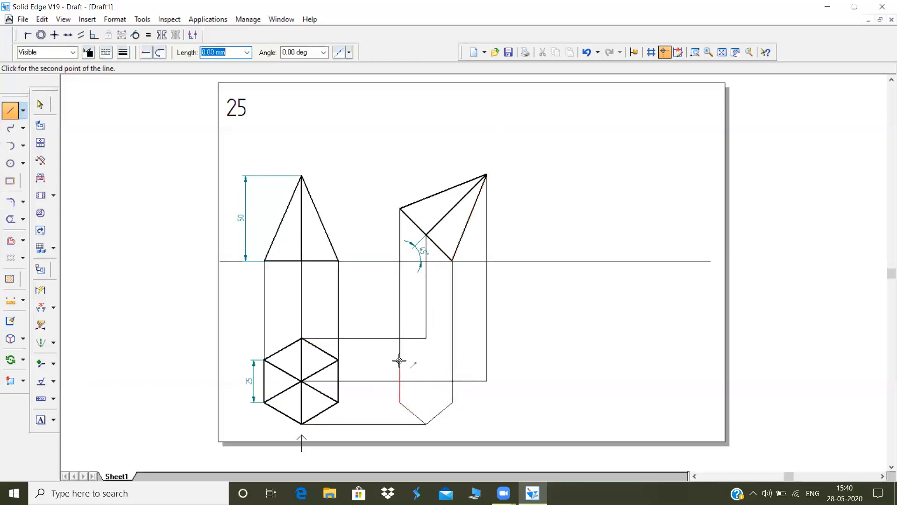
left_click(426, 338)
left_click(450, 357)
right_click(450, 357)
Set the projected hexagon's upper, vertical and lower-left edges to 0.50 mm line width
left_click(39, 103)
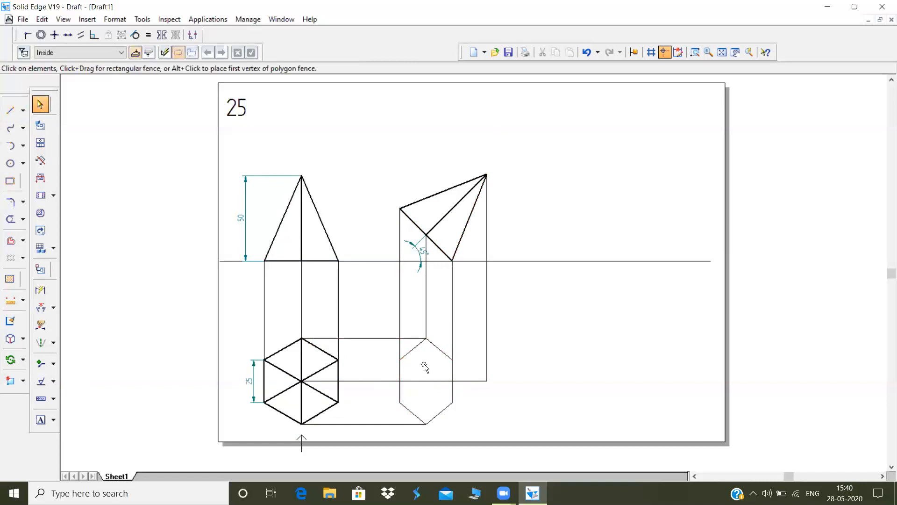
left_click(413, 353)
left_click(399, 390, "ctrl")
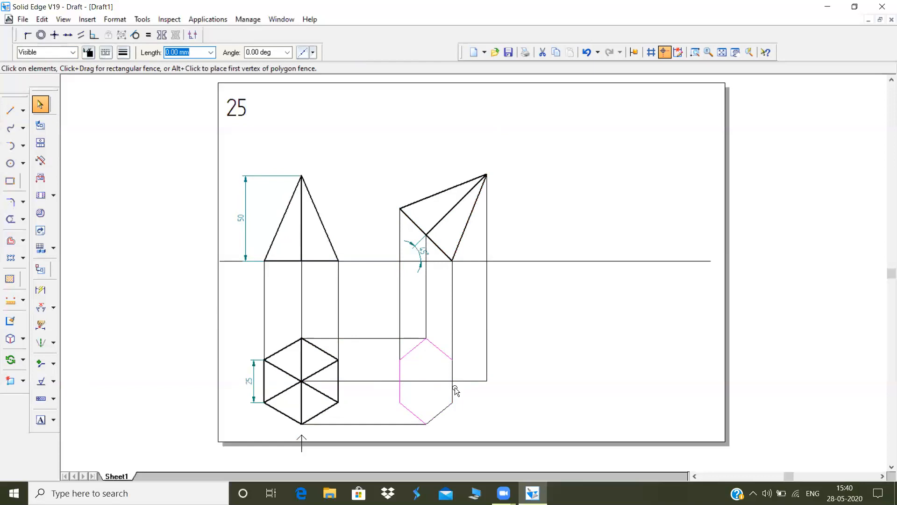
left_click(122, 52)
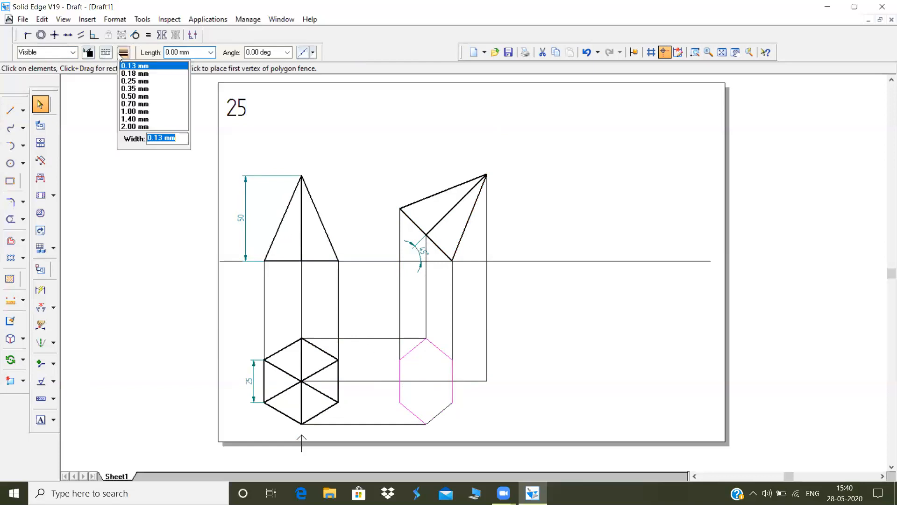
left_click(134, 96)
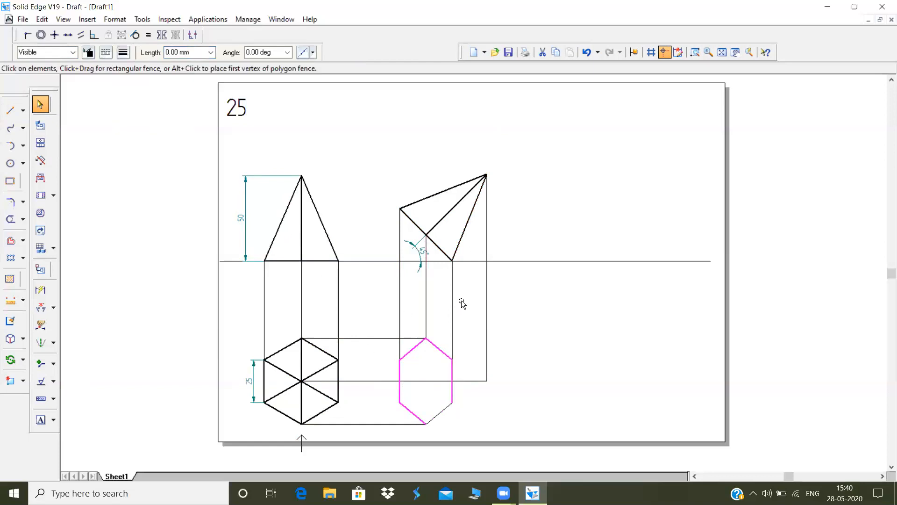
Make the projected hexagon's upper-right, right vertical and lower-right edges dashed hidden lines with 0.50 mm width
left_click(452, 373)
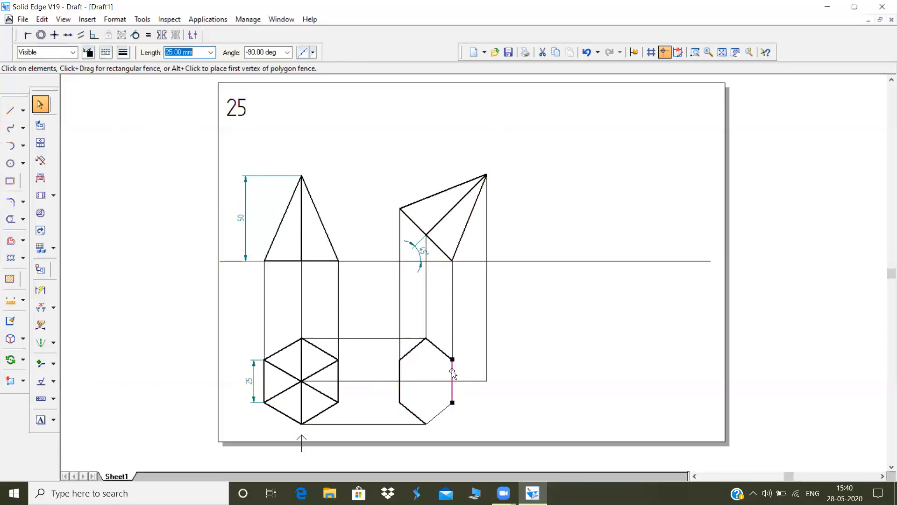
left_click(436, 350, "ctrl")
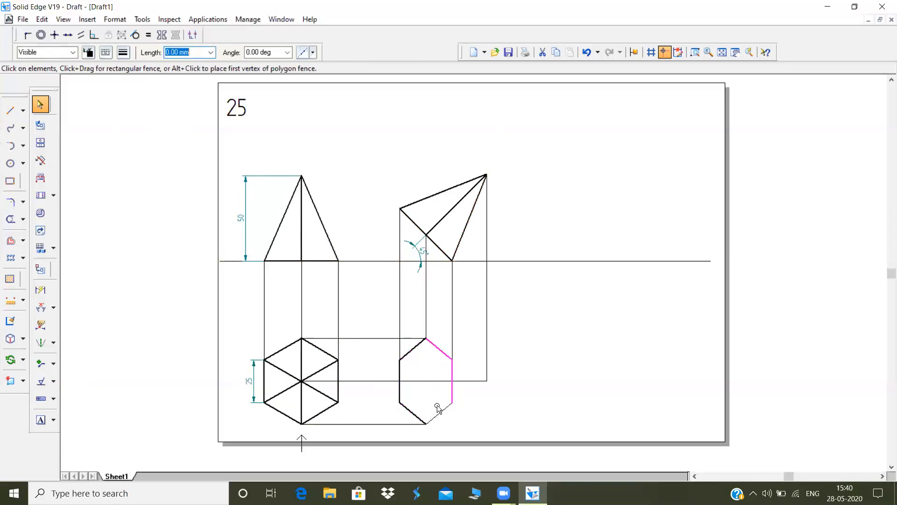
left_click(453, 372)
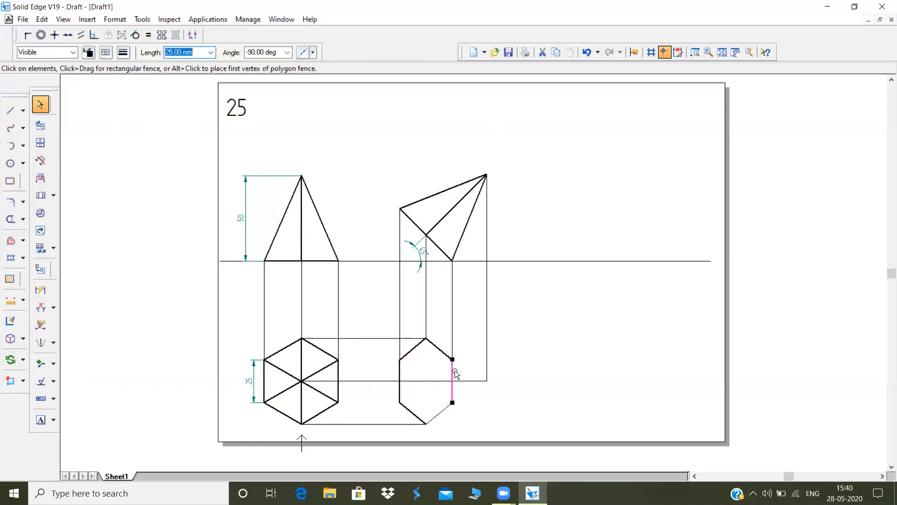
left_click(445, 413, "ctrl")
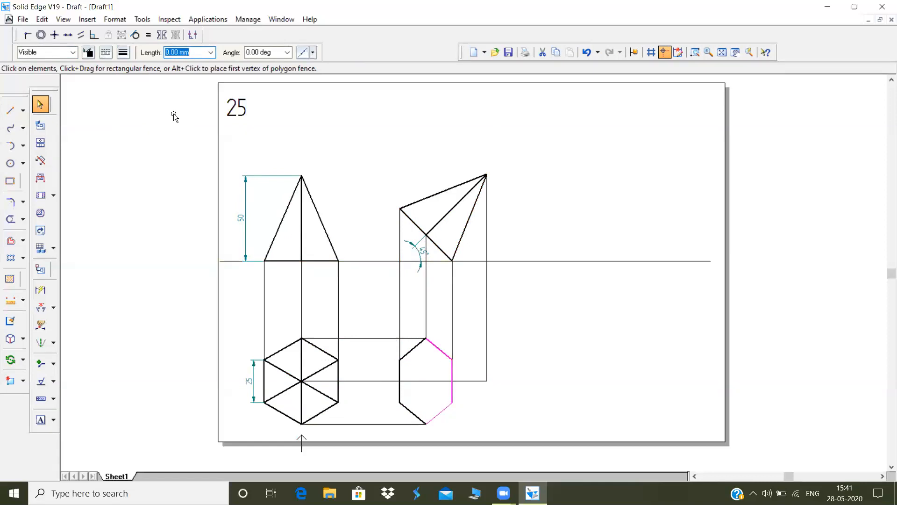
left_click(106, 52)
left_click(135, 76)
left_click(123, 52)
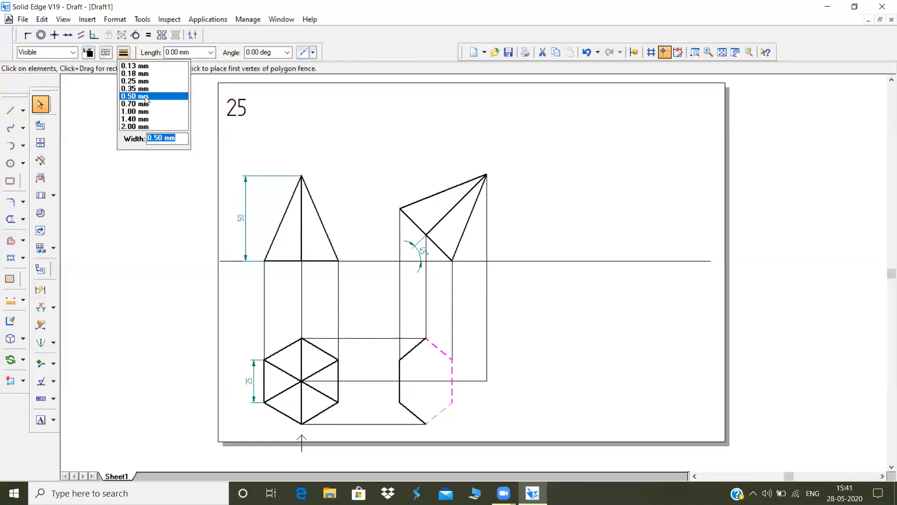
left_click(145, 96)
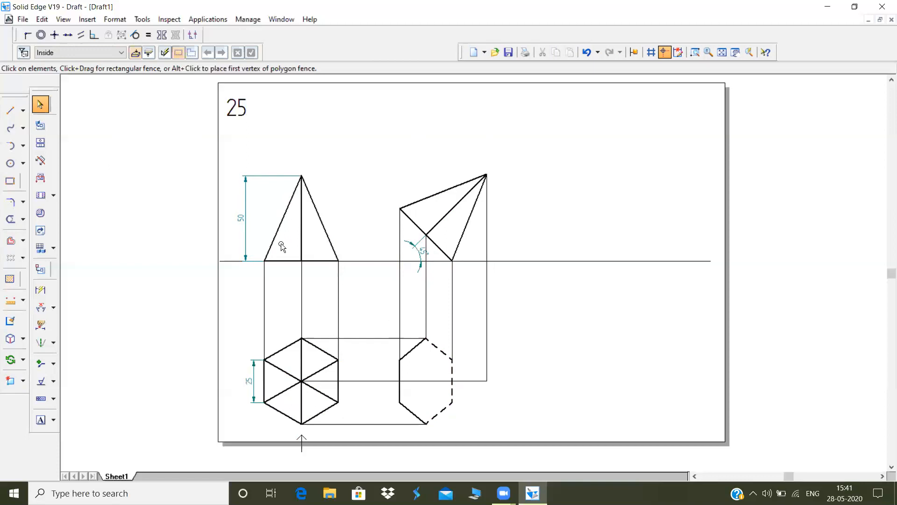
Draw a vertical line from the projected hexagon's top corner down to the horizontal centre projector
left_click(10, 110)
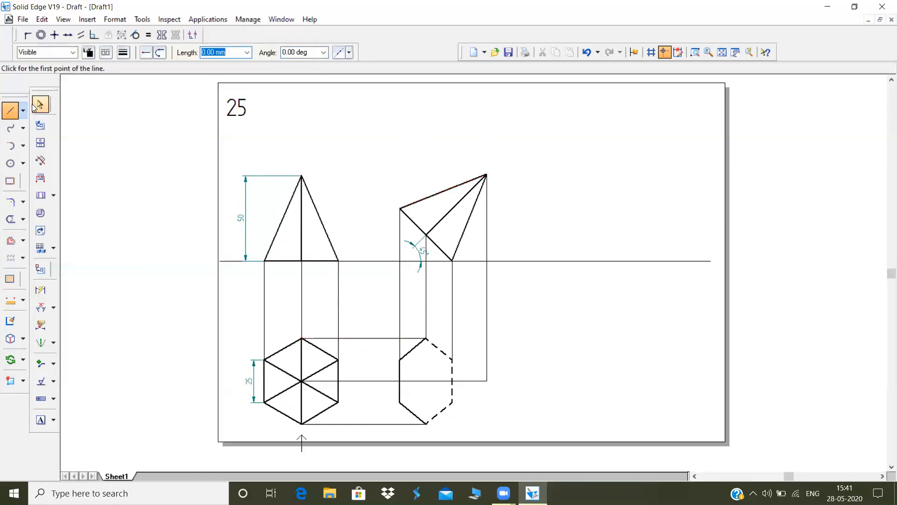
left_click(426, 338)
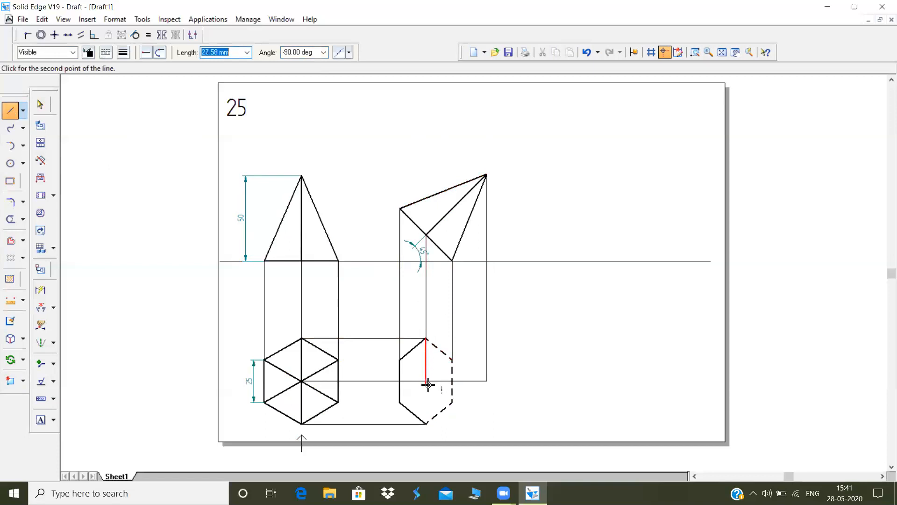
left_click(426, 380)
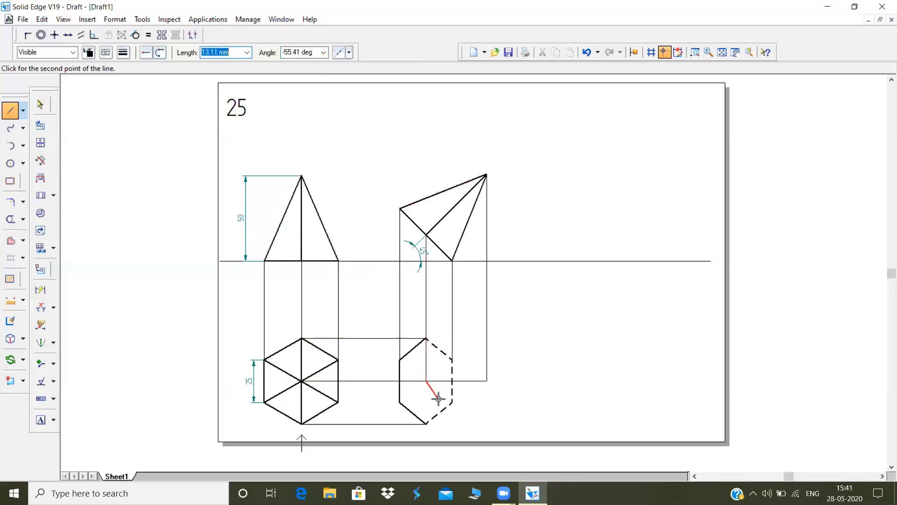
Split the horizontal centre projector where it meets the lower end of the vertical line through the projected hexagon
left_click(40, 103)
left_click(361, 391)
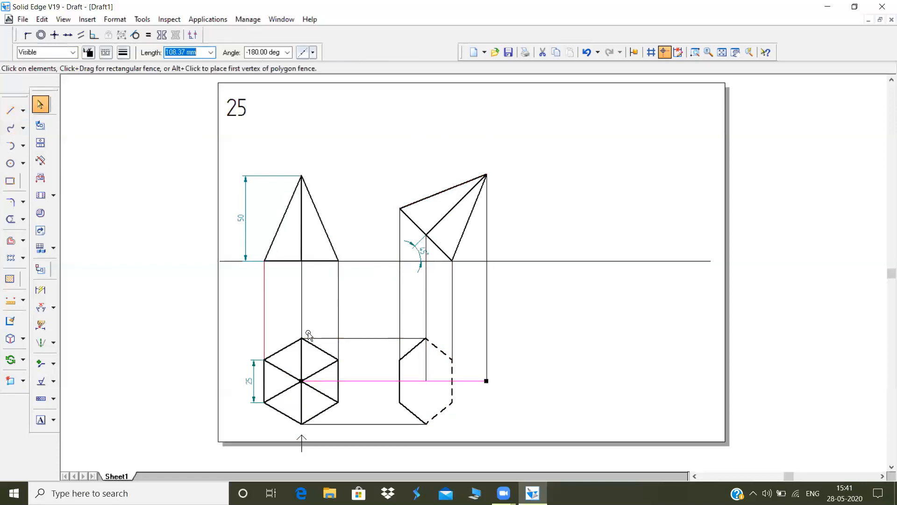
left_click(22, 218)
left_click(53, 258)
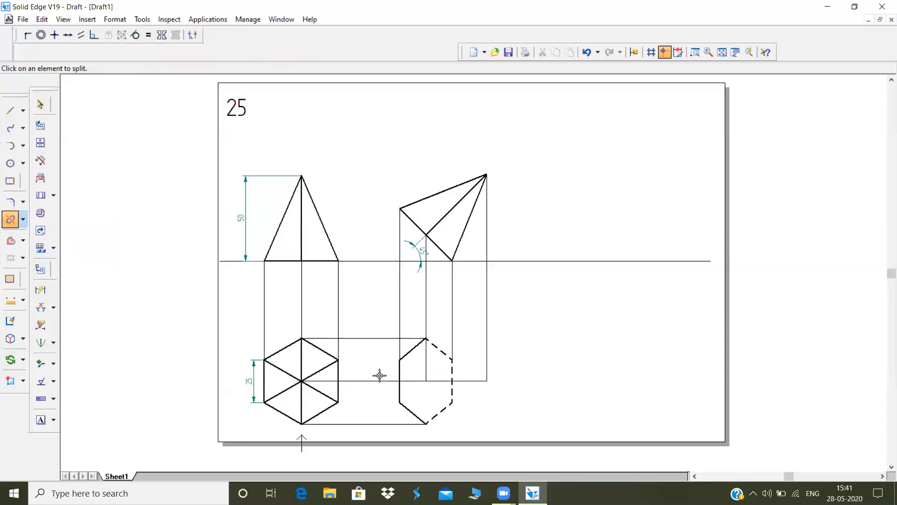
left_click(379, 380)
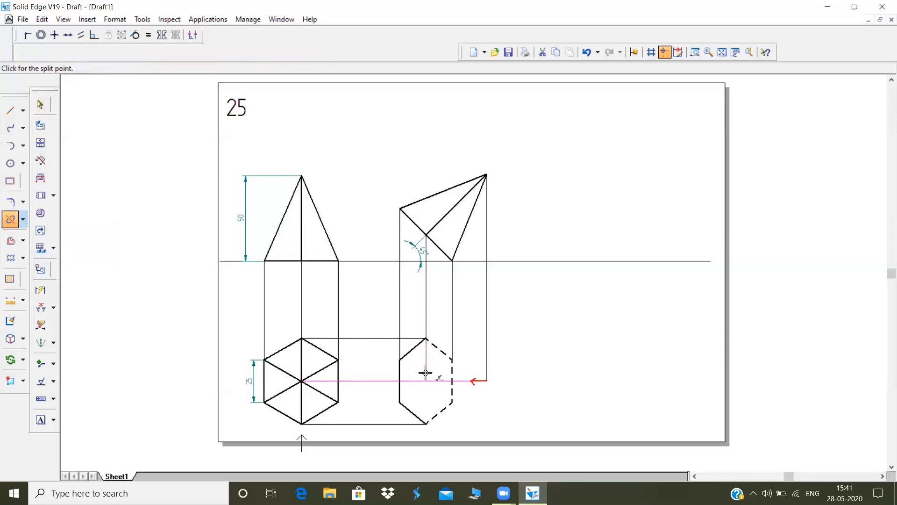
left_click(426, 381)
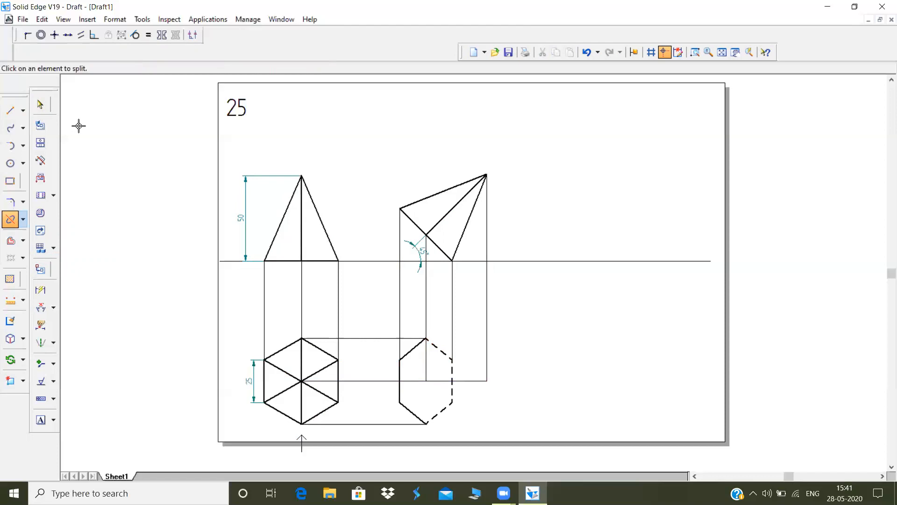
Change the centre projector's segment between the split point and the projected apex to a dash-dot centre line
left_click(41, 104)
left_click(439, 381)
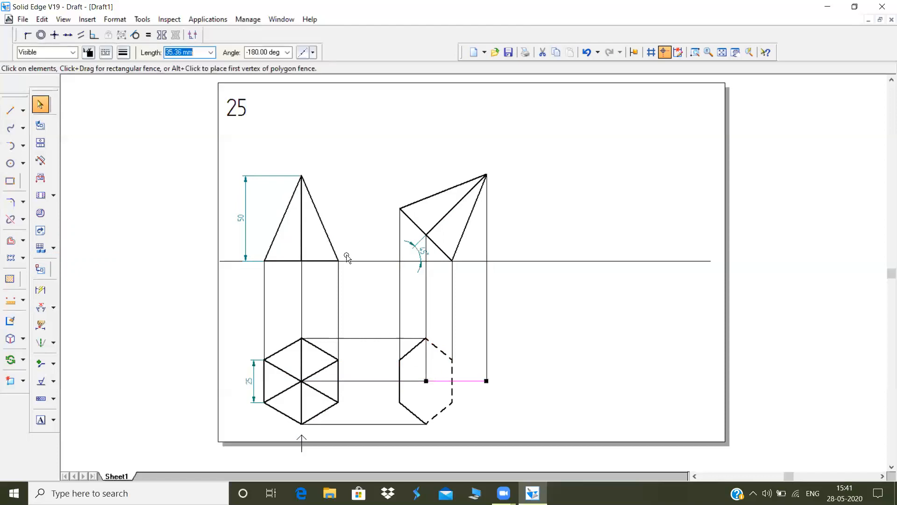
left_click(106, 53)
left_click(132, 126)
left_click(289, 142)
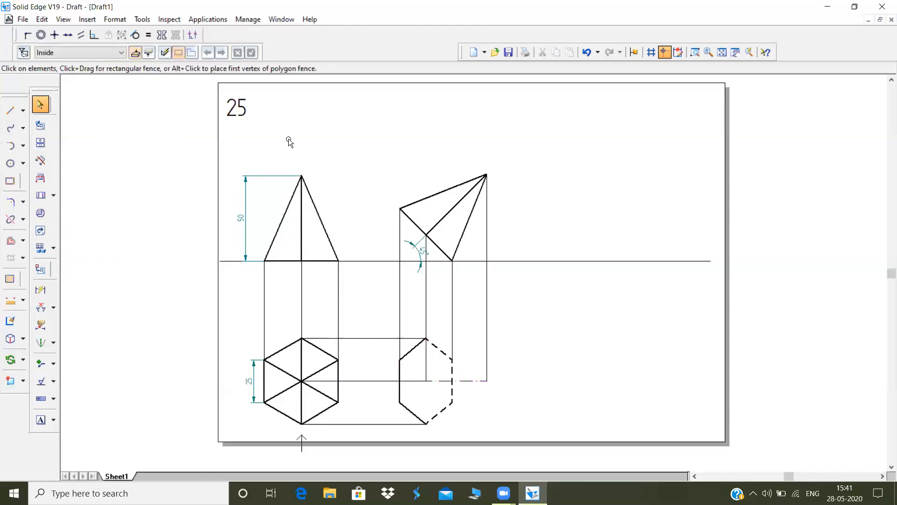
left_click(470, 386)
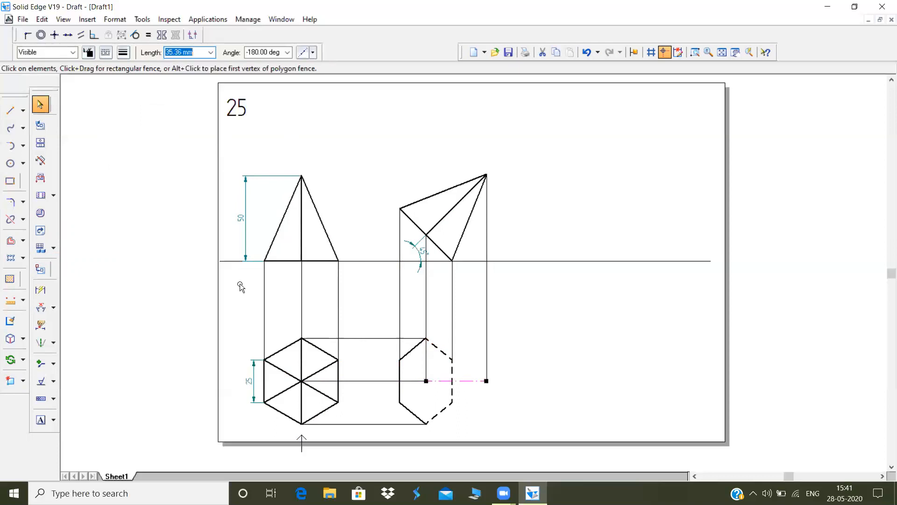
Draw two slant edges joining both ends of the projected hexagon's left vertical edge to the projected apex
left_click(11, 110)
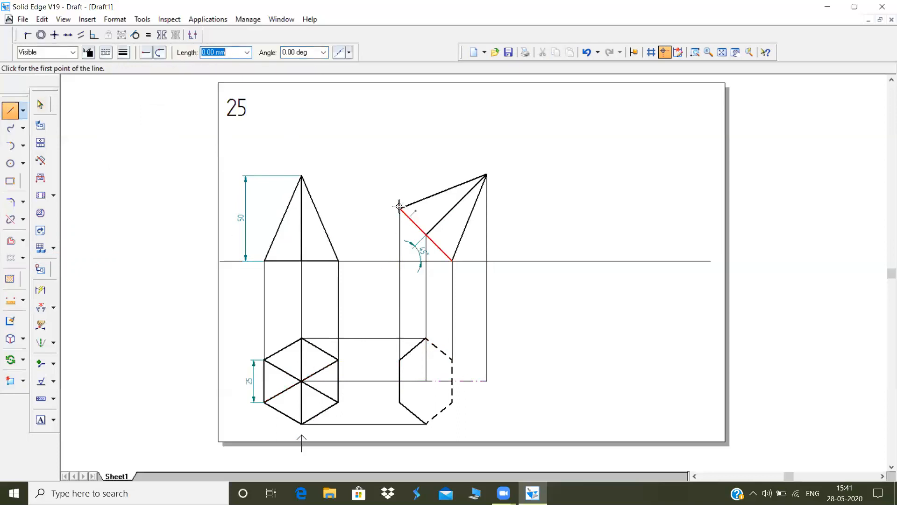
left_click(399, 360)
left_click(487, 380)
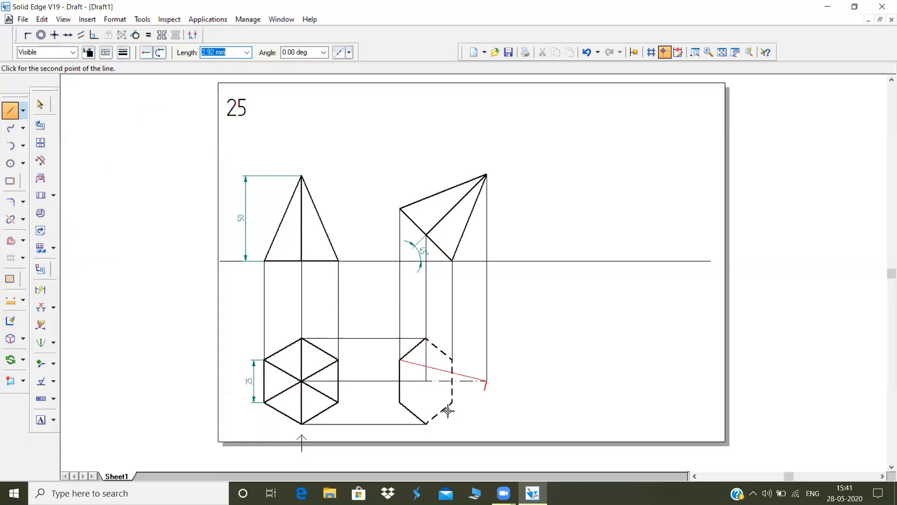
left_click(401, 401)
right_click(400, 401)
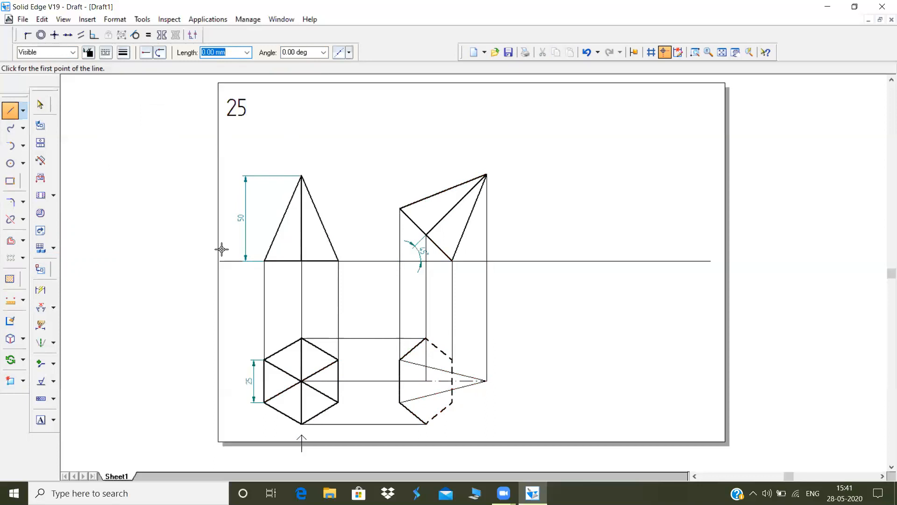
Draw the two outer slant edges from the projected hexagon's top and bottom corners to the projected apex
left_click(423, 337)
left_click(486, 381)
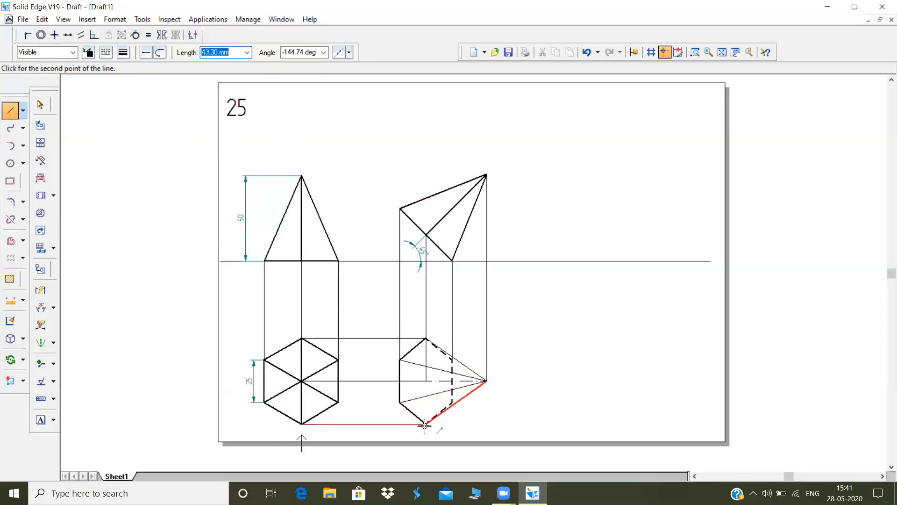
left_click(425, 425)
right_click(430, 388)
Draw slant edges from both ends of the projected hexagon's dashed right vertical edge to the projected apex
left_click(451, 360)
left_click(485, 379)
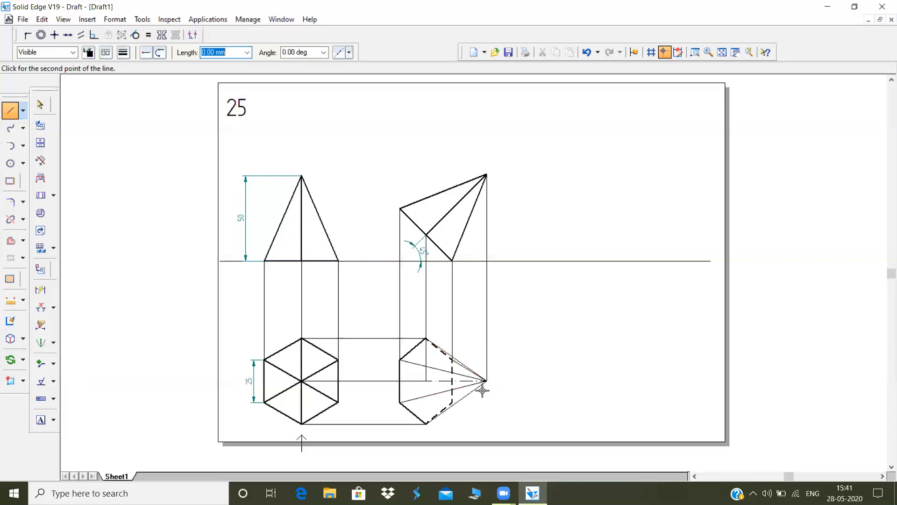
right_click(461, 397)
left_click(452, 402)
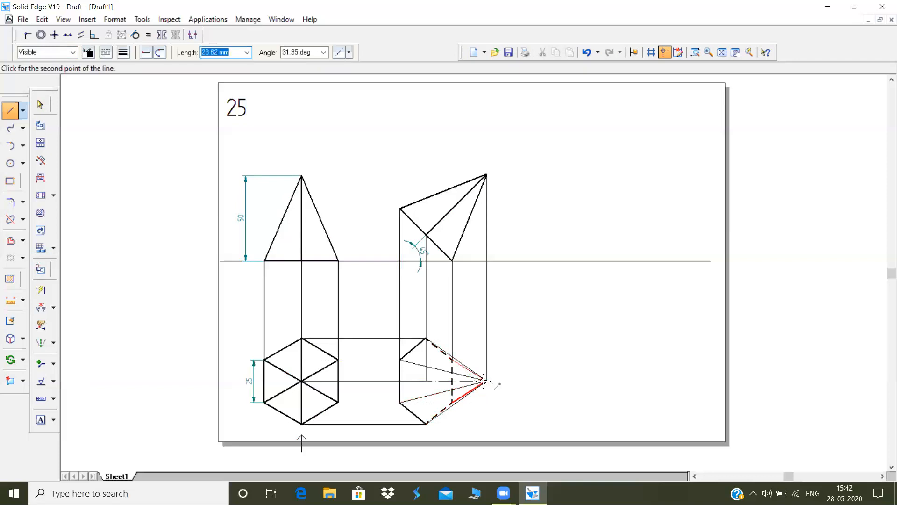
left_click(485, 381)
right_click(484, 382)
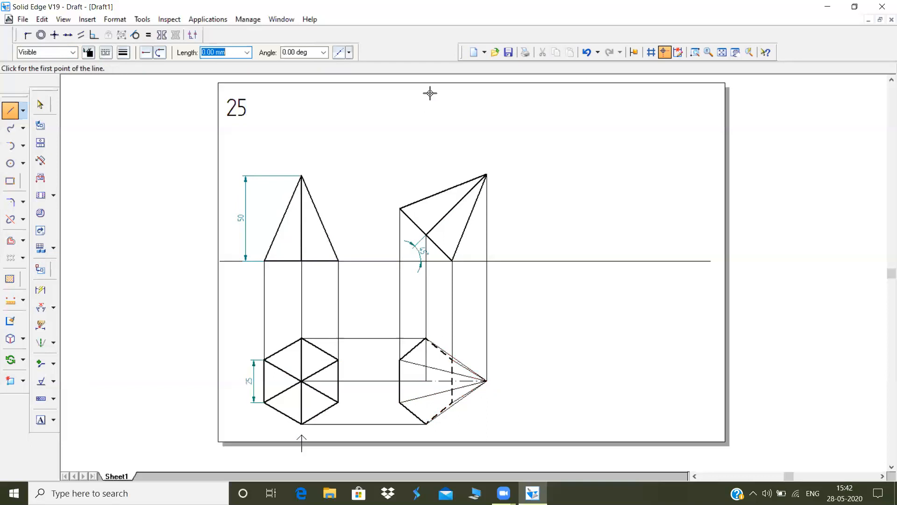
Thicken the two outer slant edges running from the projected hexagon's top and bottom corners to the apex
left_click(695, 52)
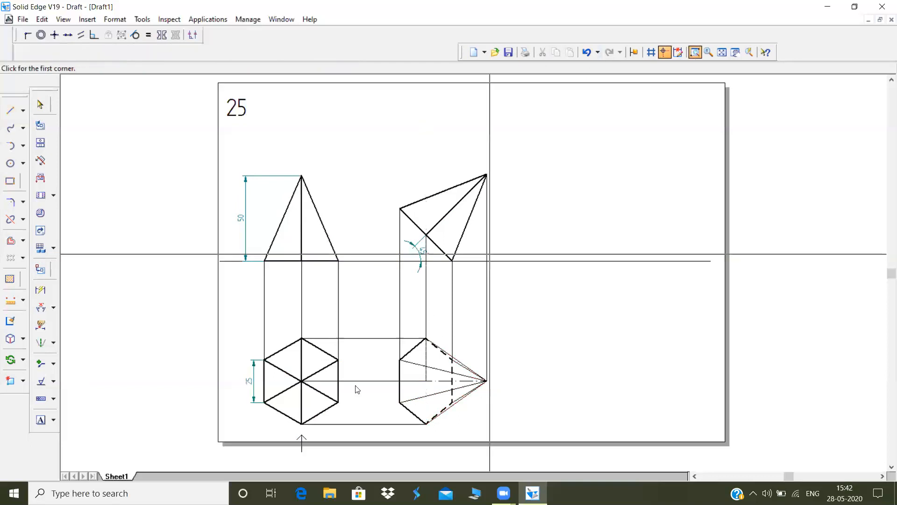
left_click(377, 333)
left_click(514, 434)
key("Escape")
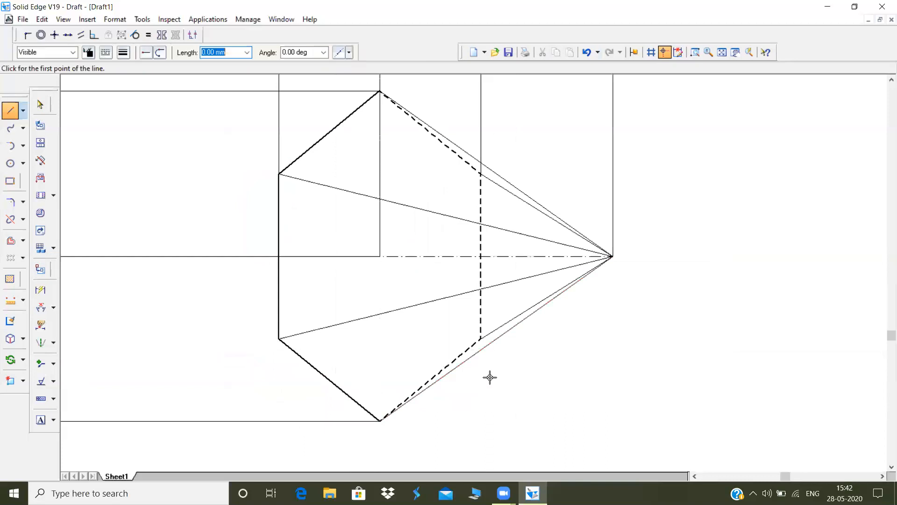
left_click(39, 106)
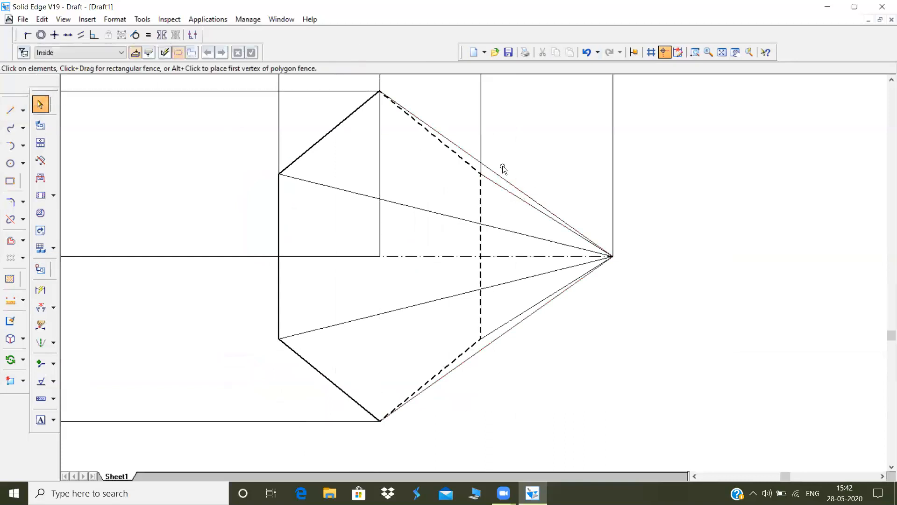
left_click(523, 189)
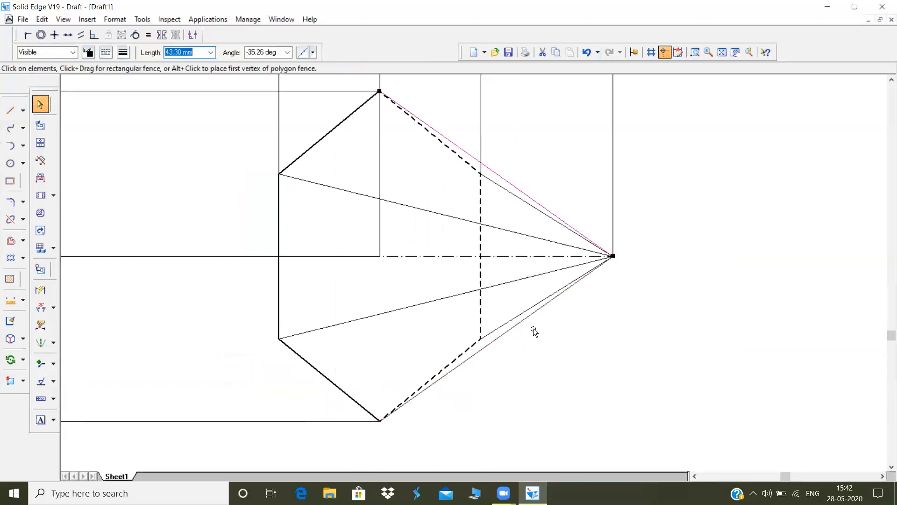
left_click(532, 315, "shift")
left_click(122, 52)
left_click(150, 90)
Make the two inner slant edges from the dashed right vertical edge to the apex dashed, with 0.50 mm width
left_click(494, 182)
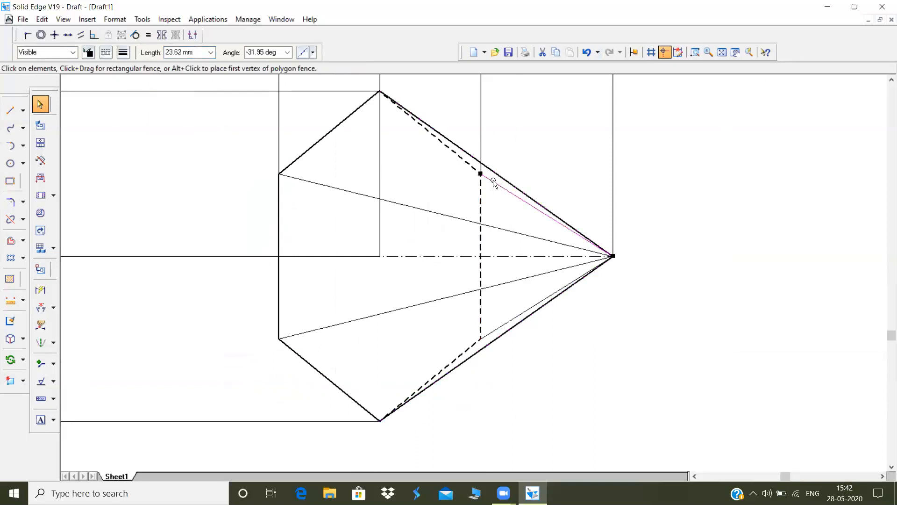
left_click(511, 320, "shift")
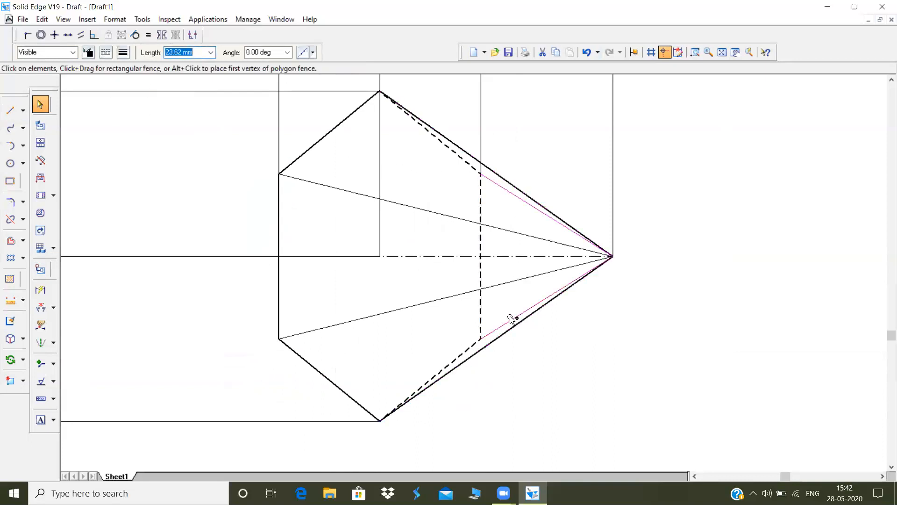
left_click(108, 53)
left_click(133, 76)
left_click(124, 53)
left_click(135, 96)
Set the two slant edges from the projected hexagon's left corners to the apex to 0.50 mm width
left_click(405, 205)
left_click(401, 307, "ctrl")
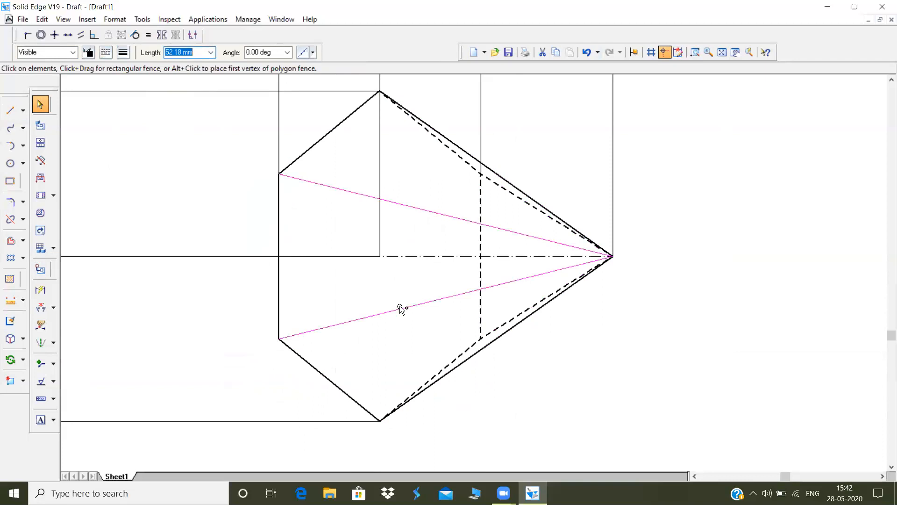
left_click(120, 56)
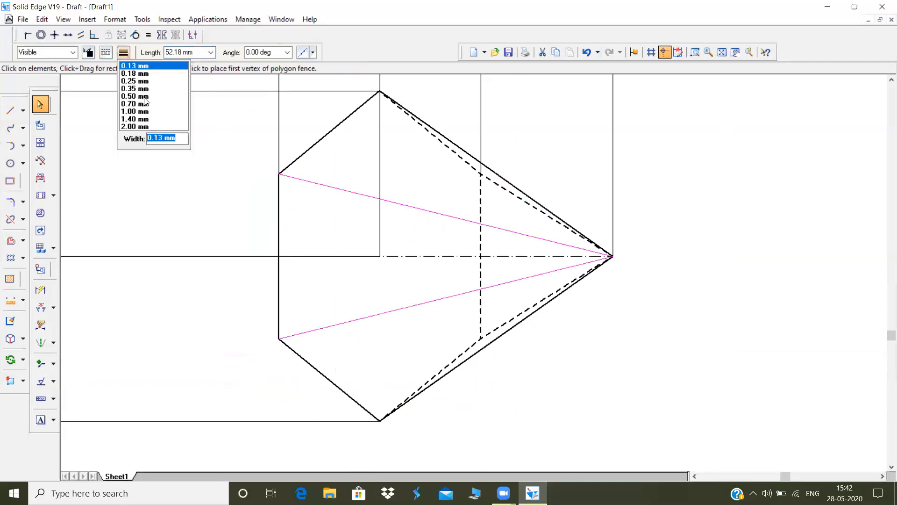
left_click(144, 98)
left_click(222, 100)
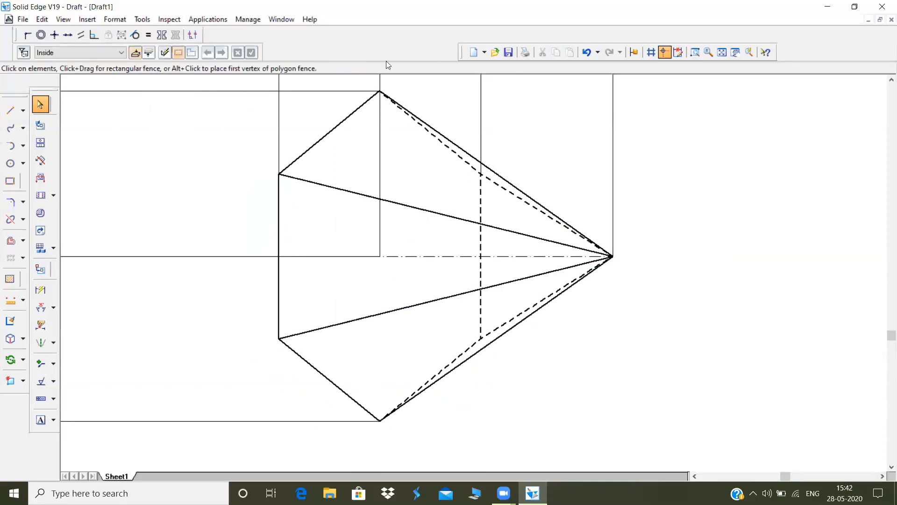
left_click(722, 52)
Dimension the horizontal axis length of the projected pyramid, placing the dimension below the tilted pyramid's top view
left_click_drag(475, 406, 526, 442)
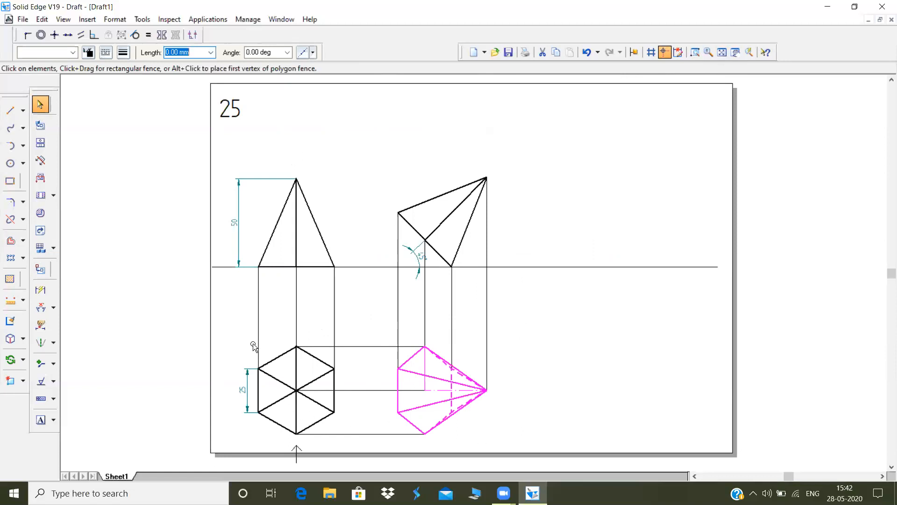
left_click(10, 110)
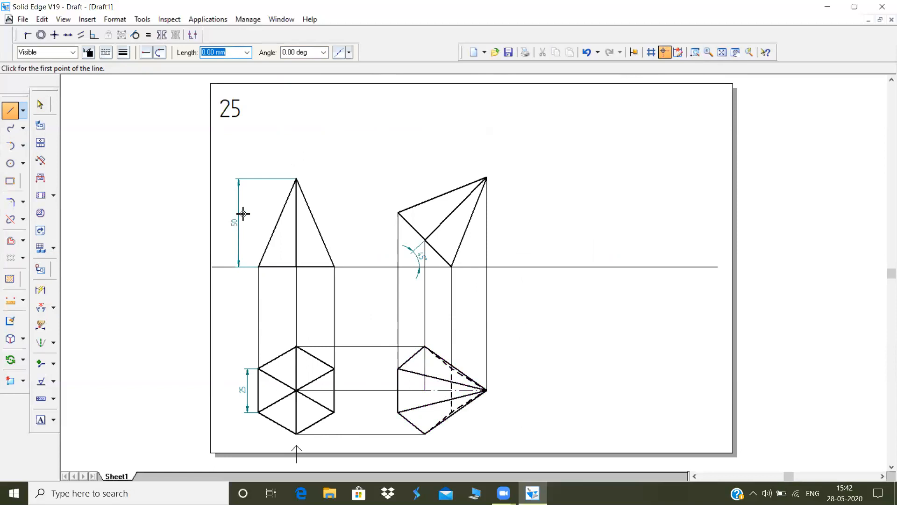
left_click(42, 309)
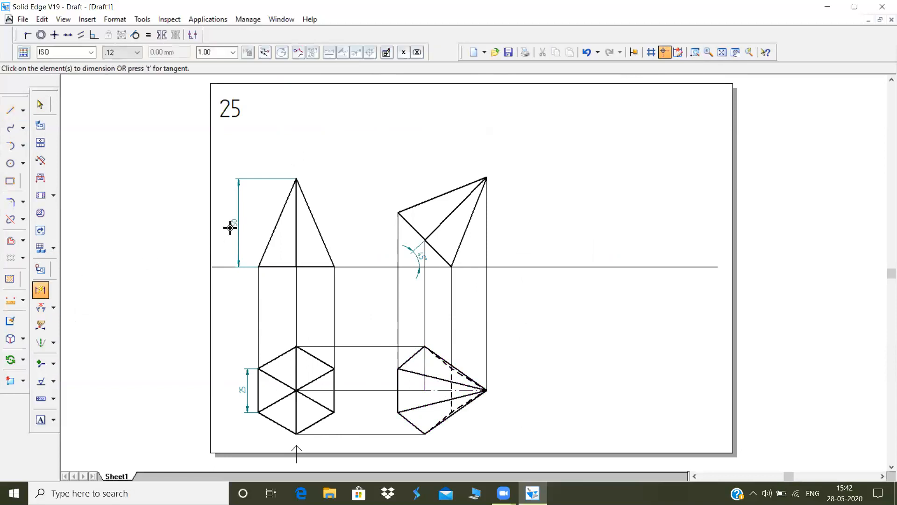
left_click(430, 388)
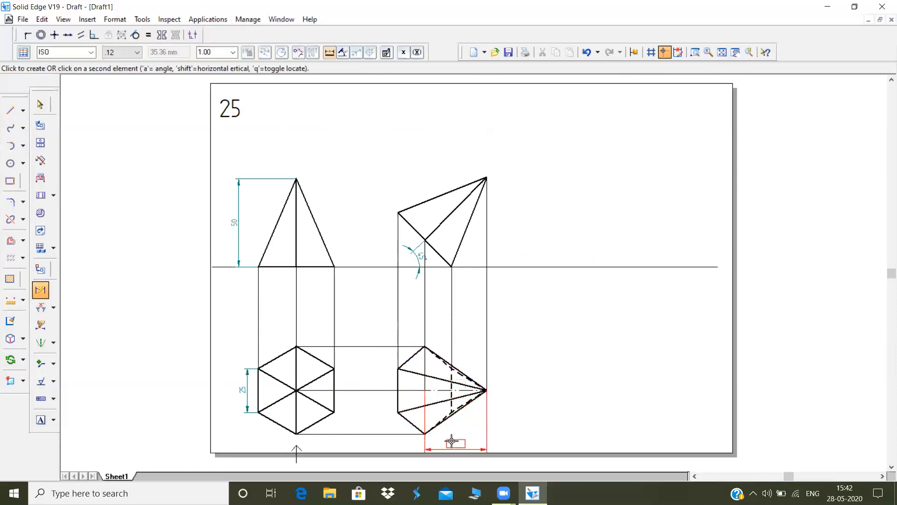
left_click(454, 442)
left_click(11, 110)
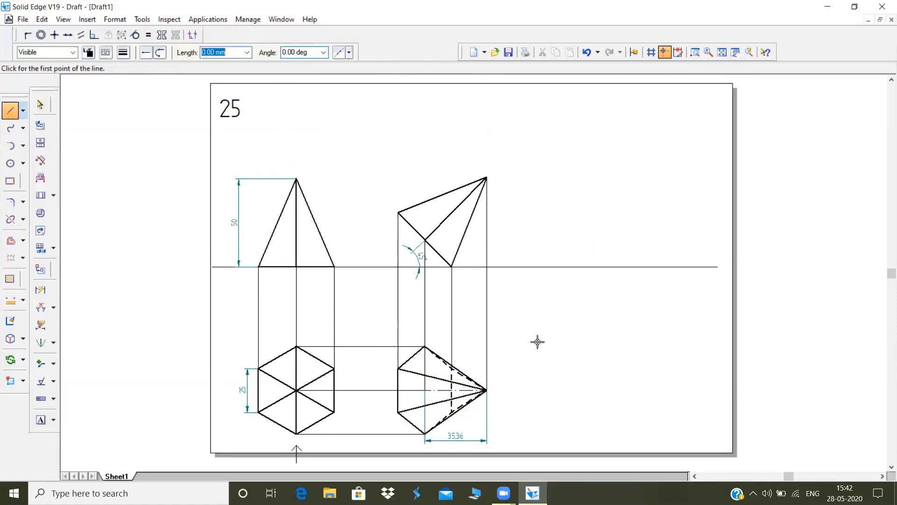
left_click(701, 291)
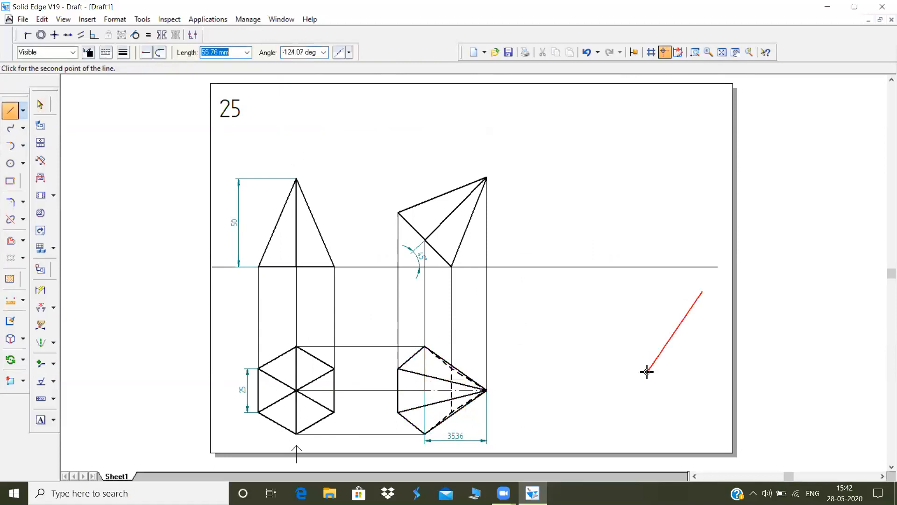
right_click(557, 304)
left_click(549, 308)
right_click(634, 353)
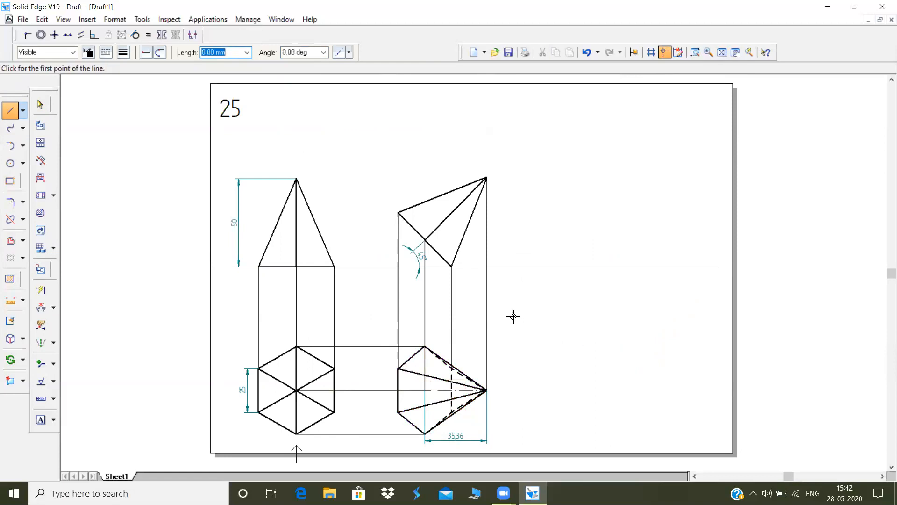
left_click(698, 289)
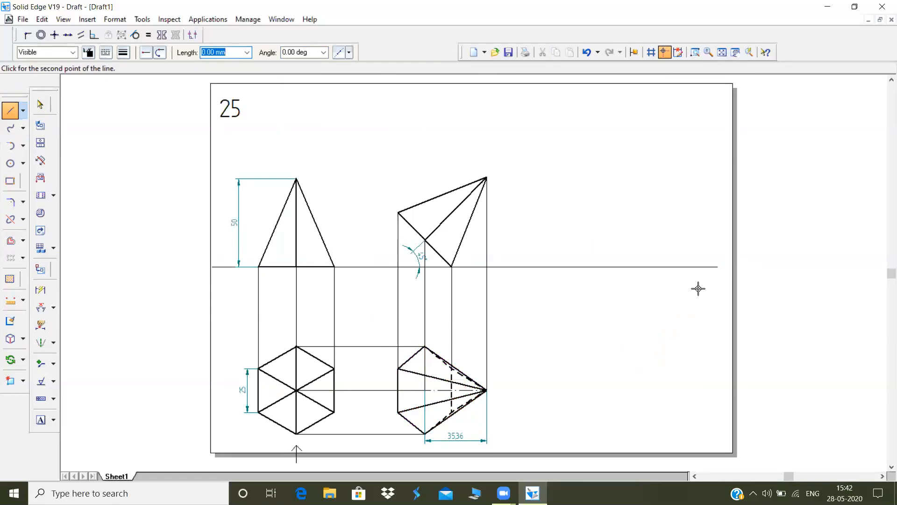
right_click(572, 408)
left_click(509, 309)
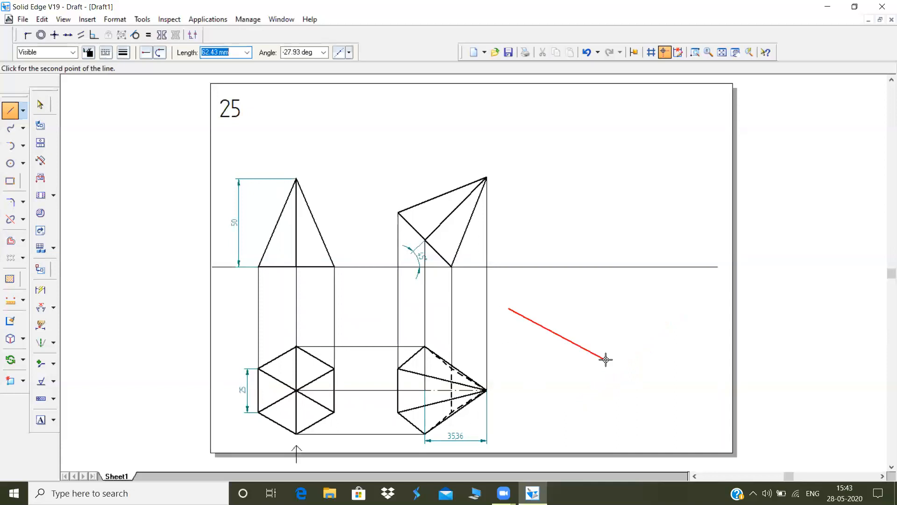
right_click(587, 387)
Draw a 50 mm line at -30 degrees in the empty area beside the tilted pyramid's top view
left_click(565, 339)
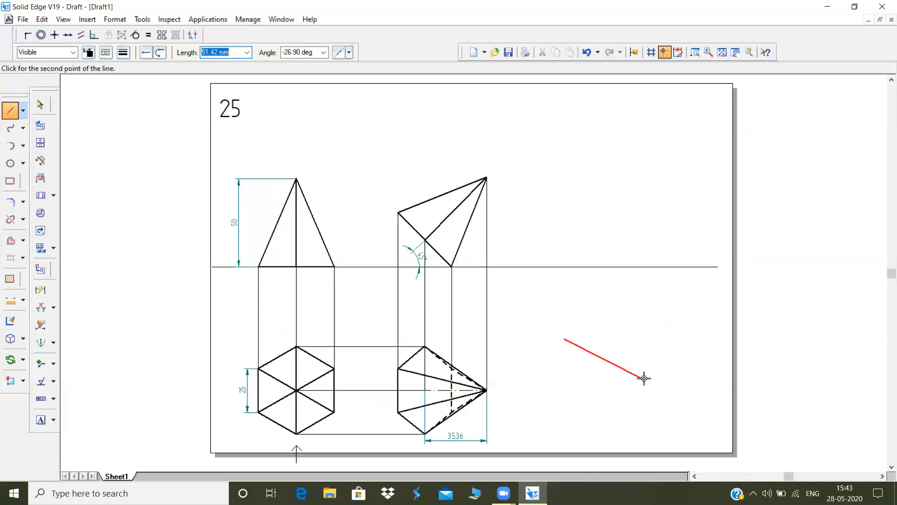
type("50")
key("Tab")
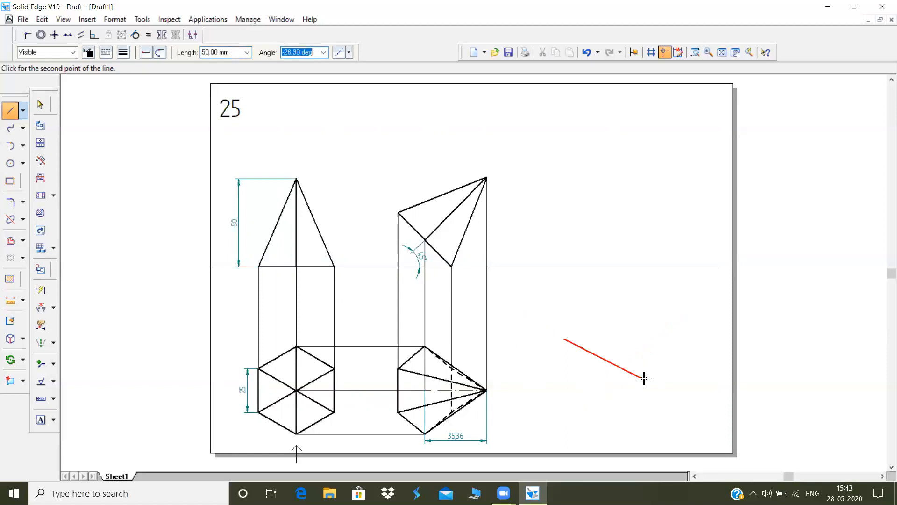
type("-30")
key("Return")
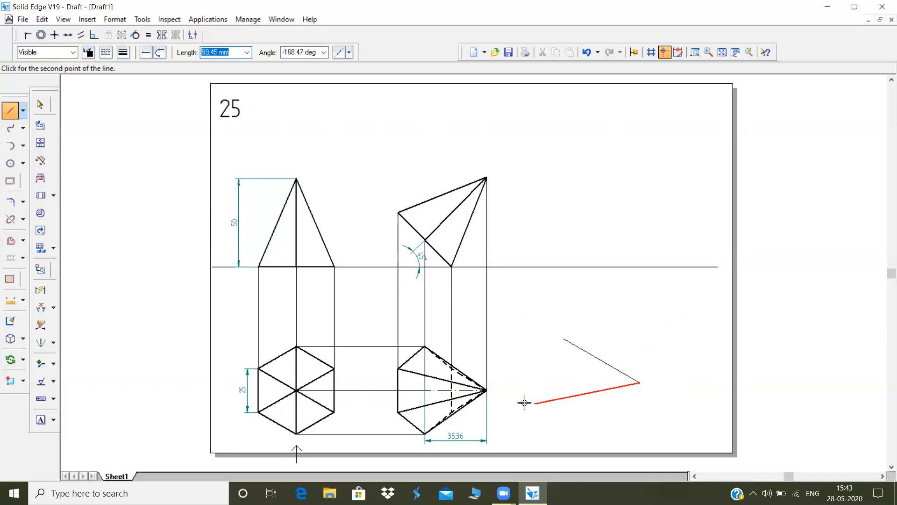
Draw a horizontal line about 65 mm long leftward from the inclined line's lower end and make it a chain line
left_click(524, 384)
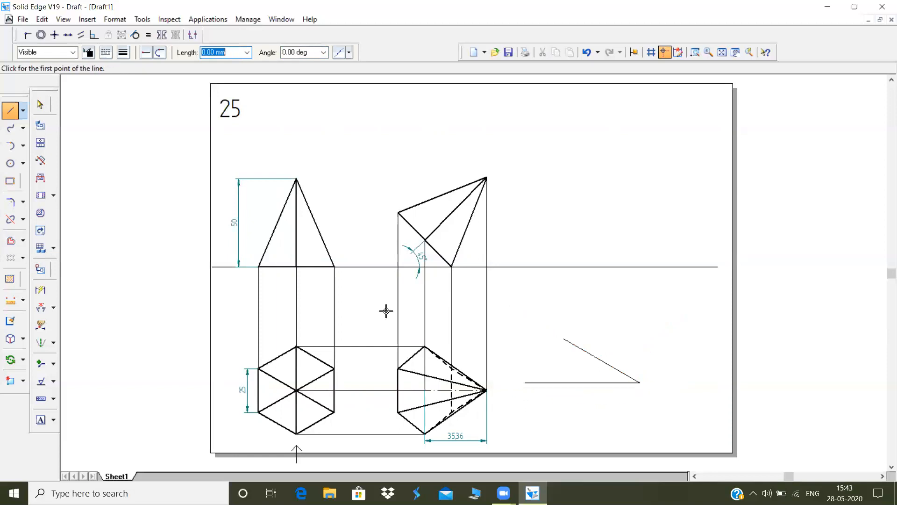
left_click(41, 104)
left_click(581, 382)
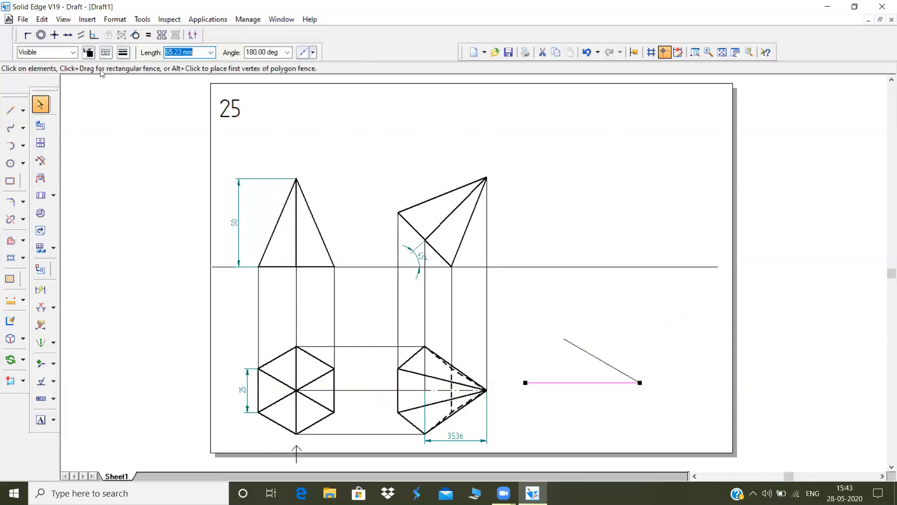
left_click(106, 52)
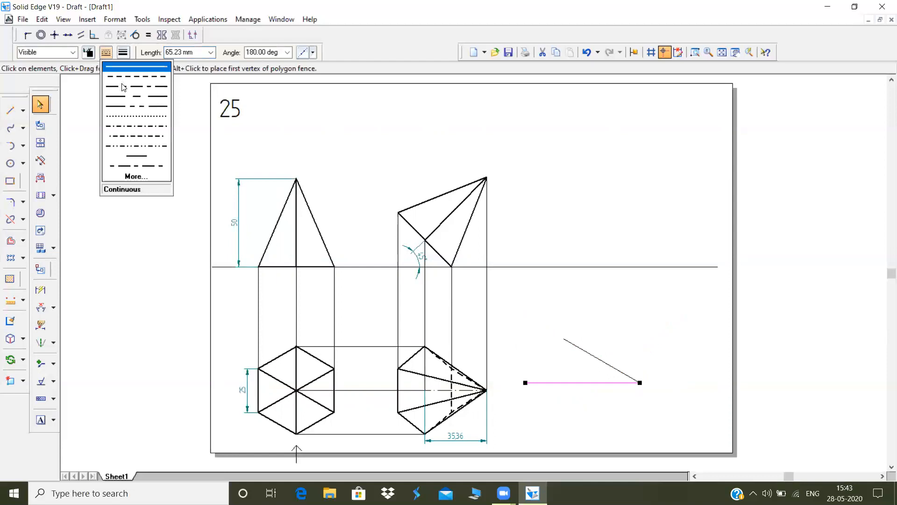
left_click(124, 87)
Draw a 35.36 mm line from the inclined line's upper end down to the horizontal chain line
left_click(10, 110)
left_click(563, 339)
type("35")
key("Tab")
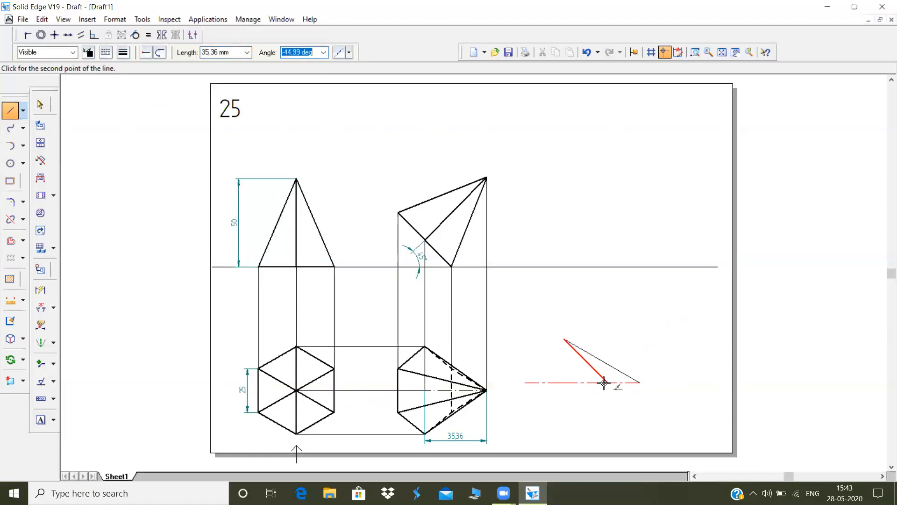
left_click(604, 382)
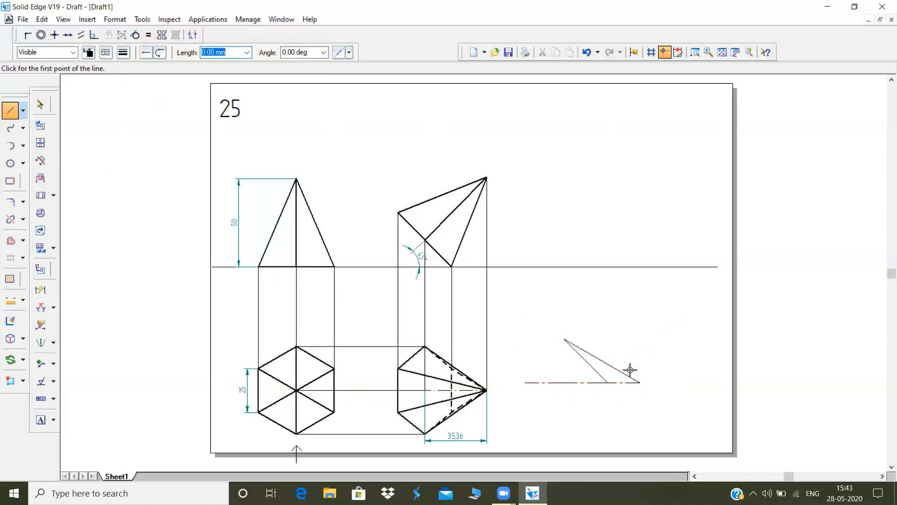
Change the 35.36 mm line to a dash-dot line type
left_click(40, 105)
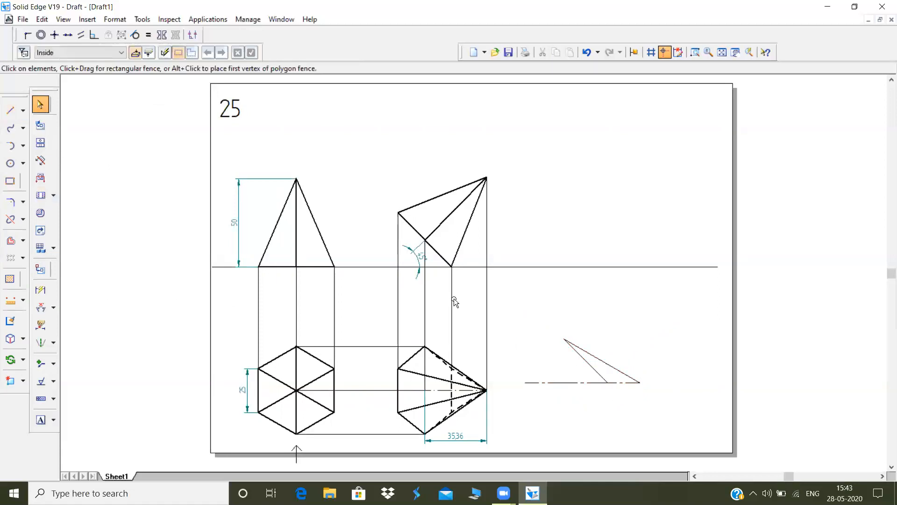
left_click(590, 364)
left_click(110, 55)
left_click(135, 123)
Copy the tilted pyramid's top view, placing its apex on the upper end of the inclined 50 mm line
left_click_drag(382, 310, 498, 456)
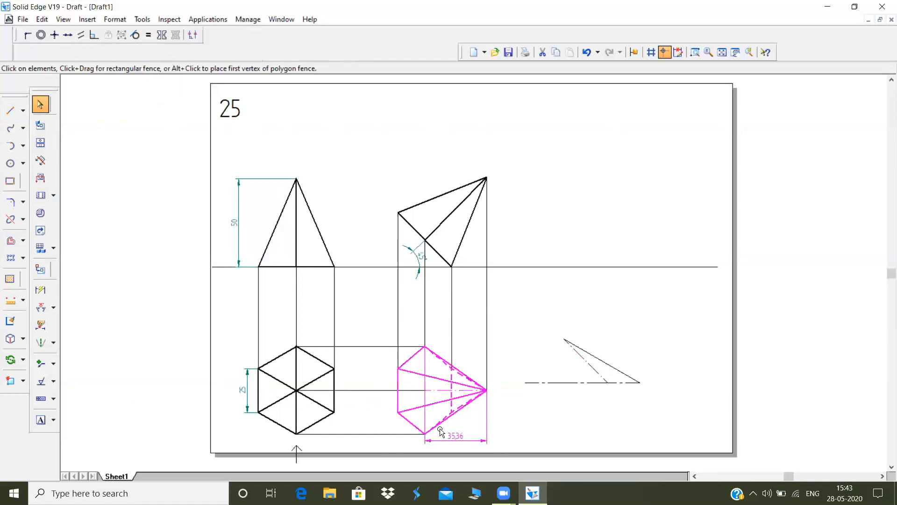
left_click(451, 444)
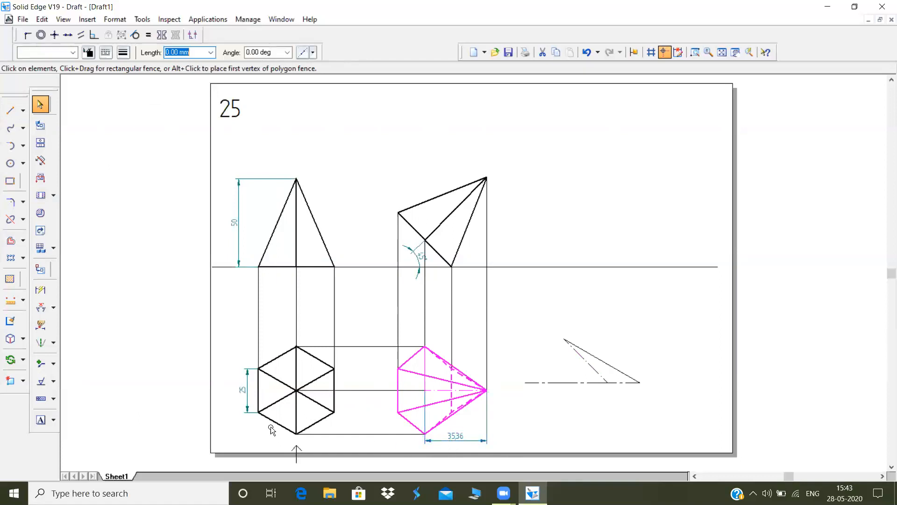
left_click(23, 359)
left_click(49, 356)
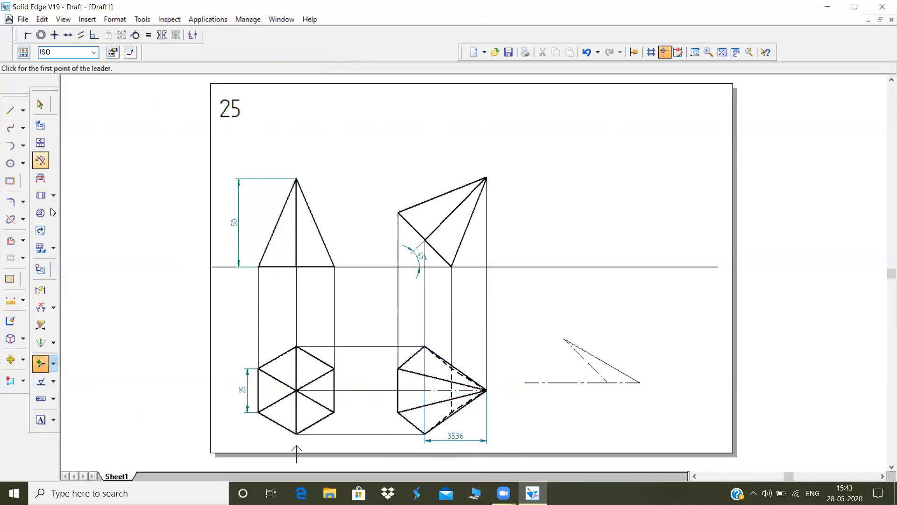
left_click(11, 359)
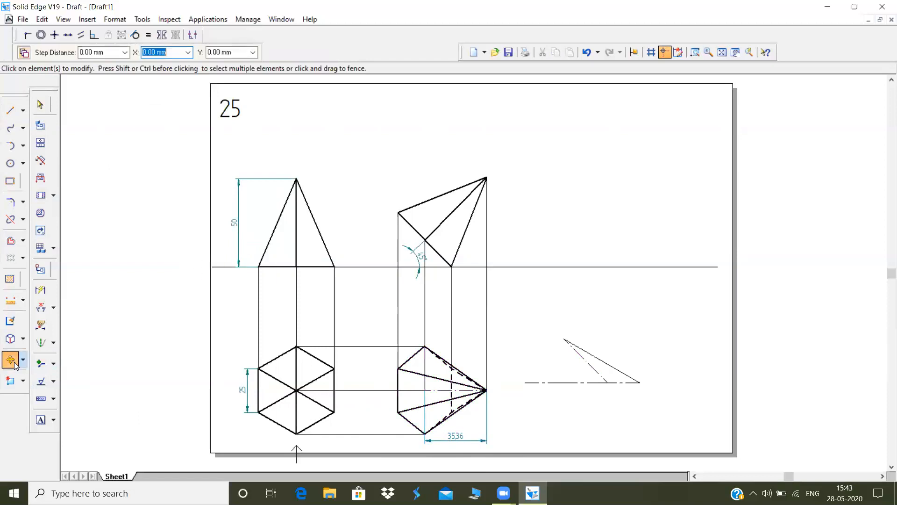
left_click_drag(349, 329, 525, 448)
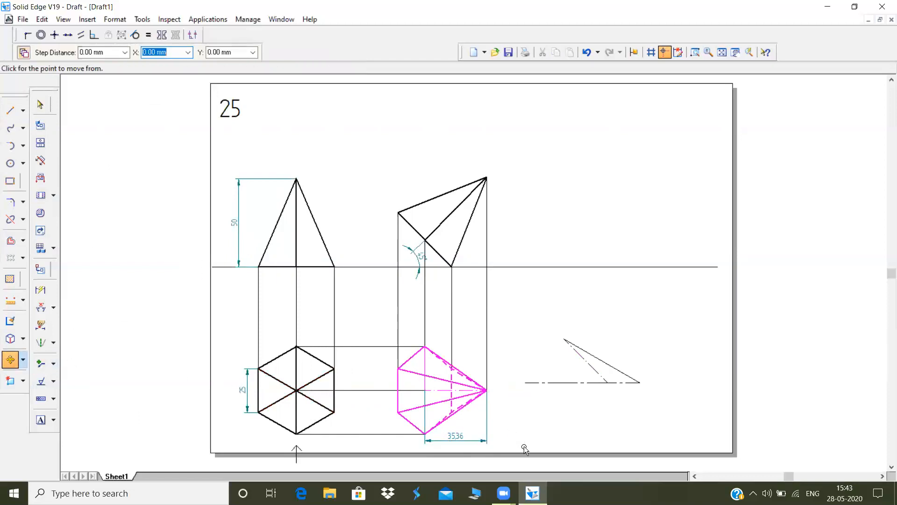
left_click(484, 389)
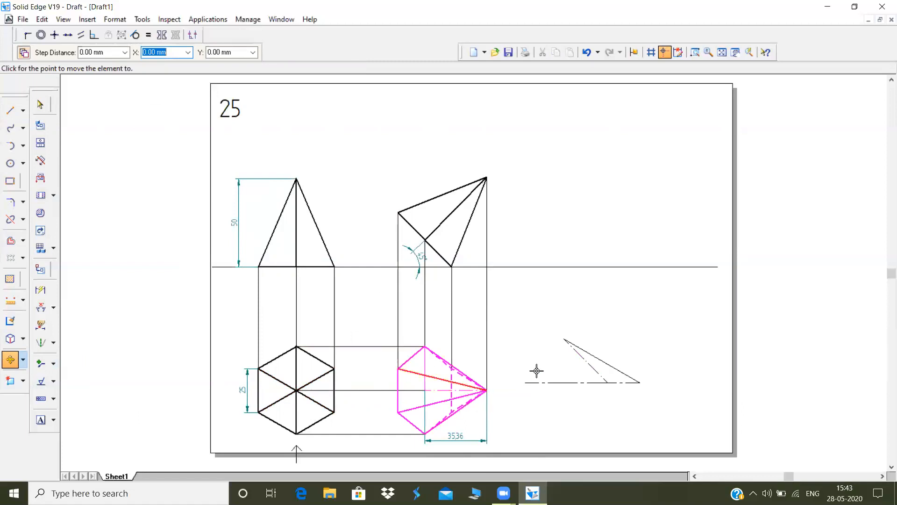
left_click(562, 337)
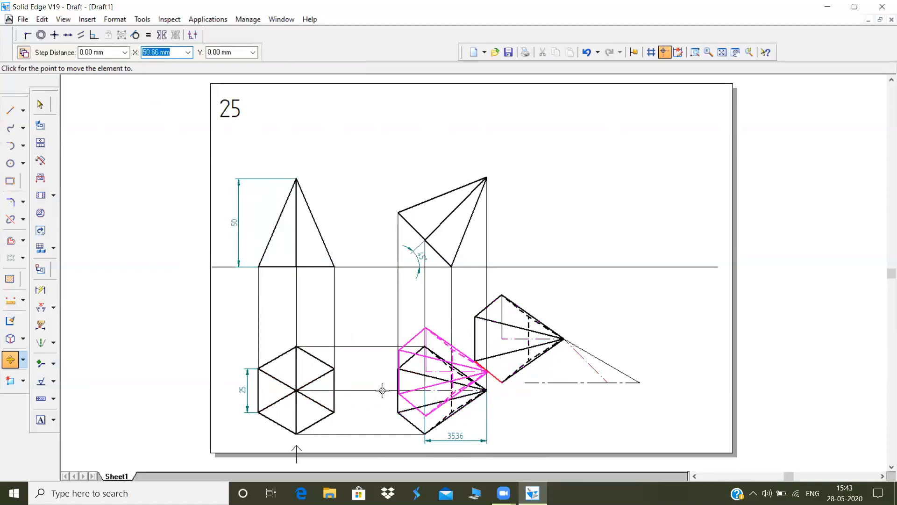
Rotate the copied top view about its apex until its axis lies along the 35.36 mm dash-dot line
left_click(23, 360)
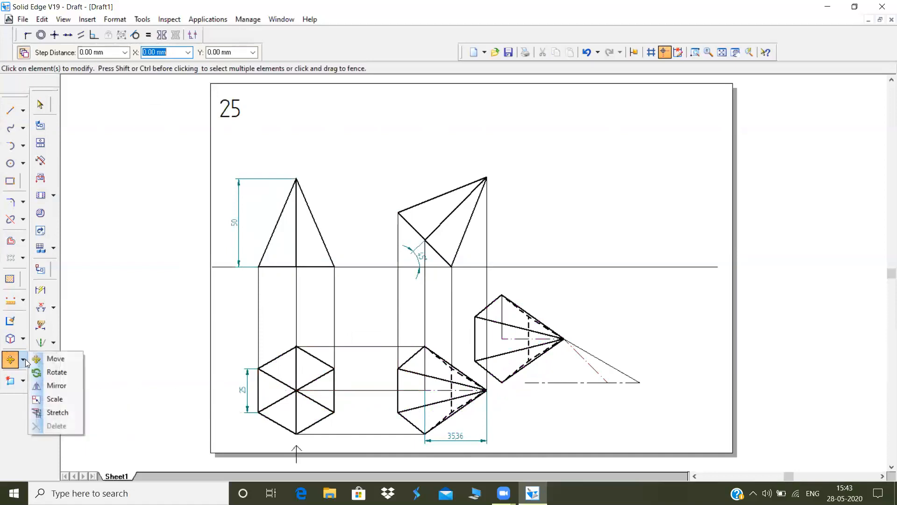
left_click(55, 373)
left_click_drag(468, 282, 566, 403)
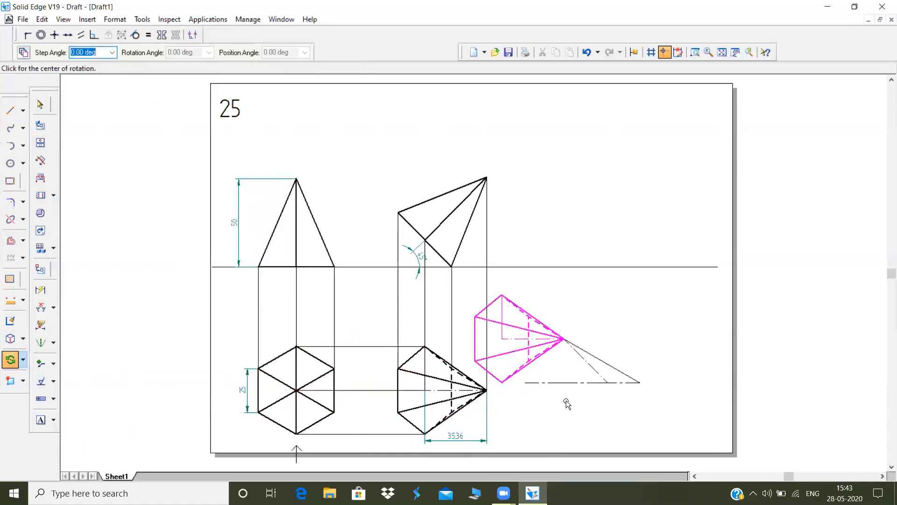
left_click(562, 338)
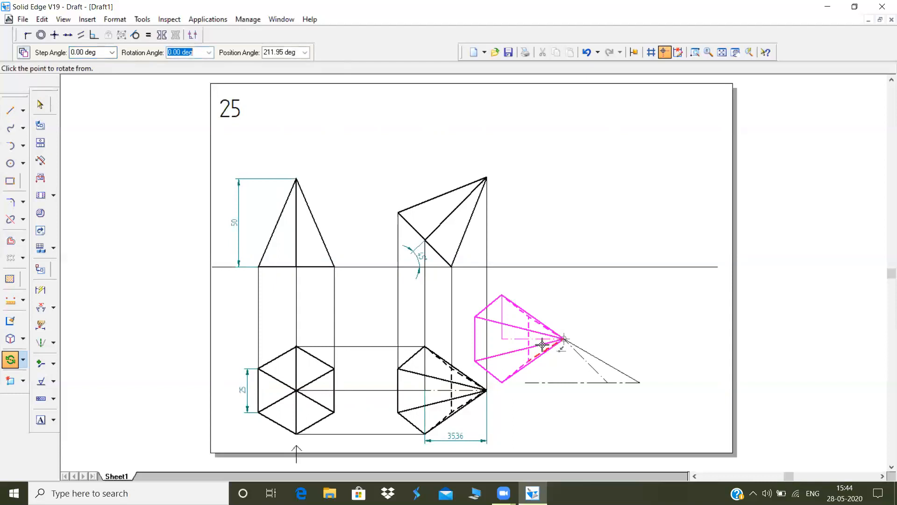
left_click(501, 339)
left_click(591, 364)
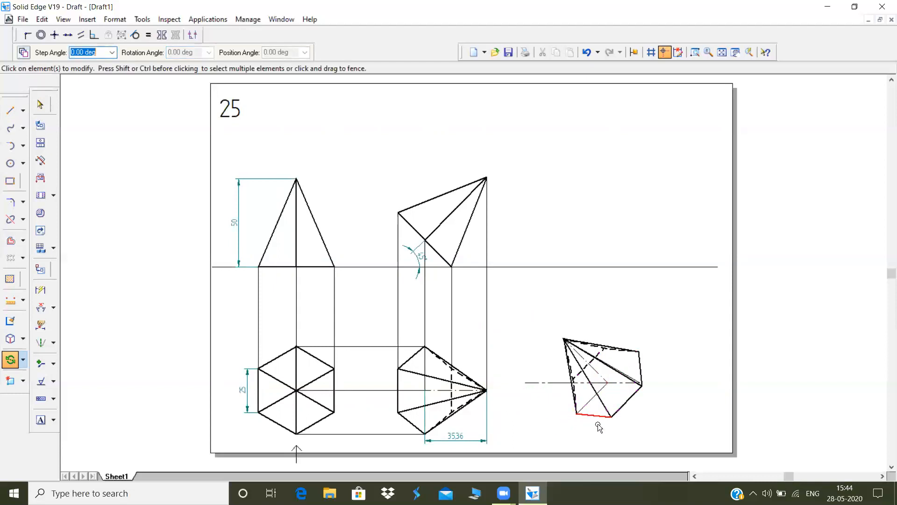
Draw a vertical projector from the rotated view's apex to the tilted front view's apex level, then a horizontal line to that apex
left_click(11, 111)
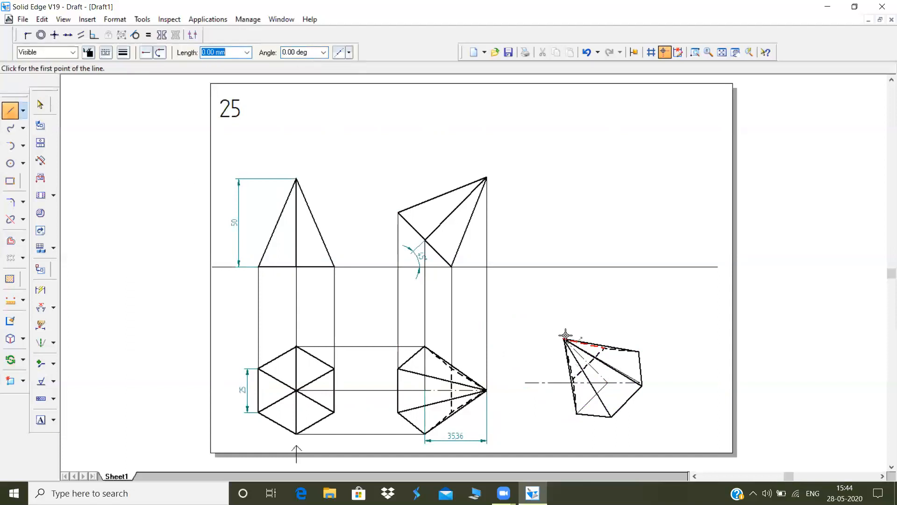
left_click(564, 338)
right_click(578, 332)
left_click(563, 335)
right_click(564, 332)
left_click(563, 337)
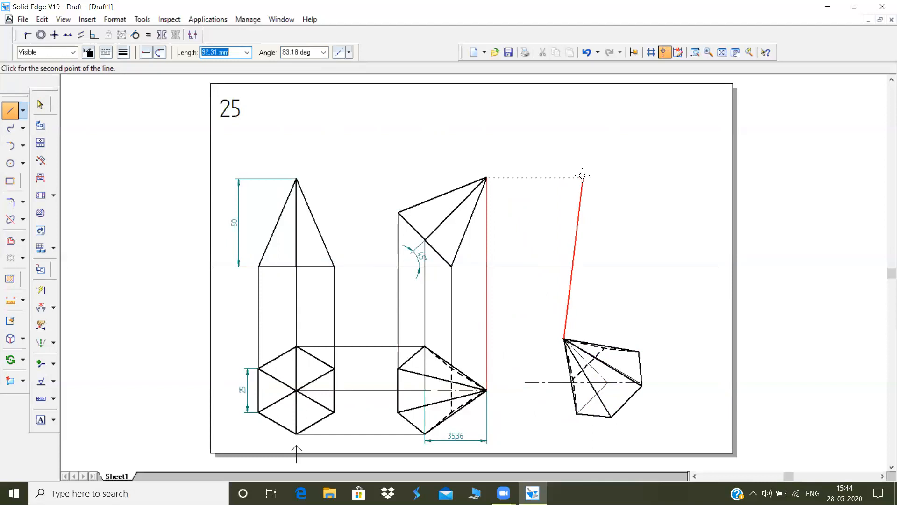
left_click(565, 176)
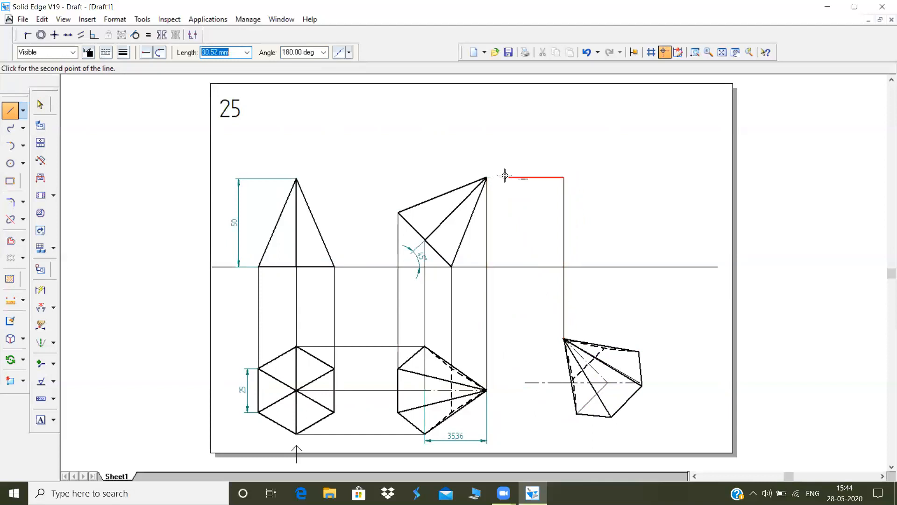
left_click(487, 177)
right_click(490, 170)
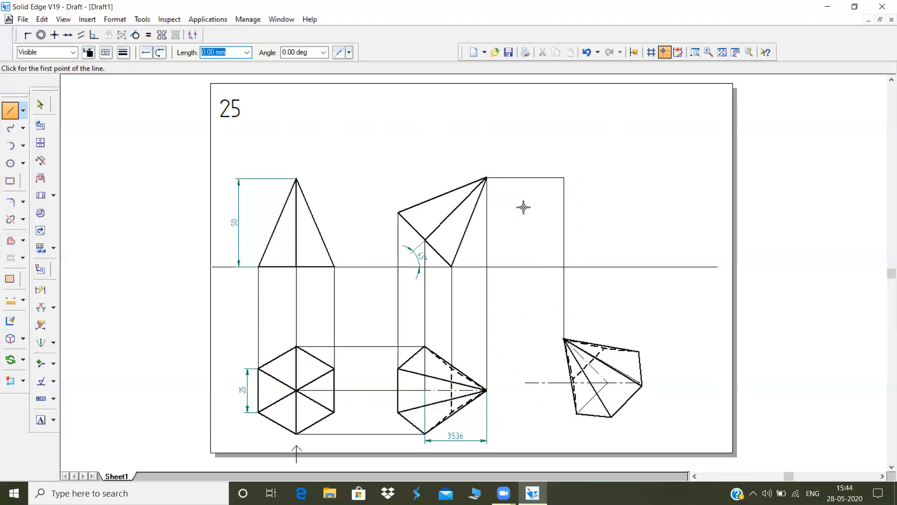
Draw a vertical projector from the rotated view's base centre up to the horizontal reference line
left_click(606, 382)
right_click(613, 309)
left_click(608, 383)
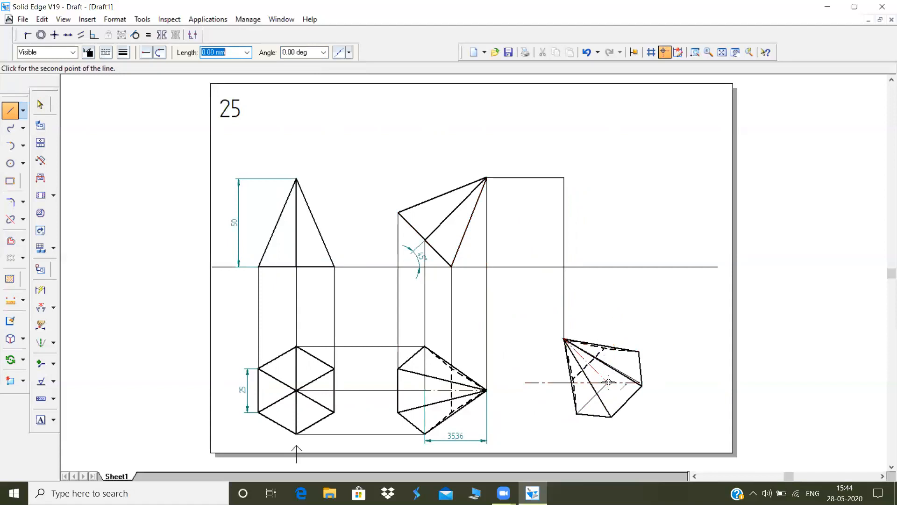
left_click(607, 267)
right_click(626, 298)
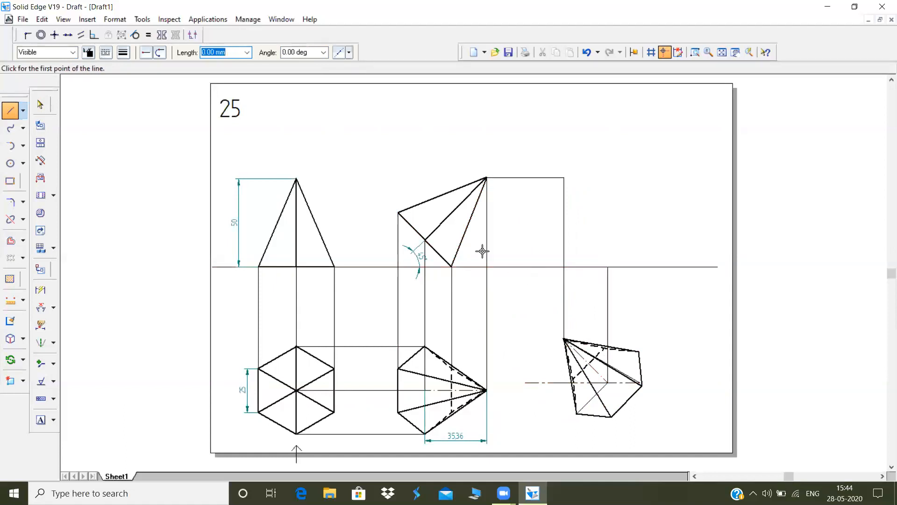
Draw a 90-degree projector from the rotated view's upper hidden base corner to the horizontal reference line
left_click(11, 111)
left_click(604, 347)
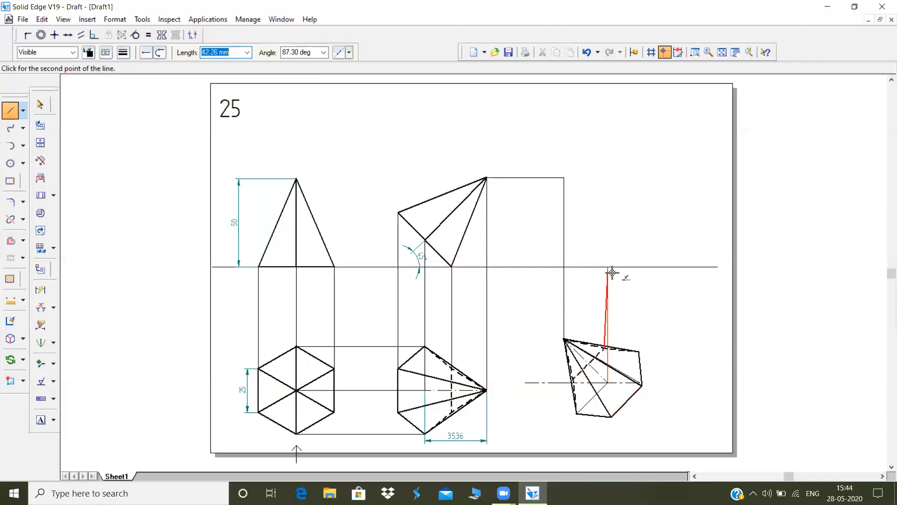
double_click(302, 58)
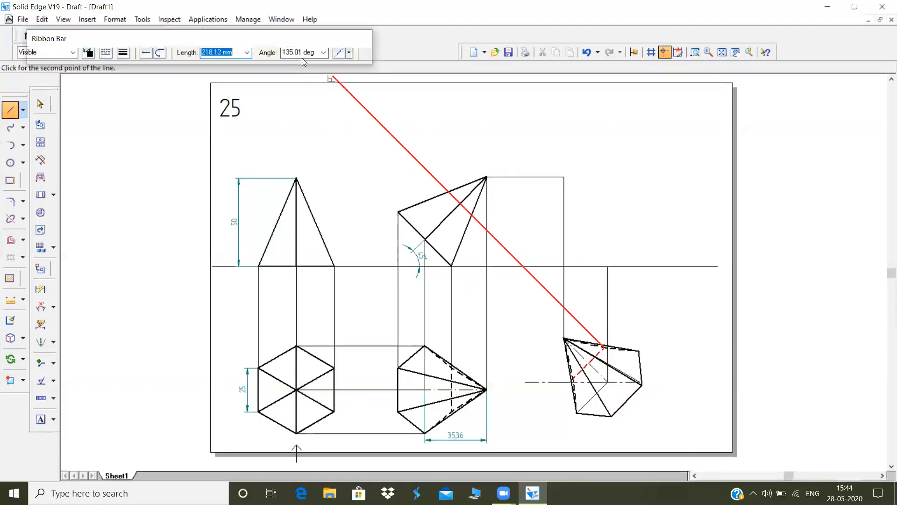
double_click(302, 57)
type("90")
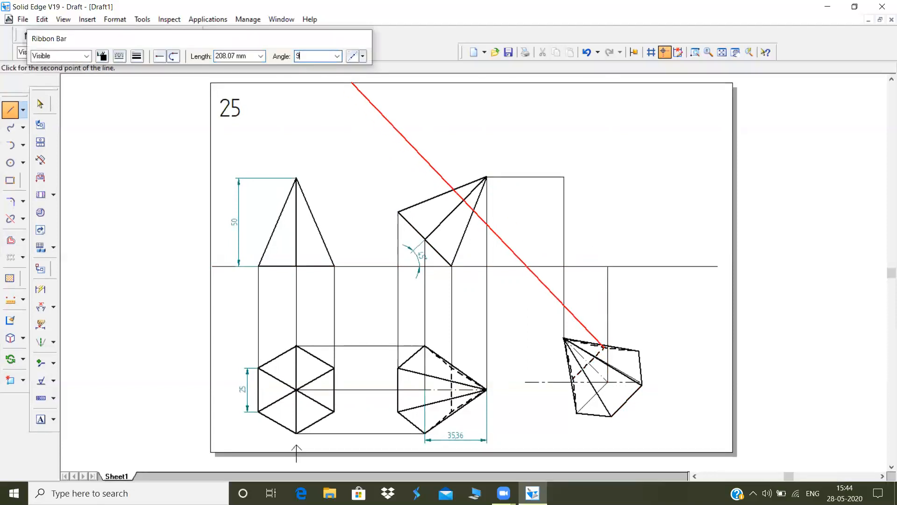
key("Return")
double_click(281, 47)
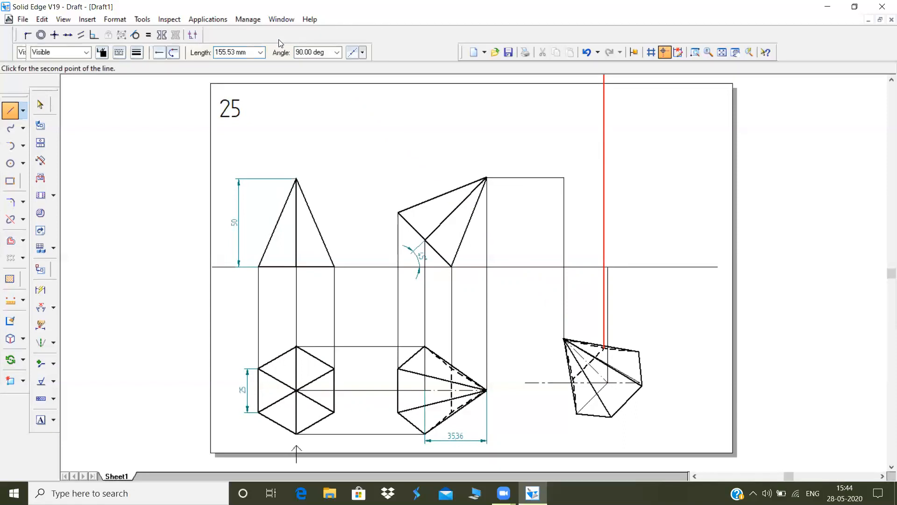
left_click(599, 268)
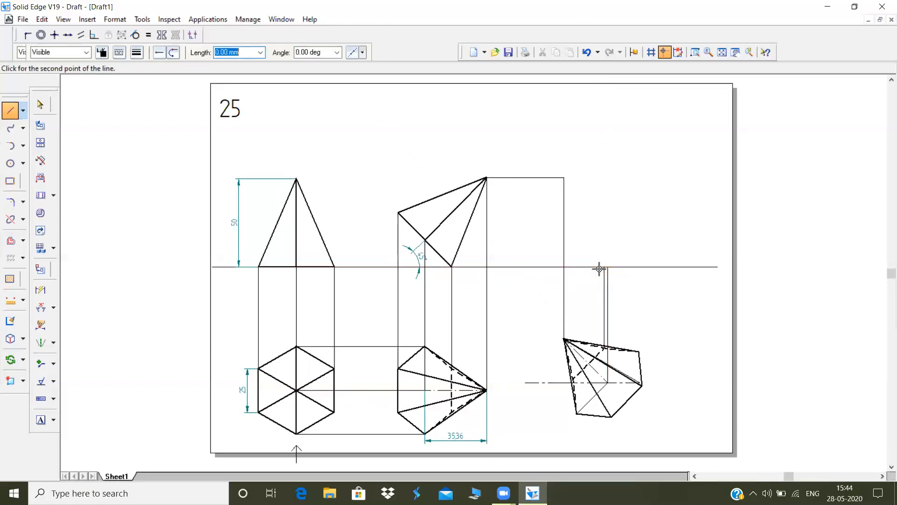
Draw a vertical projector from the rotated view's left hidden base corner up to the horizontal reference line
left_click(573, 378)
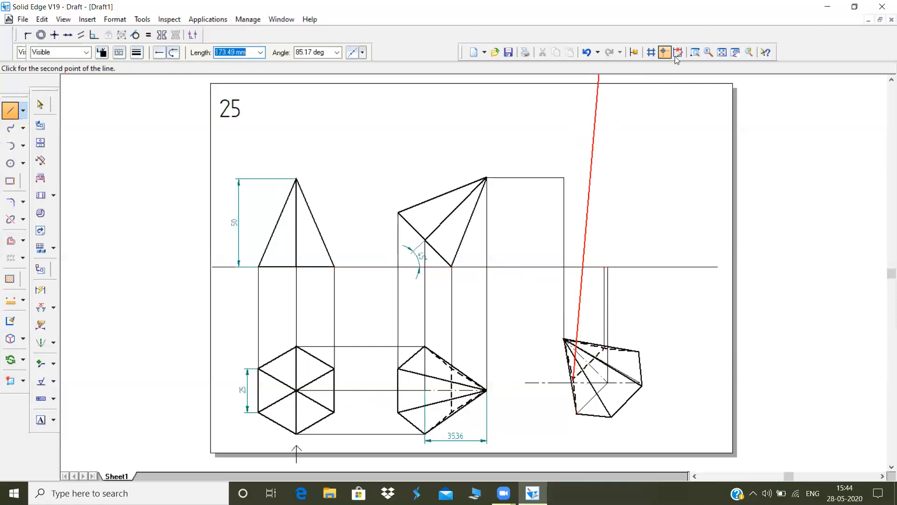
left_click(694, 52)
left_click(150, 134)
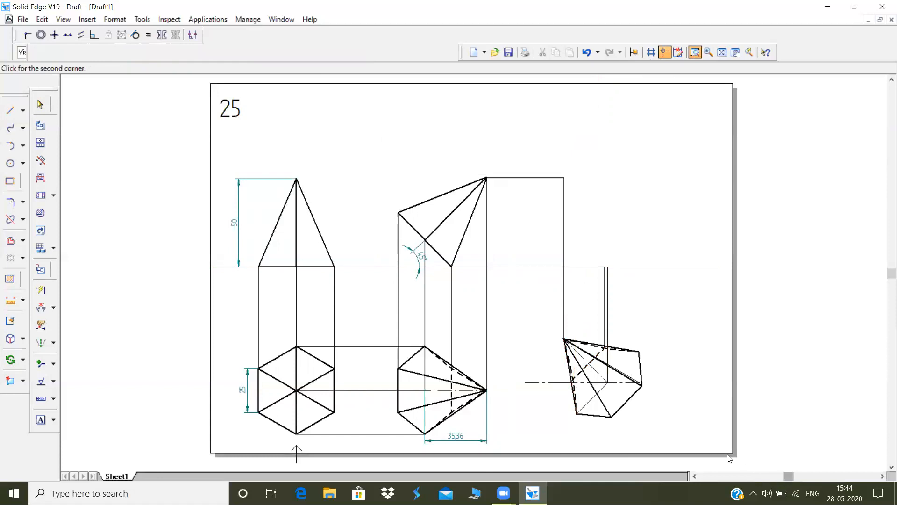
left_click(738, 457)
left_click(638, 241)
right_click(649, 327)
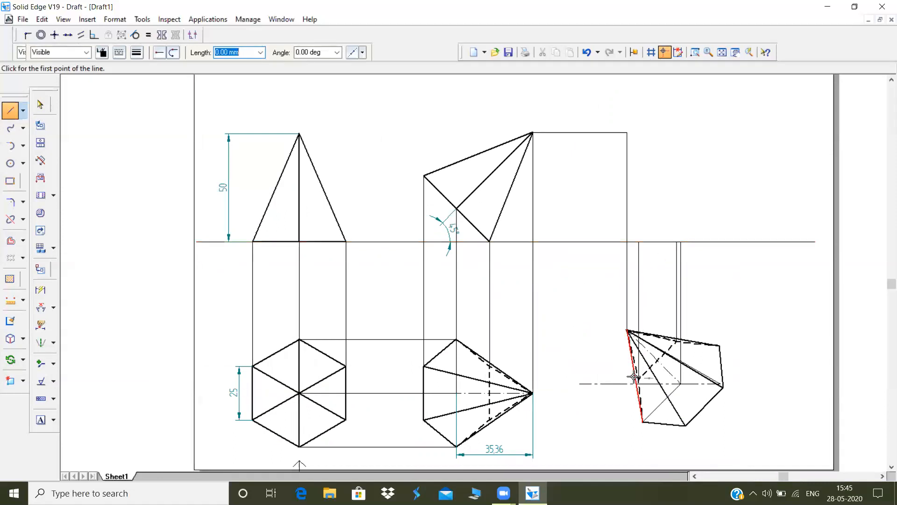
Project the rotated view's lower-left and upper-right base corners vertically to the tilted front view's base midpoint level, joining the lower-left projector horizontally to that midpoint
left_click(642, 421)
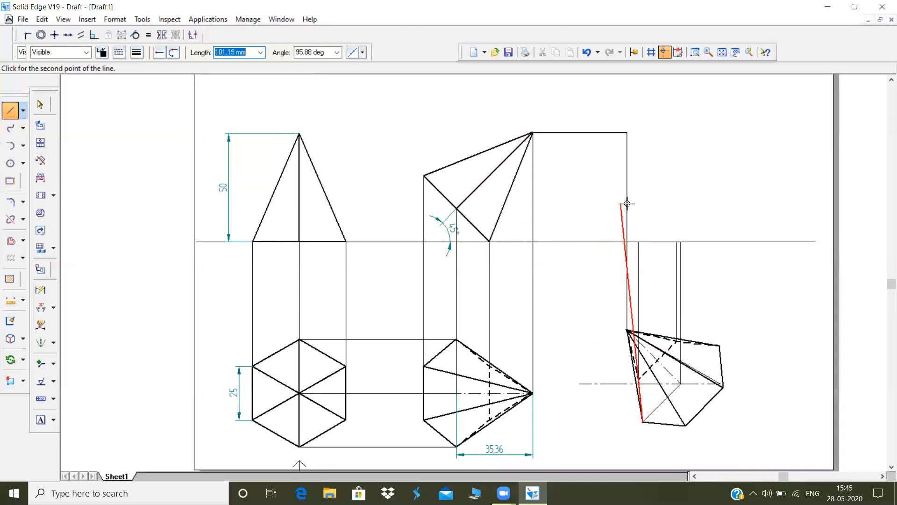
left_click(643, 208)
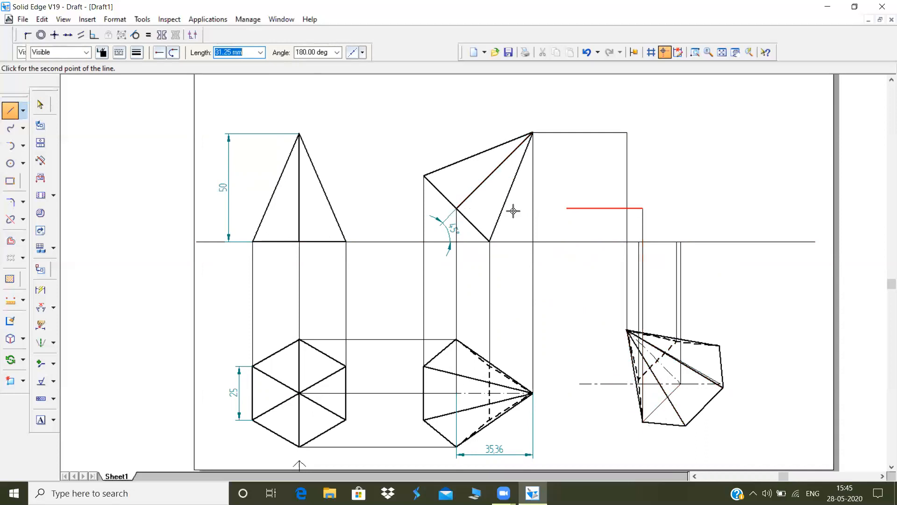
left_click(457, 208)
key("Escape")
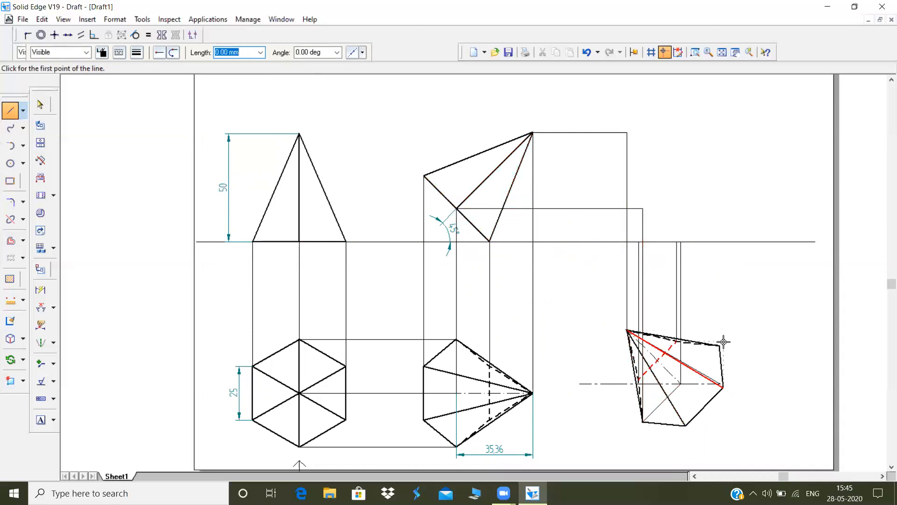
left_click(720, 344)
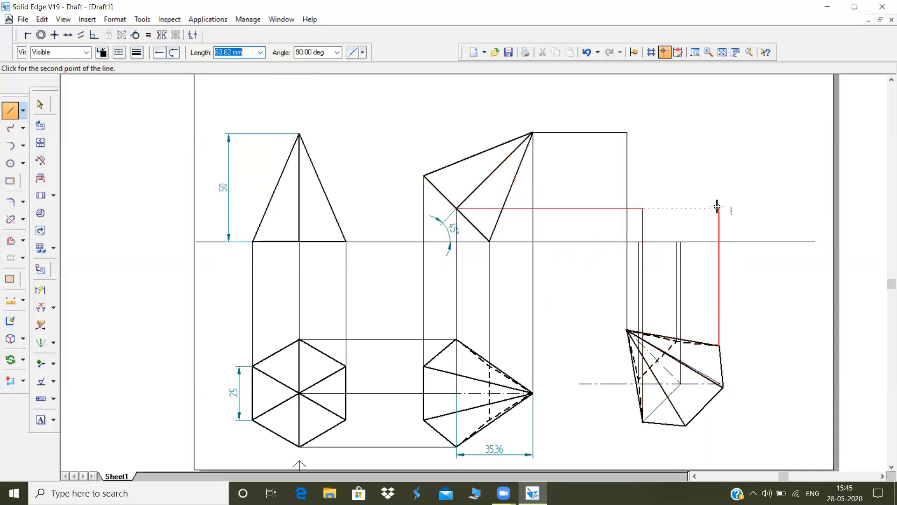
left_click(721, 385)
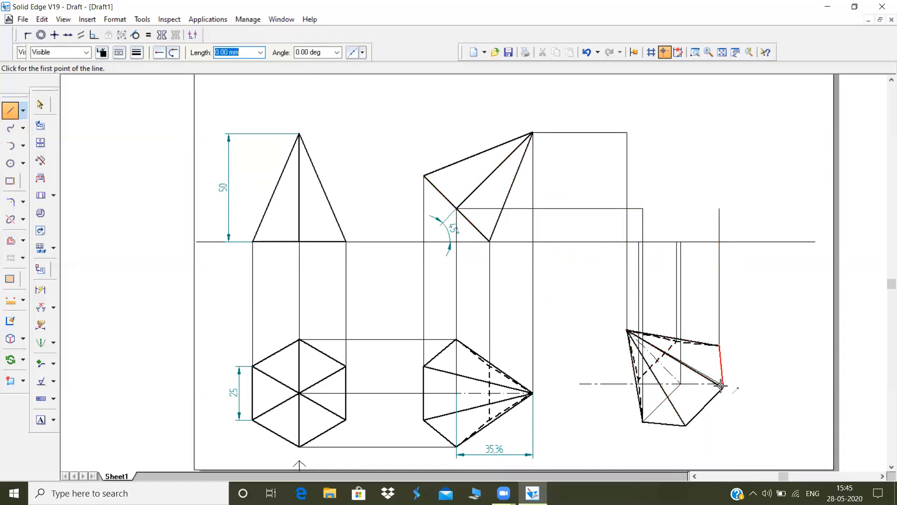
Project the rotated view's rightmost and lowest base corners vertically to the level of the tilted base's upper end, with a horizontal line to that end
left_click(723, 386)
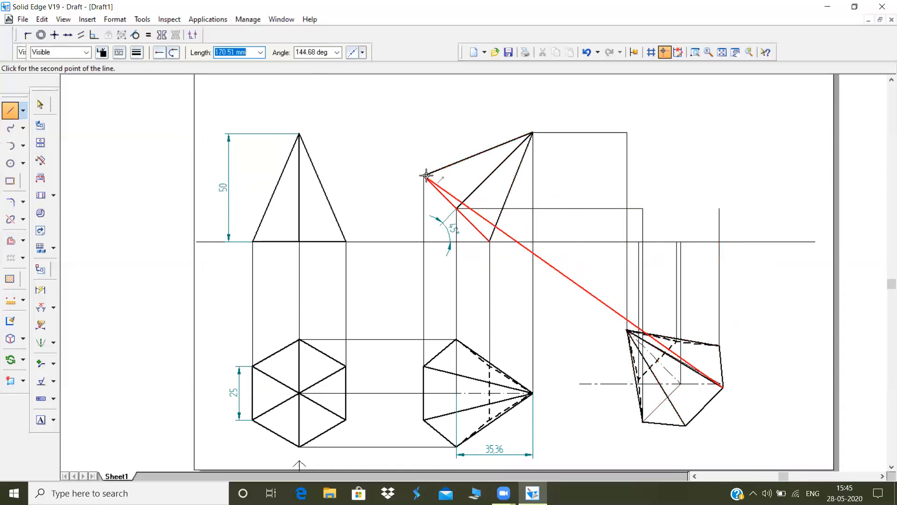
left_click(722, 175)
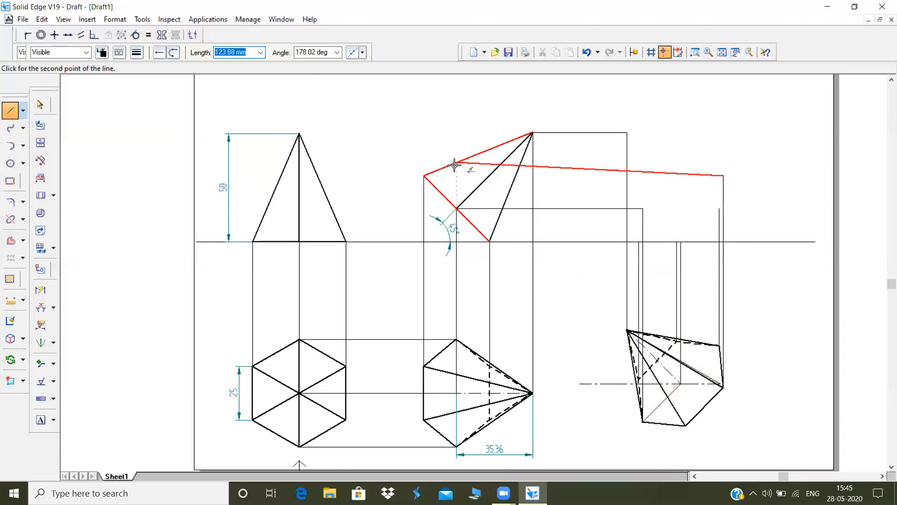
left_click(425, 175)
right_click(467, 206)
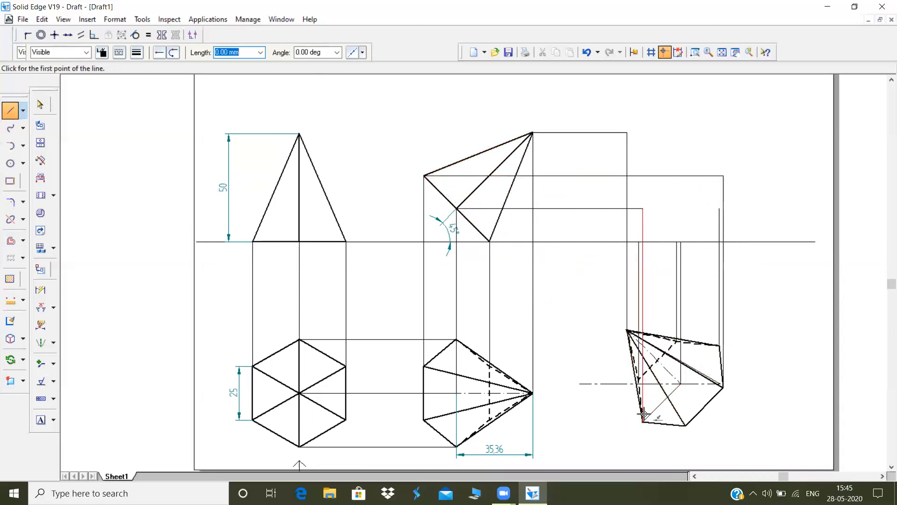
left_click(685, 425)
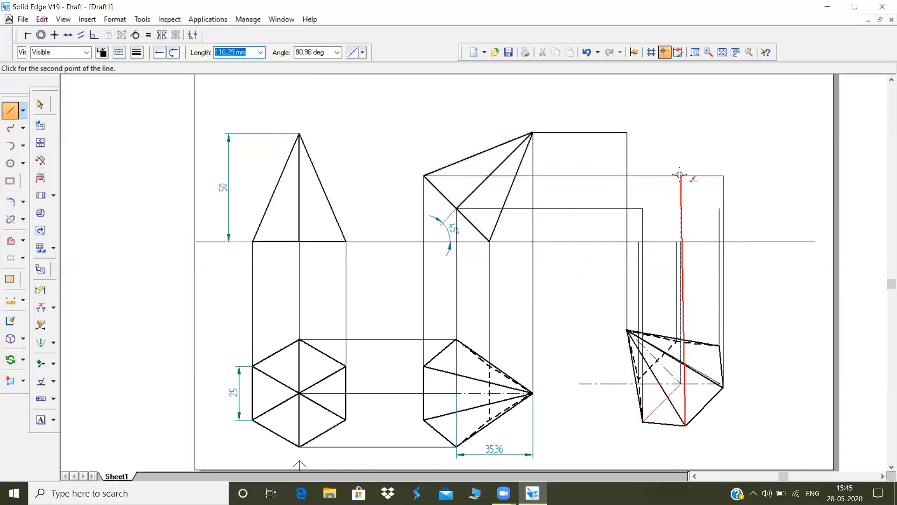
left_click(685, 175)
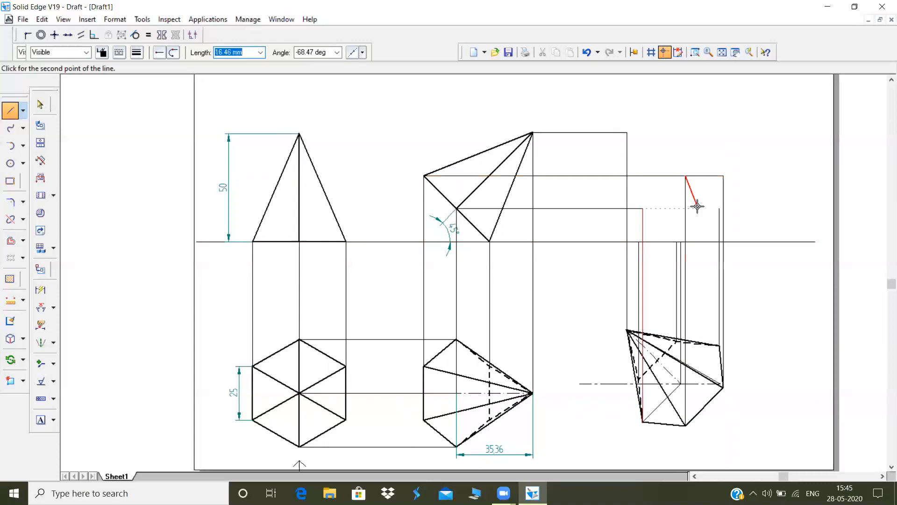
right_click(697, 206)
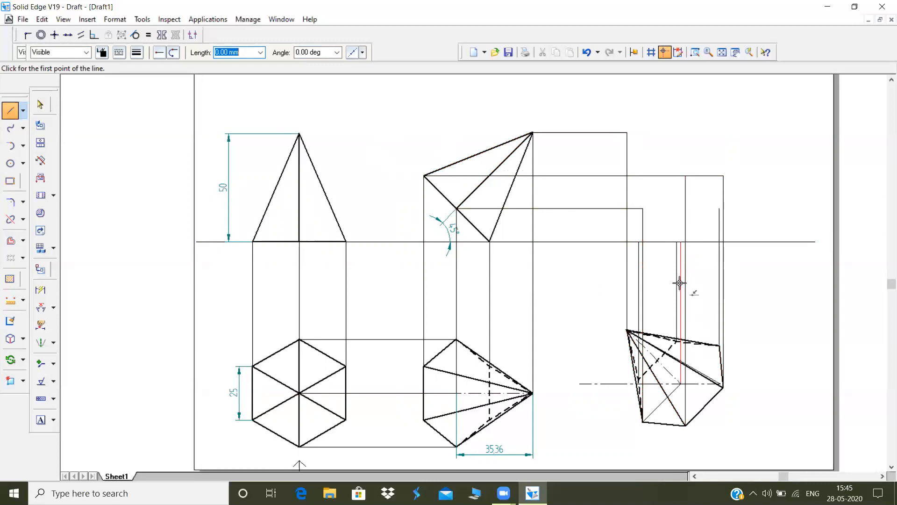
Draw the closed six-sided base outline of the final front view through the projected corner points
left_click(676, 242)
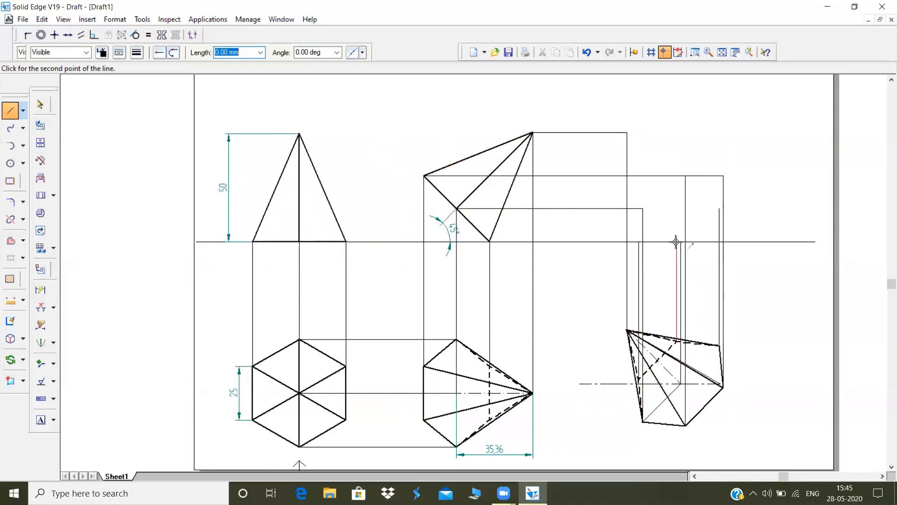
left_click(638, 241)
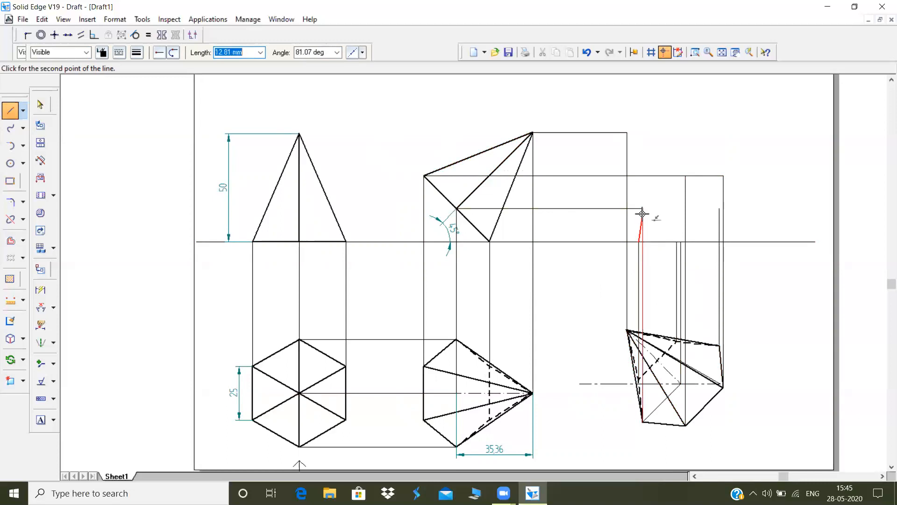
left_click(643, 208)
left_click(685, 176)
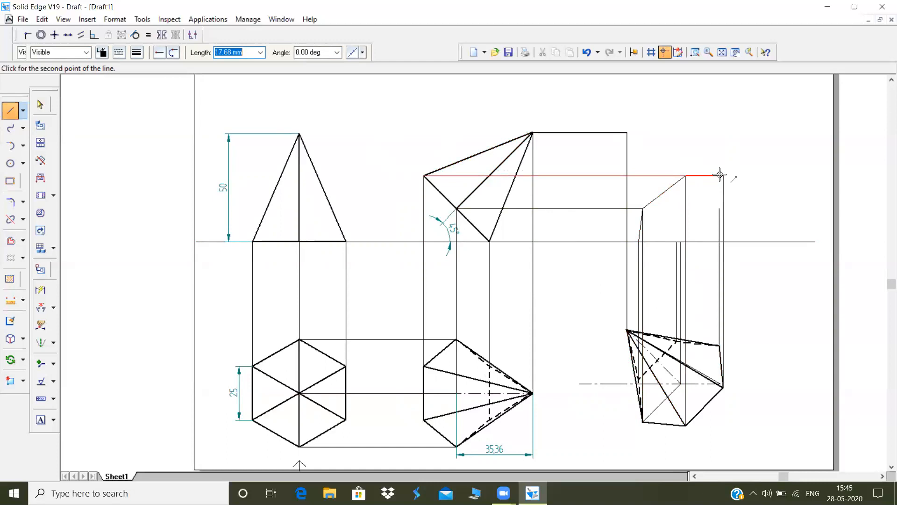
left_click(723, 176)
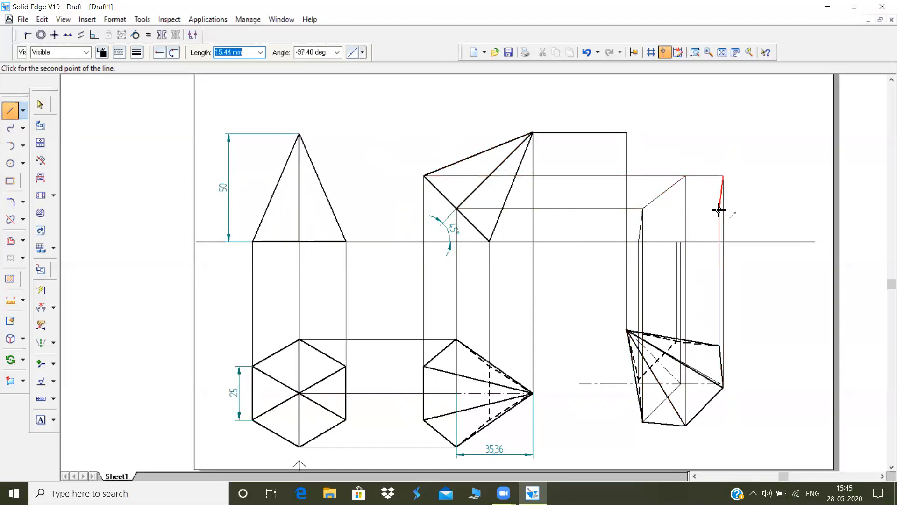
left_click(719, 209)
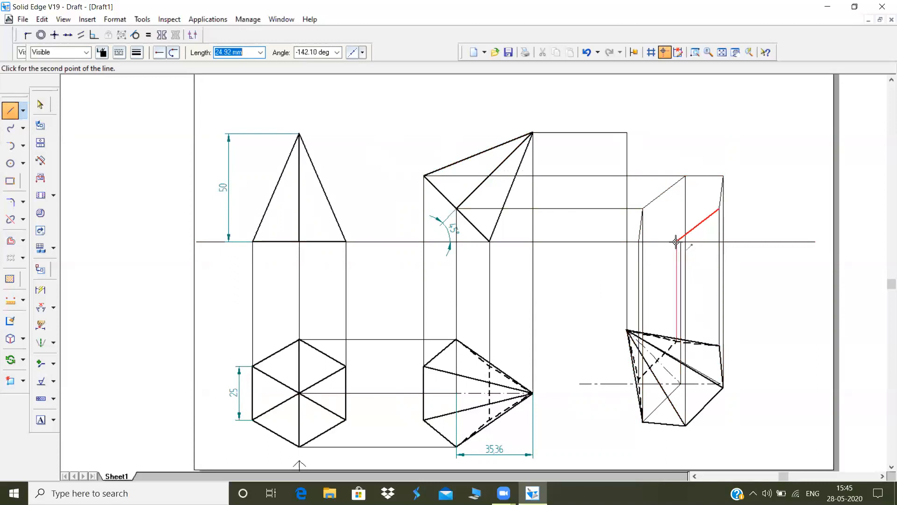
double_click(676, 242)
Apply a thicker line width to the six edges of the projected base outline
left_click(40, 104)
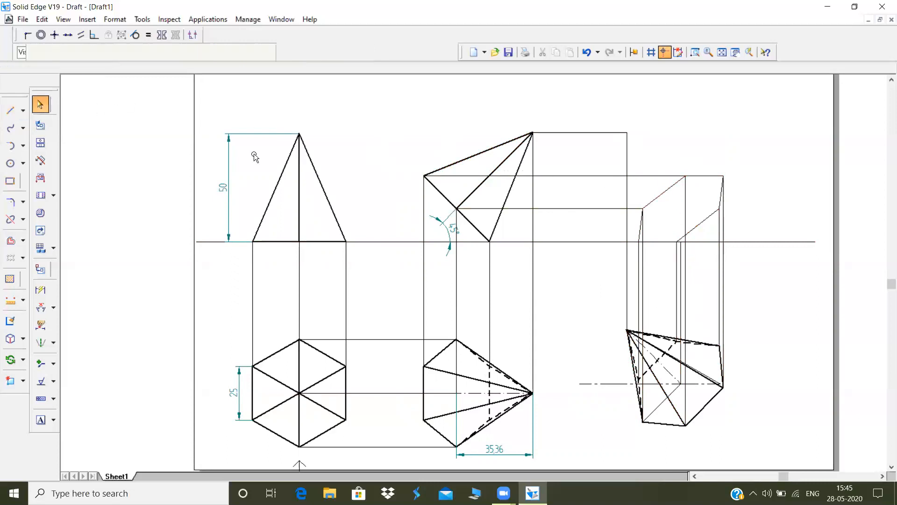
left_click_drag(773, 152, 606, 264)
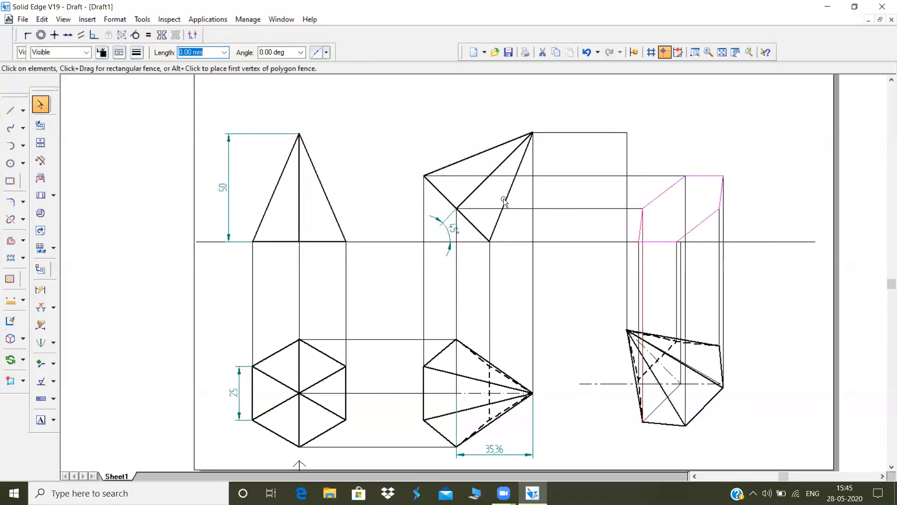
left_click(142, 54)
left_click(158, 96)
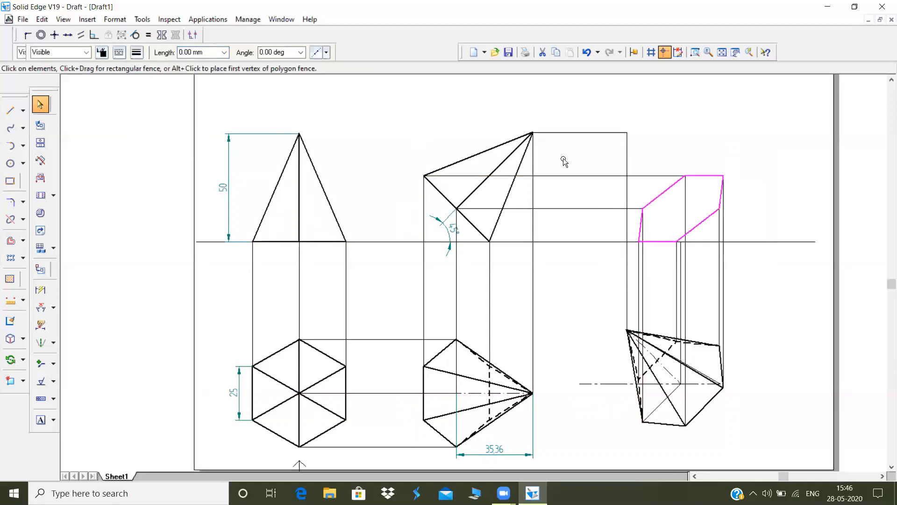
left_click(724, 137)
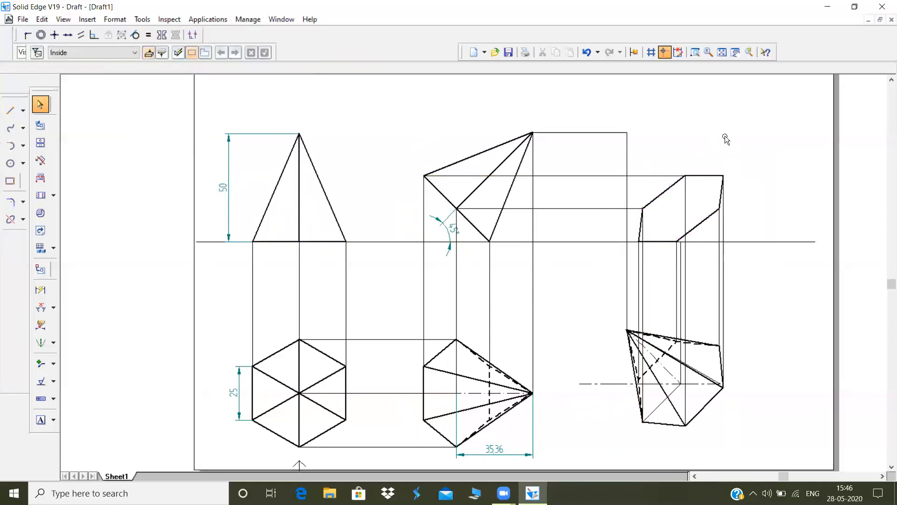
Try a sloping line from the projected apex to the base's mid-level on the lowest corner's projector
left_click(10, 111)
left_click(626, 133)
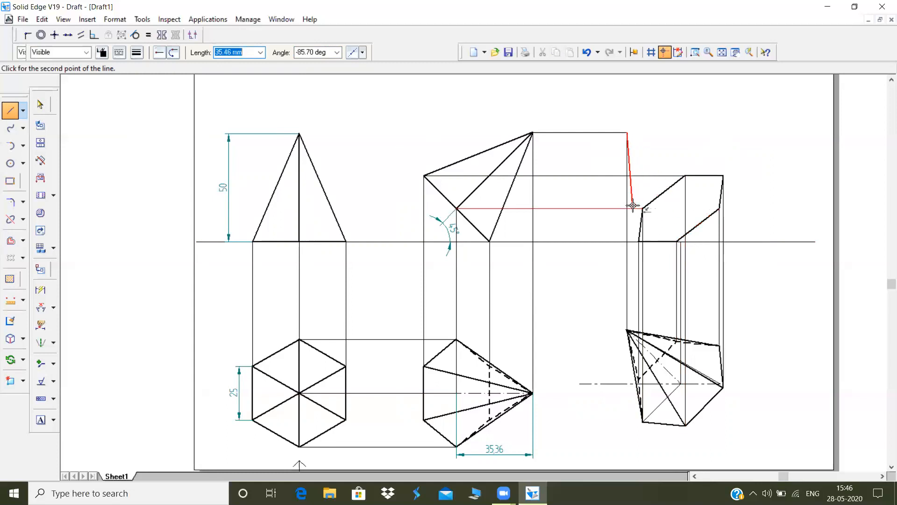
left_click(686, 207)
key("Escape")
Draw a horizontal line from the projected base's left middle corner to just past the lowest corner's projector
left_click(641, 209)
left_click(690, 208)
key("Escape")
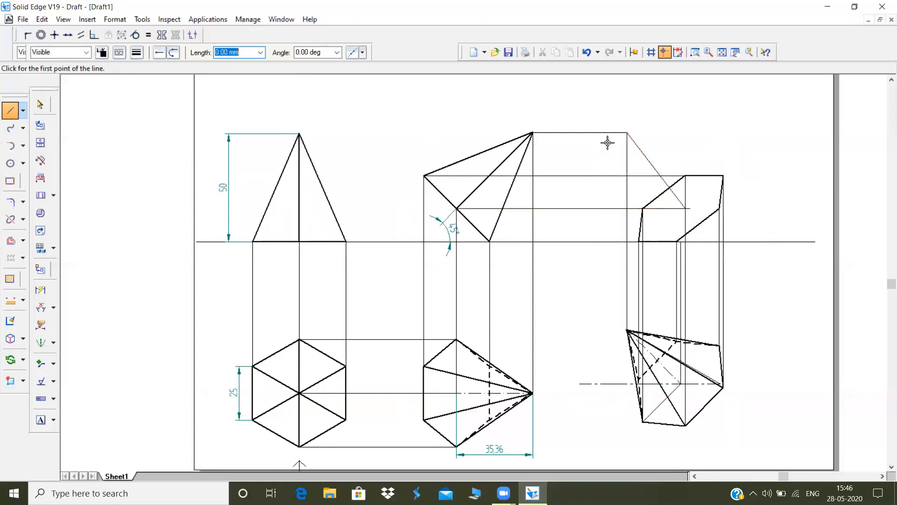
Delete the sloping line drawn from the projected apex
left_click(40, 104)
left_click(641, 145)
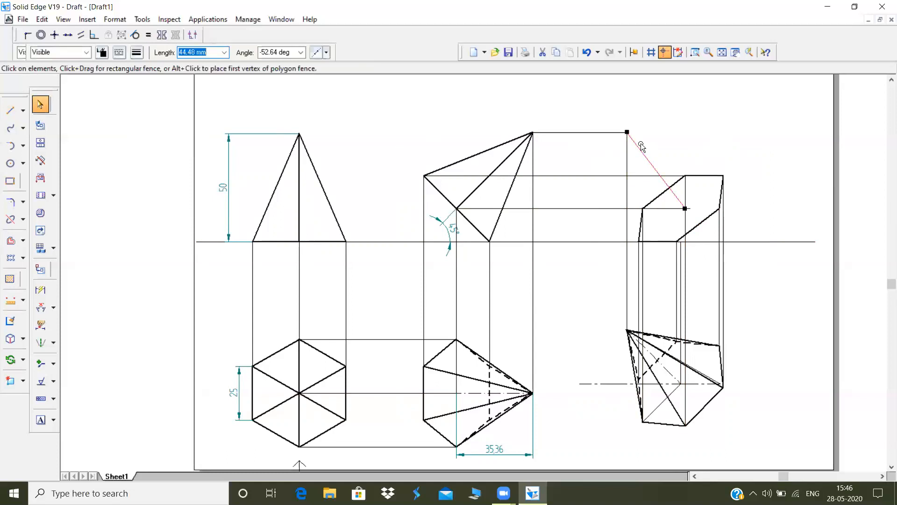
key("Delete")
Extend the base centre's vertical projector up to the horizontal mid-level line inside the projected base
left_click(23, 219)
left_click(70, 245)
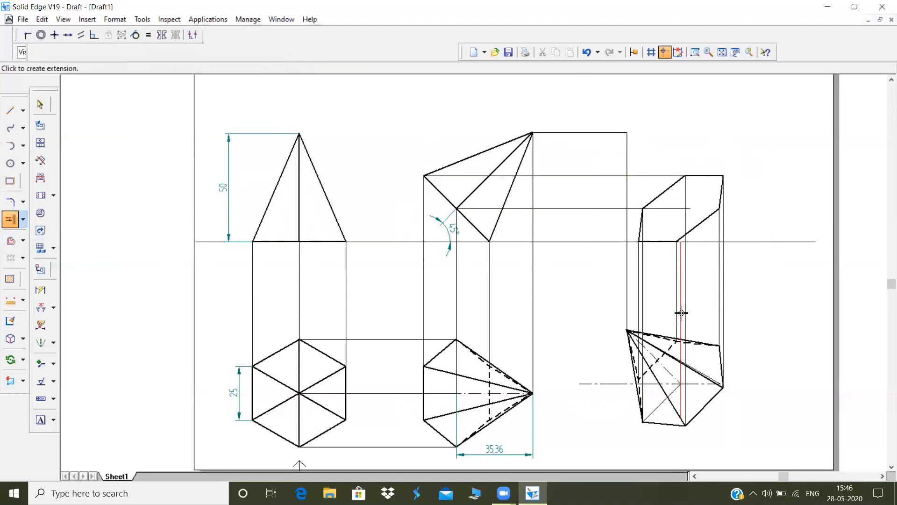
left_click(681, 293)
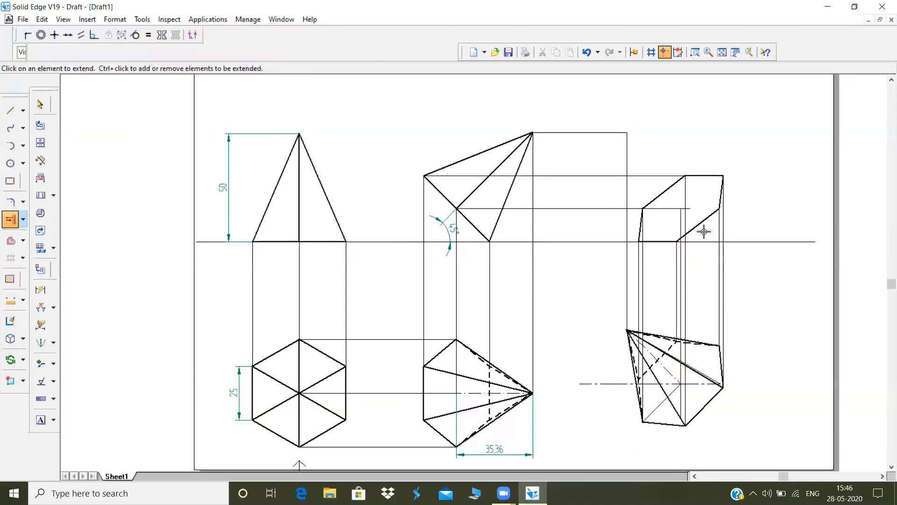
Trim the horizontal mid-level line's overshoot beyond the base centre's projector inside the projected base
left_click(23, 219)
left_click(51, 218)
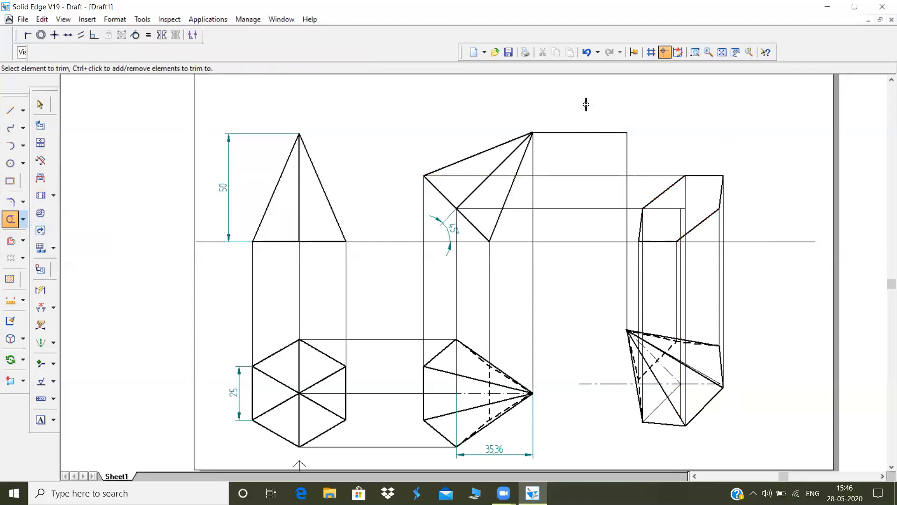
left_click(706, 52)
left_click(695, 52)
left_click(491, 144)
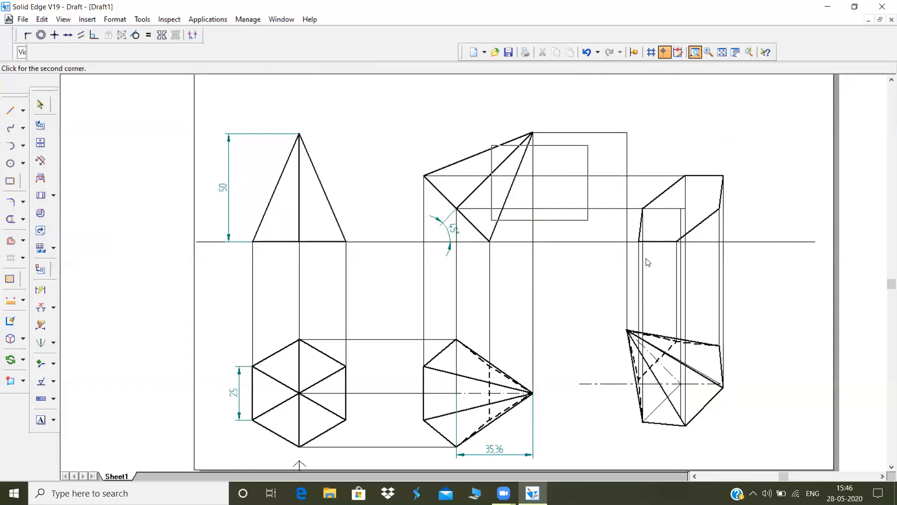
left_click(770, 349)
key("Escape")
left_click(571, 198)
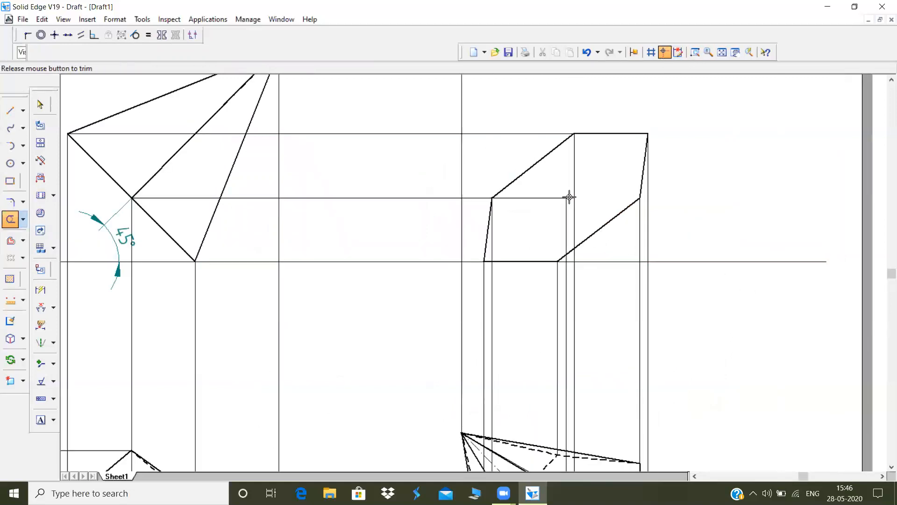
left_click(722, 52)
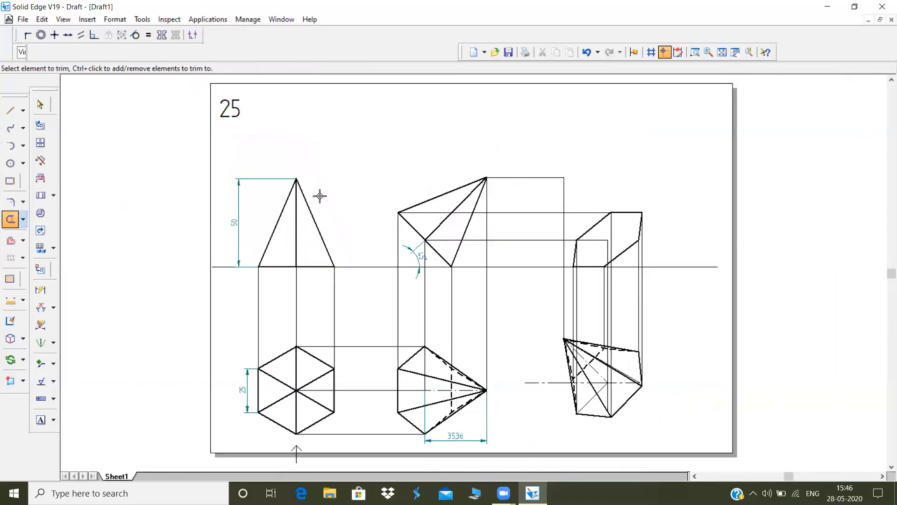
Draw lines from the two top corners of the projected base to the projected apex in the final front view
left_click(11, 110)
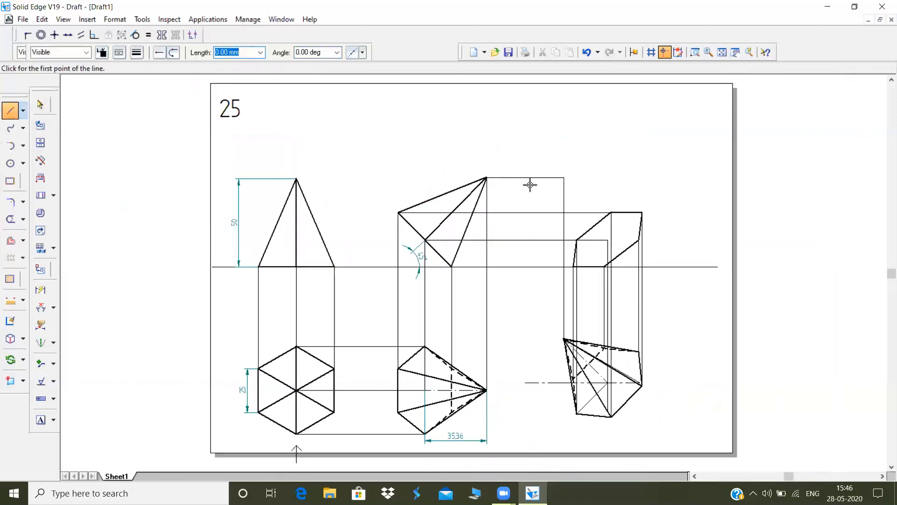
left_click(642, 212)
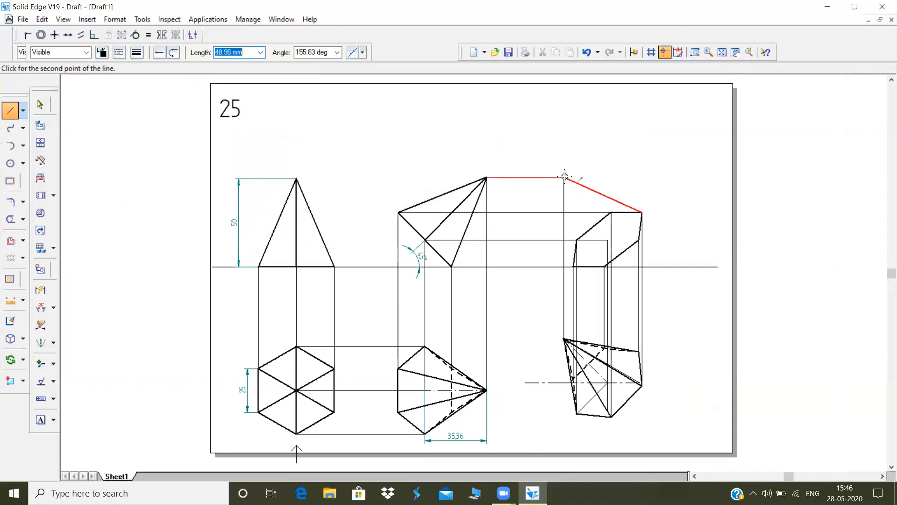
left_click(564, 177)
left_click(610, 213)
left_click(563, 177)
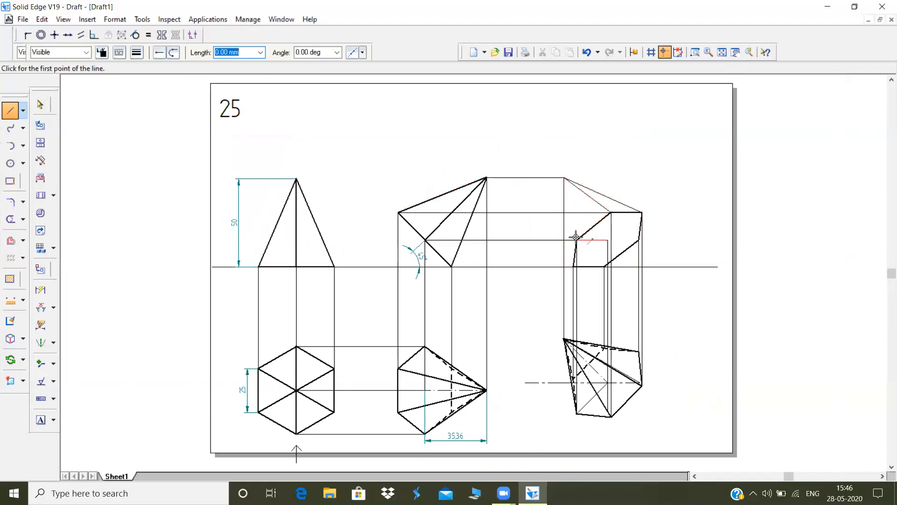
Draw lines from the base's left middle corner and its lower left corner on the reference line to the projected apex
left_click(576, 239)
left_click(563, 178)
left_click(572, 259)
right_click(586, 238)
left_click(573, 267)
left_click(564, 177)
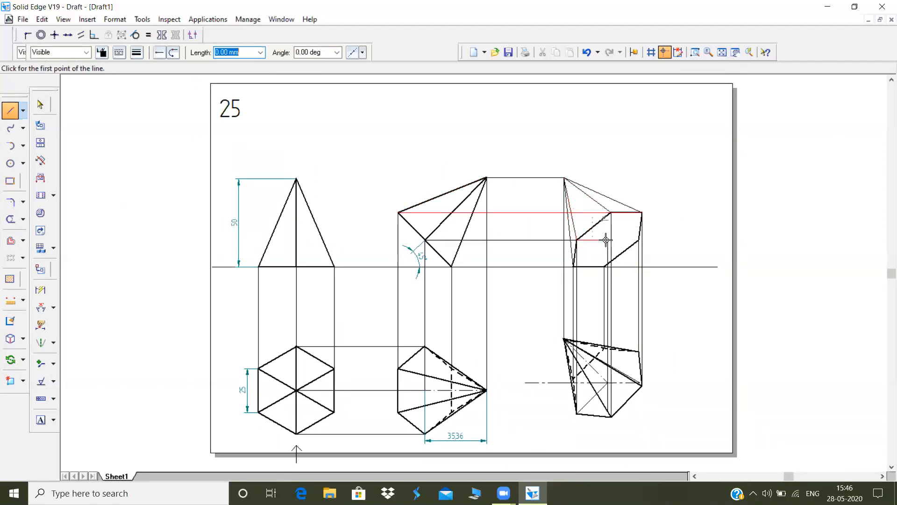
Draw lines from the base's right middle corner and its lower right corner on the reference line to the projected apex
left_click(637, 240)
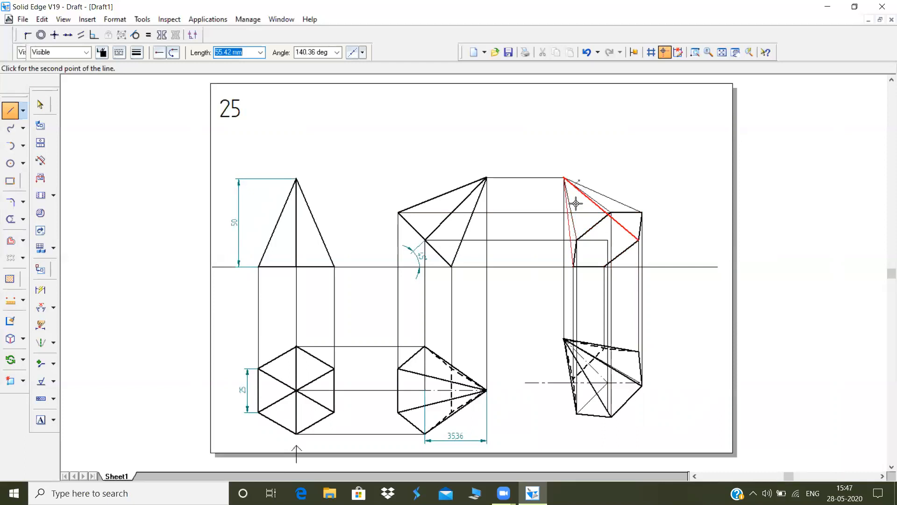
left_click(565, 178)
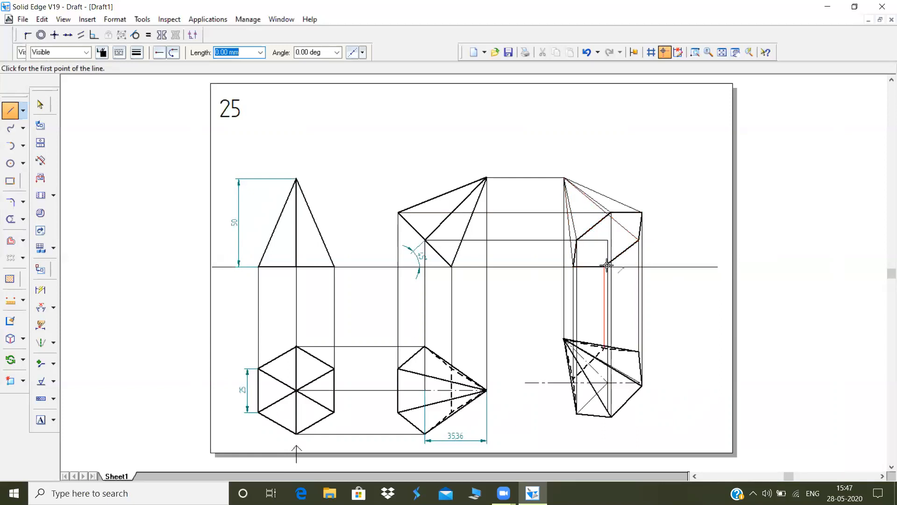
left_click(605, 266)
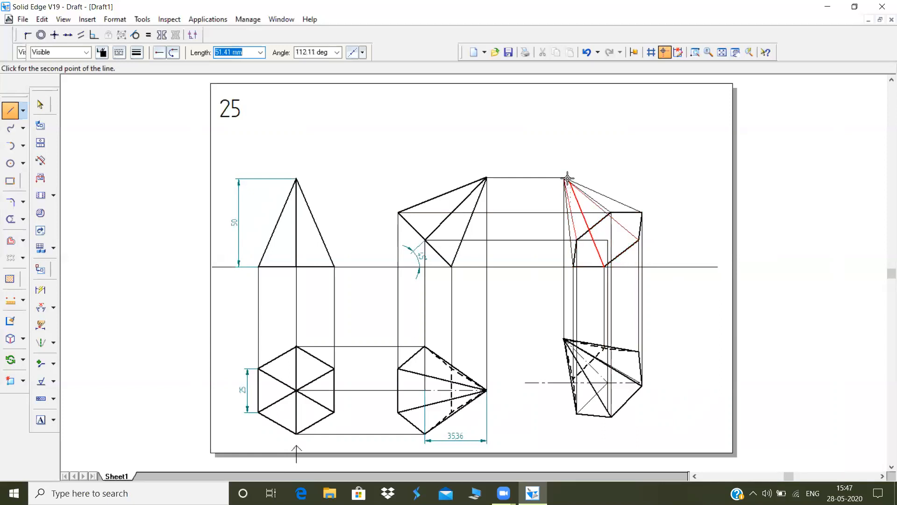
left_click(564, 178)
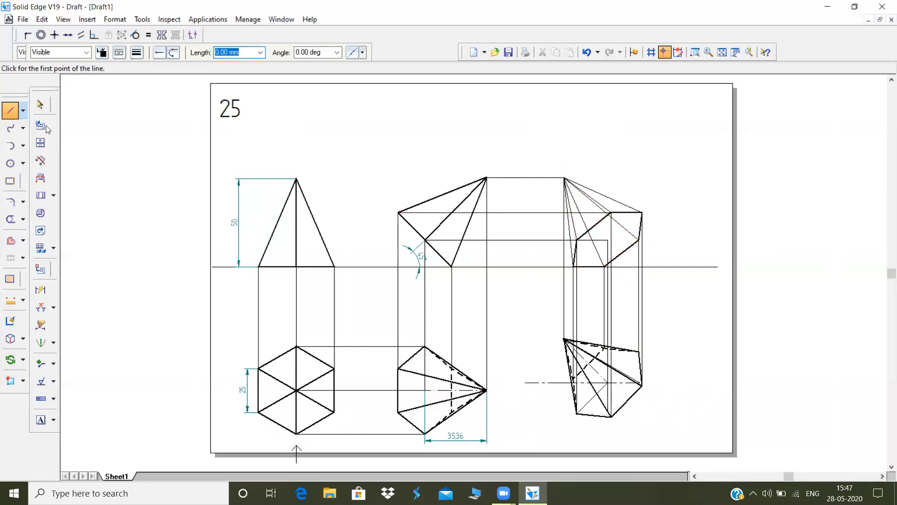
Make the apex edges to the base's right middle and lower right corners dashed with a 0.50 mm line width
left_click(46, 103)
left_click(634, 229)
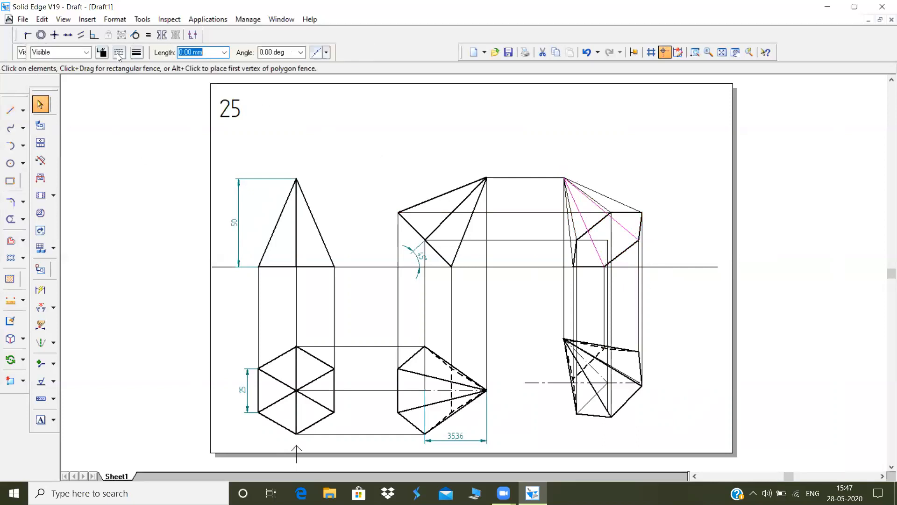
left_click(118, 54)
left_click(142, 83)
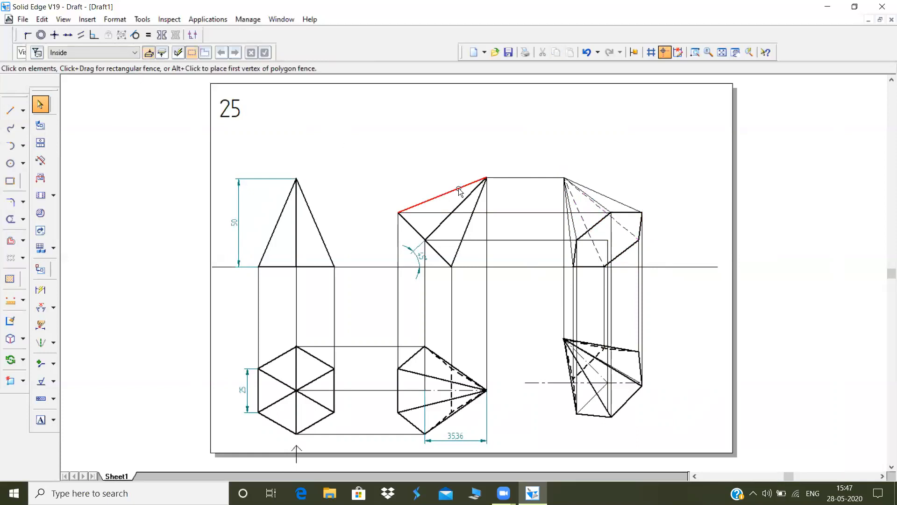
left_click(587, 226)
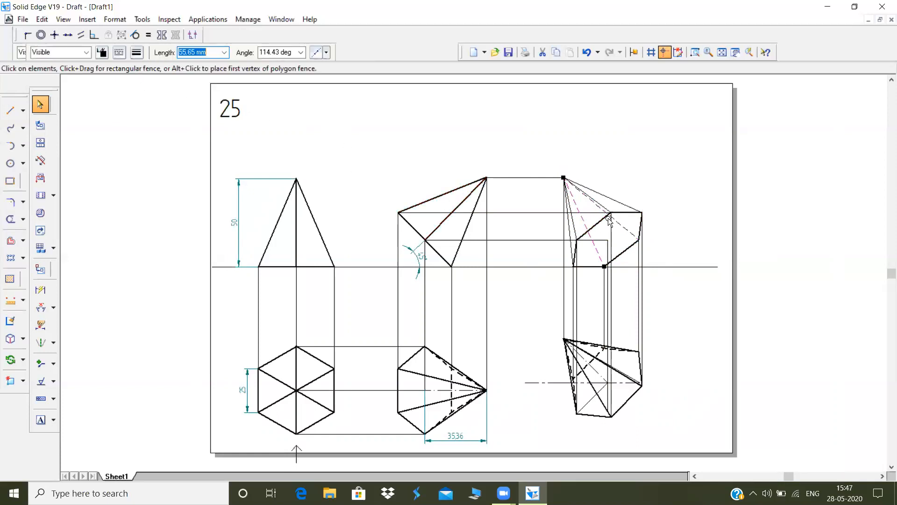
left_click(619, 224)
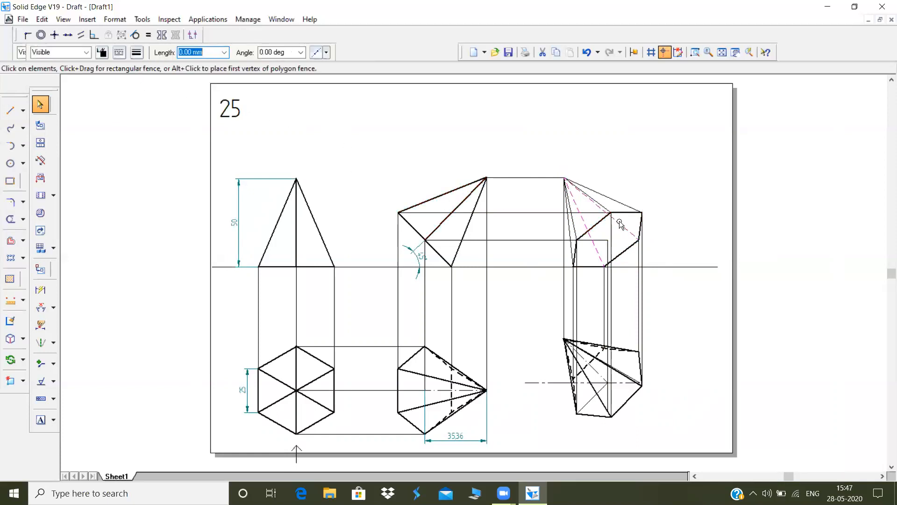
left_click(145, 53)
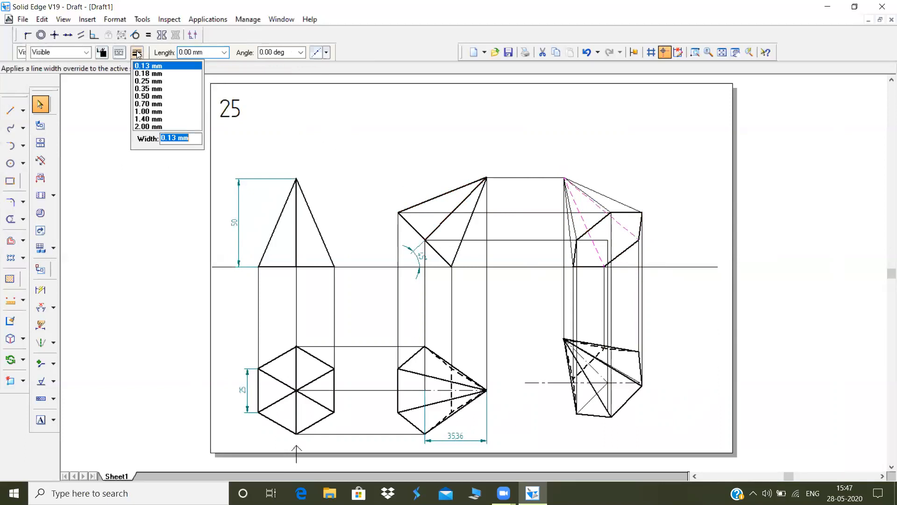
left_click(145, 98)
left_click(643, 185)
Set the line width of the remaining slant edges in the final front view to 0.50 mm
left_click(622, 204)
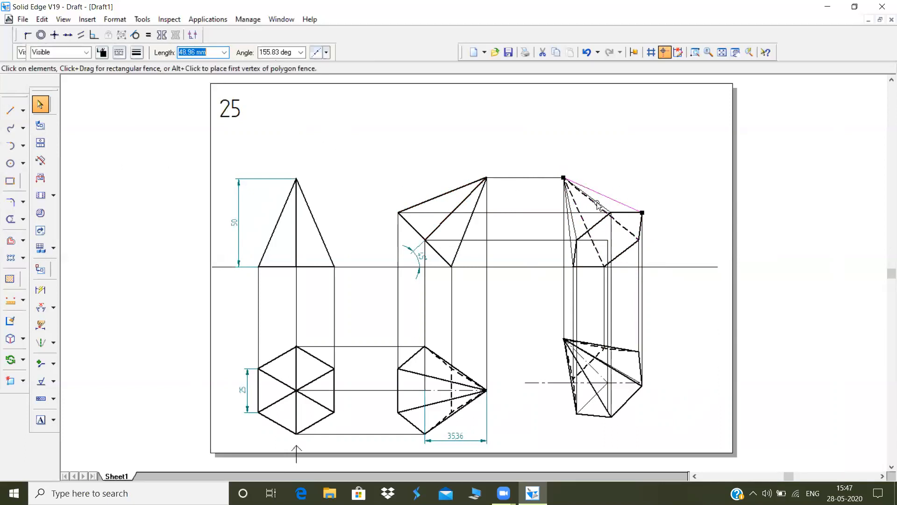
left_click(599, 201, "ctrl")
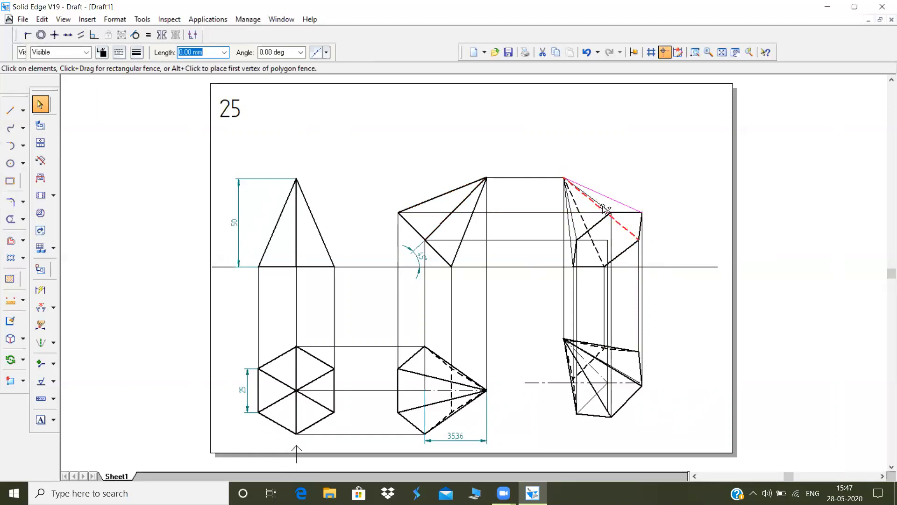
left_click(570, 230, "ctrl")
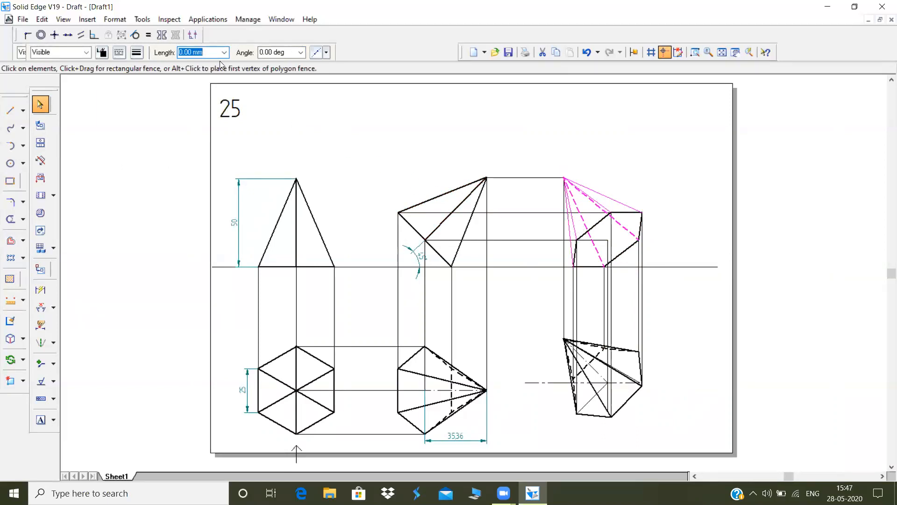
left_click(135, 52)
left_click(155, 98)
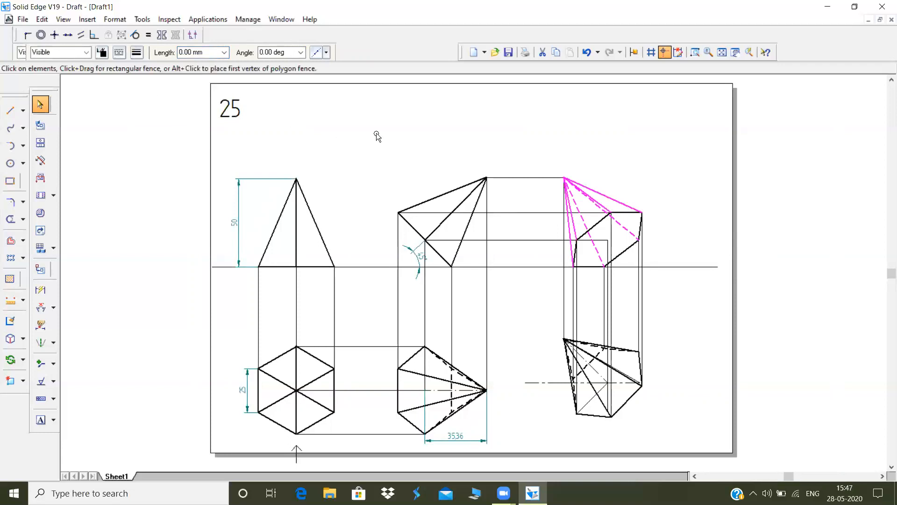
left_click(388, 127)
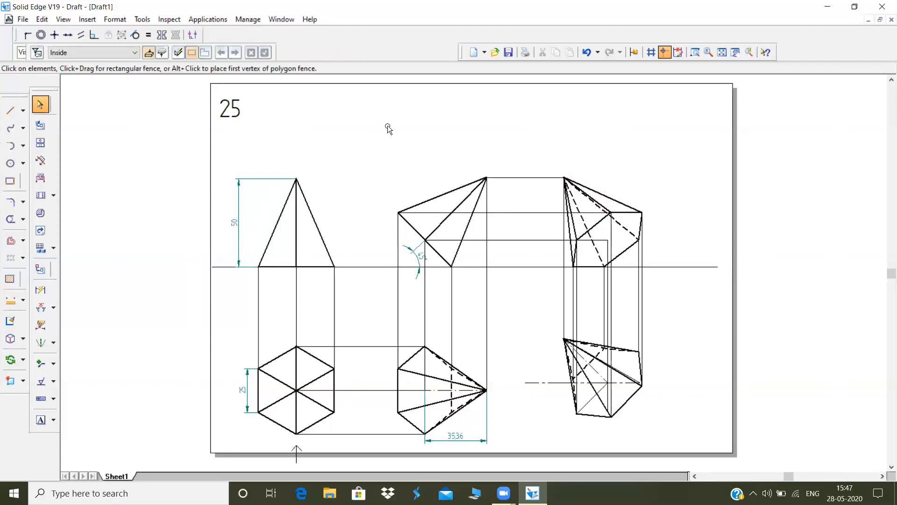
Draw the pyramid's axis from the base centre to the projected apex in the final front view as a dash-dot line
left_click(9, 110)
left_click(607, 240)
left_click(565, 176)
key("Escape")
left_click(586, 209)
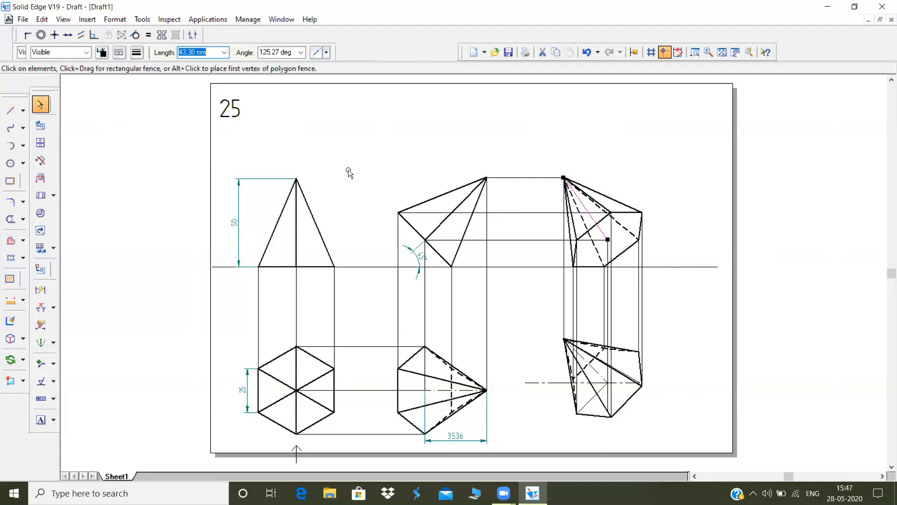
left_click(120, 53)
left_click(153, 131)
left_click(335, 144)
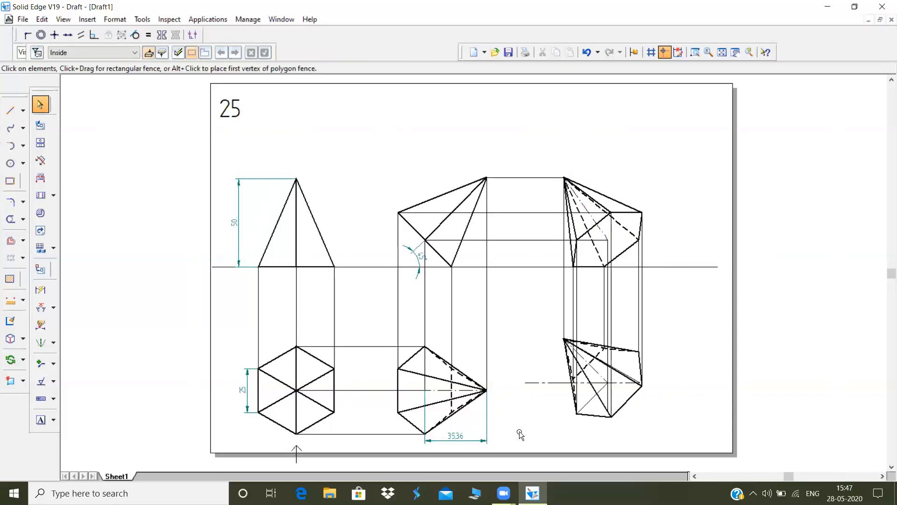
Dimension the angle between the thin line sloping from the rotated top view's apex to its right corner and the reference line
mouse_move(533, 491)
left_click(41, 307)
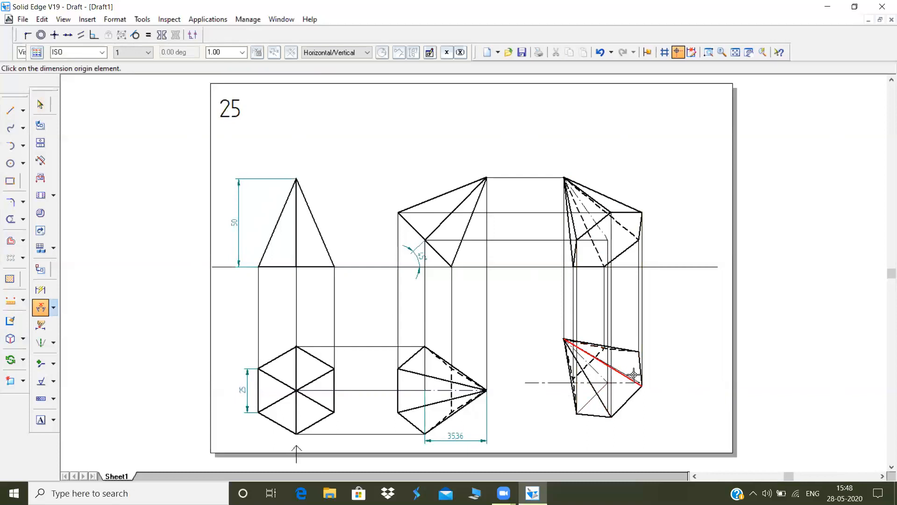
left_click(709, 52)
left_click(245, 178)
left_click(677, 444)
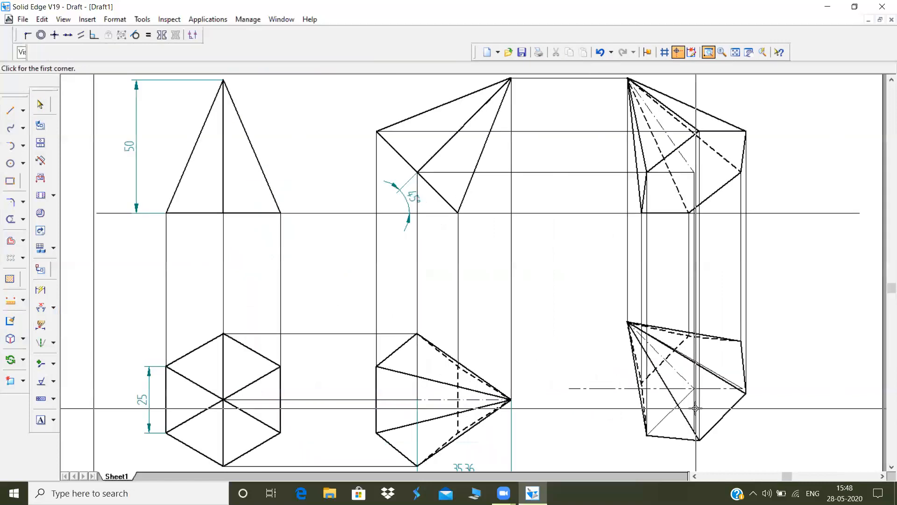
left_click(731, 378)
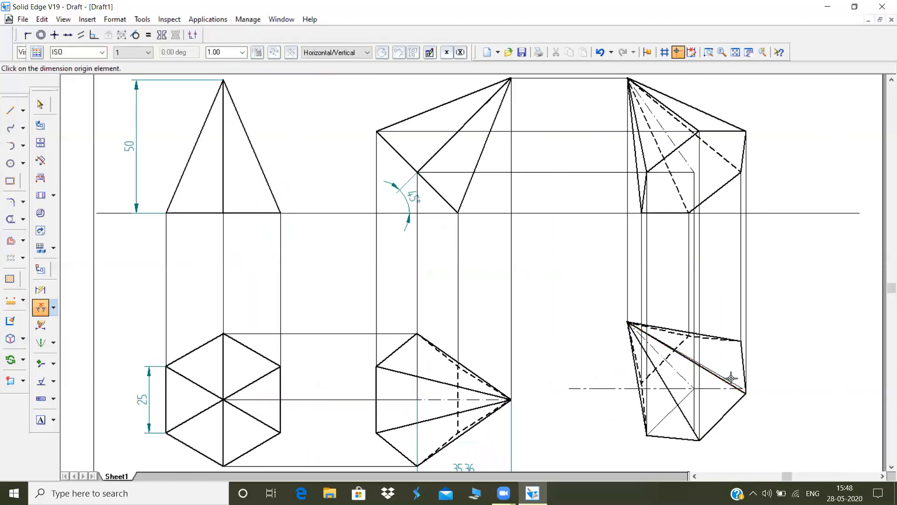
left_click(571, 215)
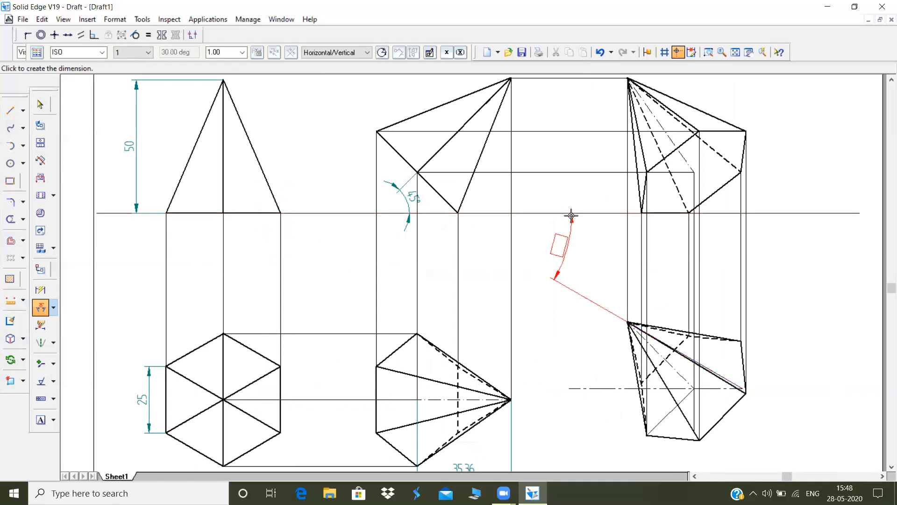
left_click(566, 249)
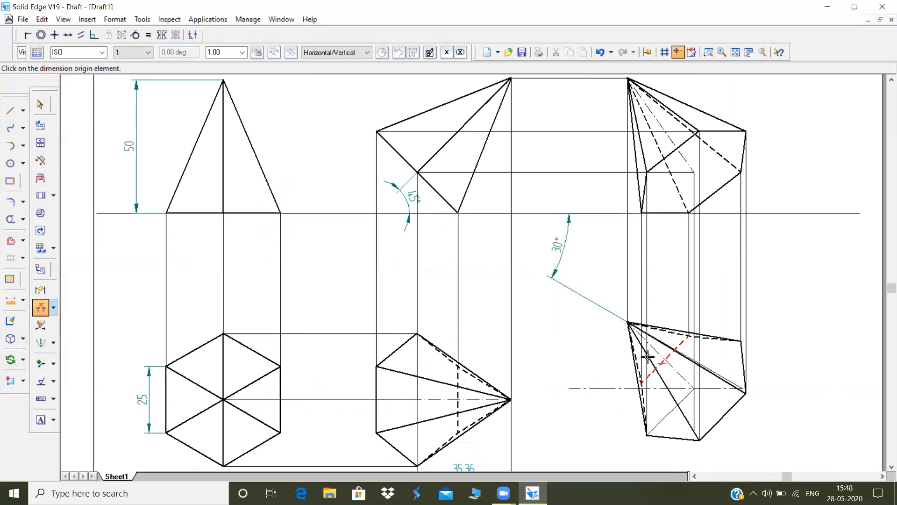
Dimension the angle between the rotated top view's dash-dot axis and the reference line
left_click(667, 360)
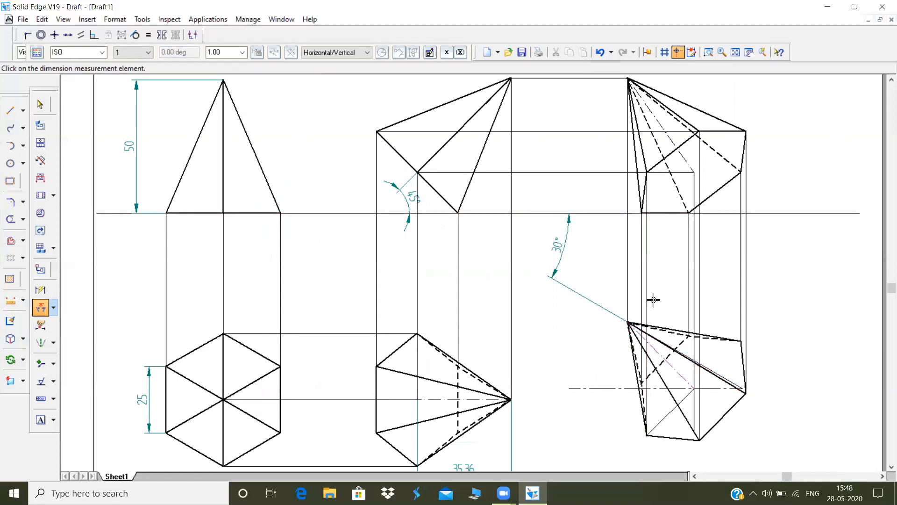
left_click(607, 213)
left_click(597, 224)
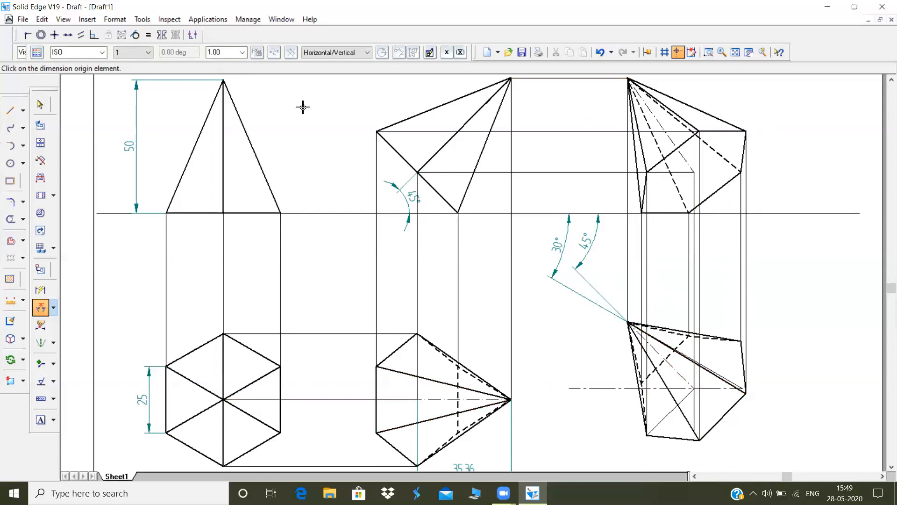
mouse_move(533, 481)
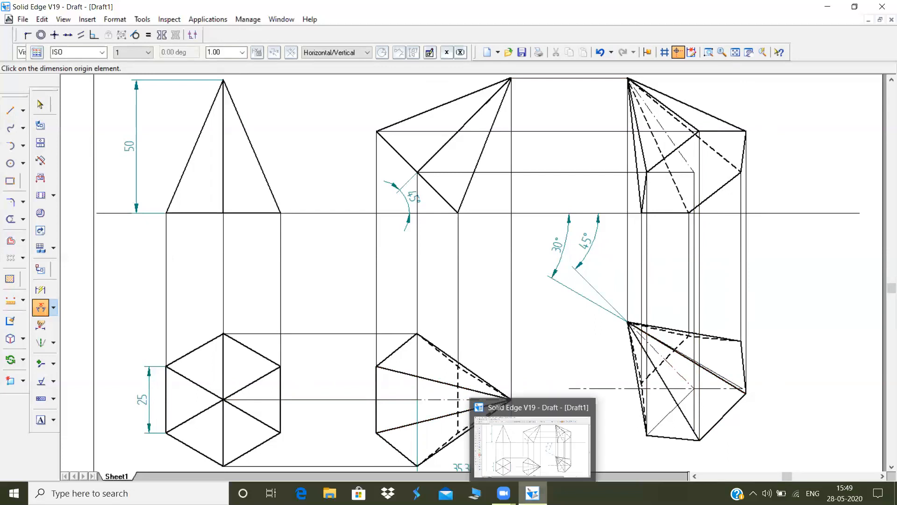
mouse_move(503, 491)
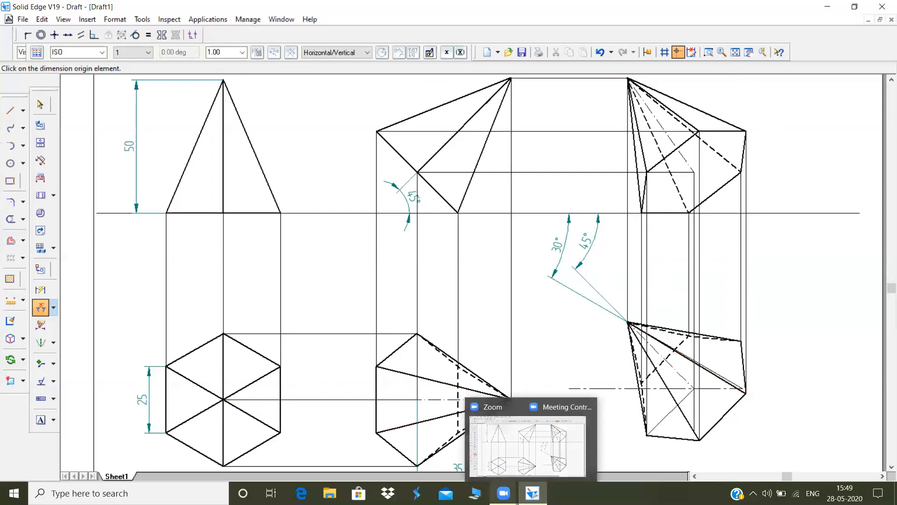